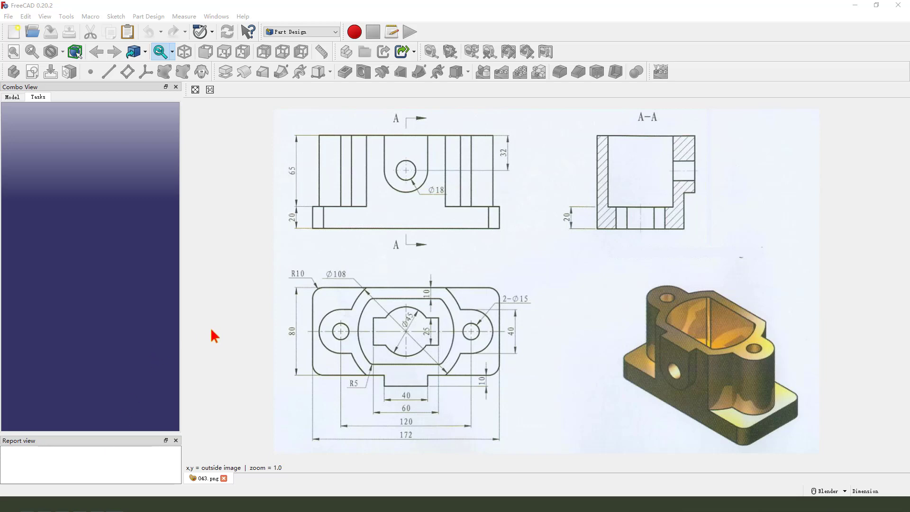
drag(618, 272, 823, 347)
mouse_move(826, 391)
mouse_down()
mouse_move(612, 273)
mouse_move(616, 301)
mouse_up()
drag(275, 201, 43, 61)
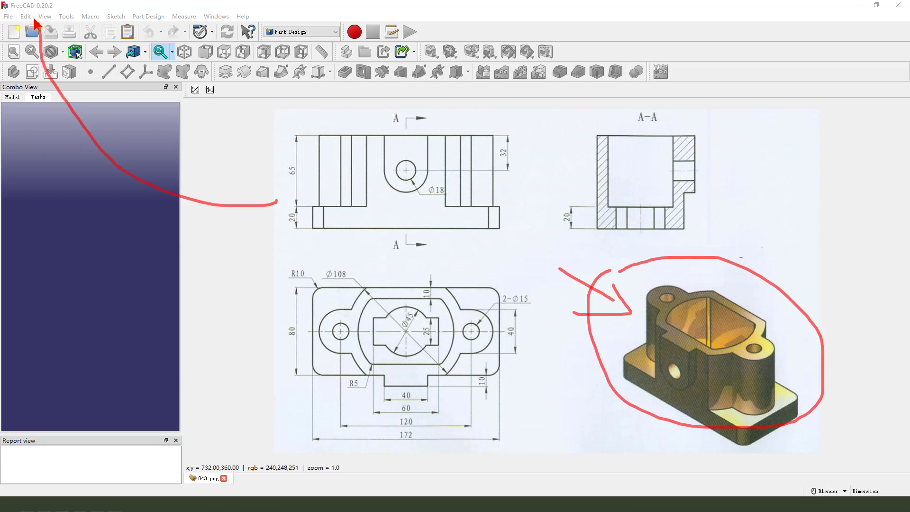
drag(33, 19, 53, 24)
key(Escape)
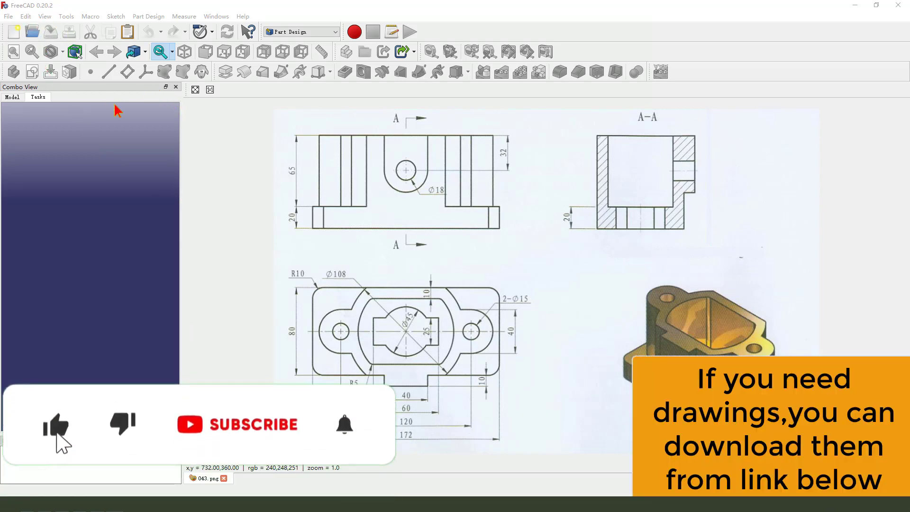
Step: Create a new empty document, add a body to it and start a new sketch
click(15, 32)
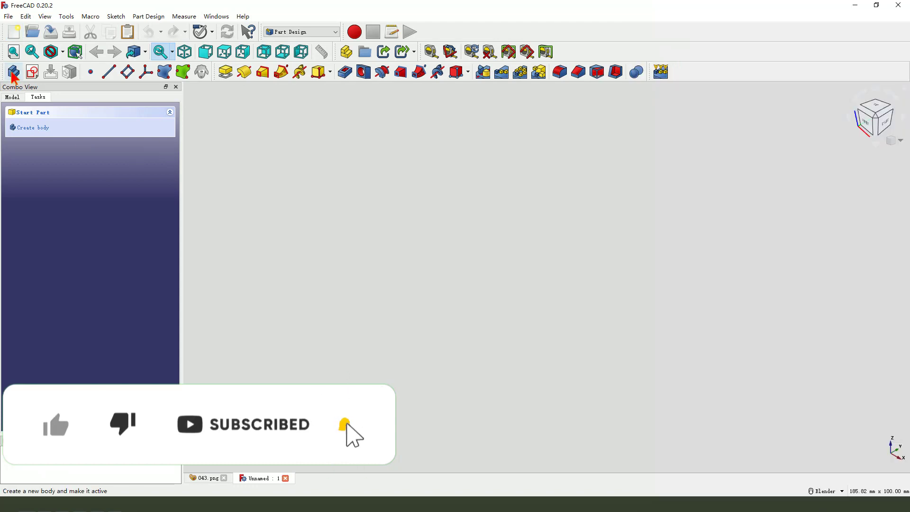
click(13, 73)
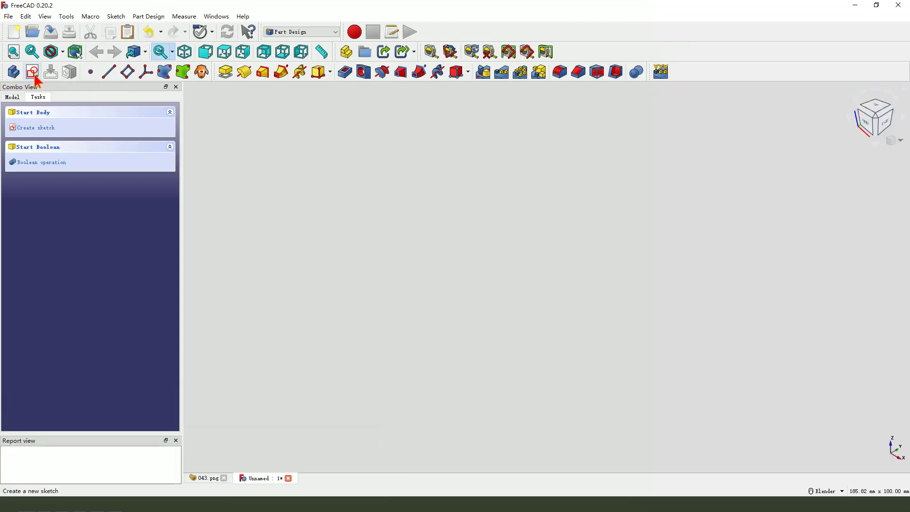
click(32, 72)
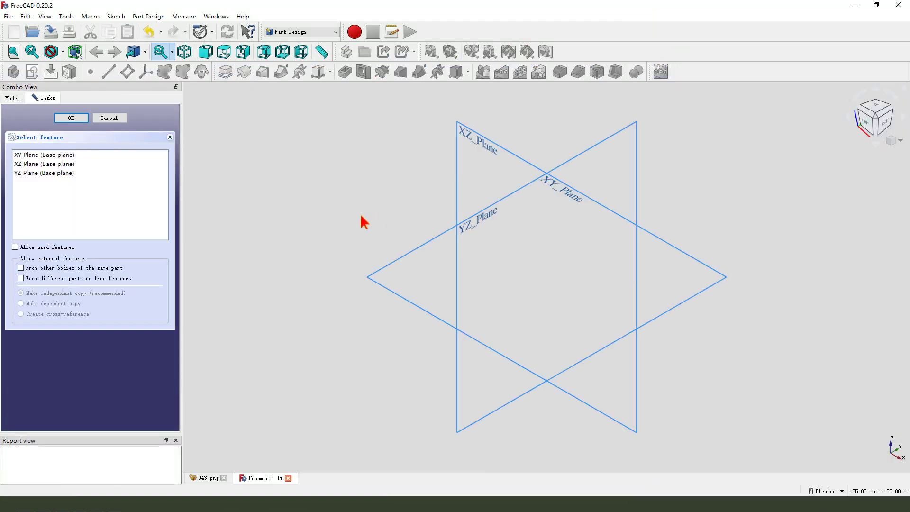
Step: Tile the open windows so the 043.png drawing is displayed beside the model
scroll(288, 224, down, 2)
click(217, 16)
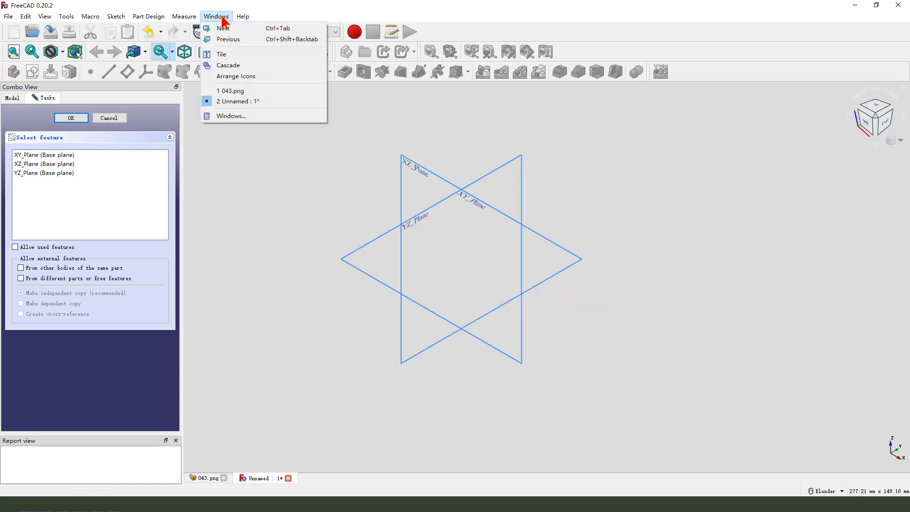
click(223, 55)
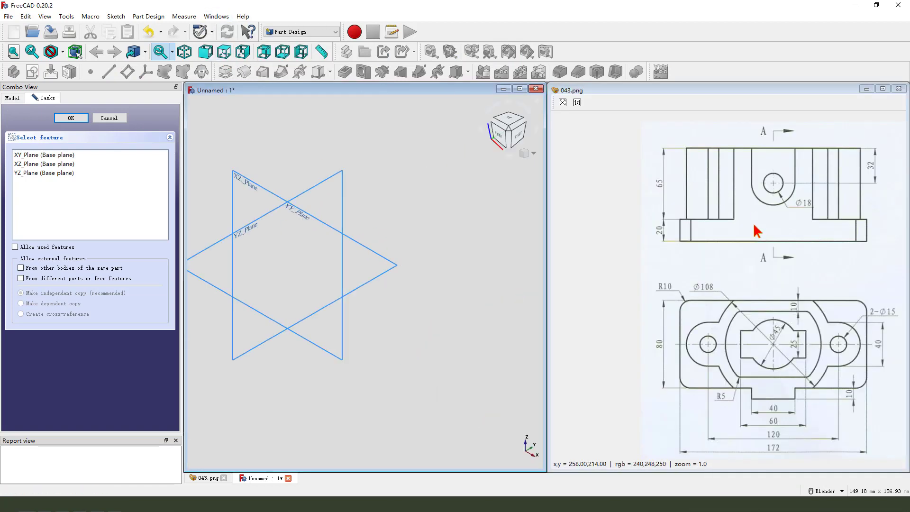
mouse_move(788, 272)
mouse_down()
mouse_move(707, 269)
mouse_move(775, 265)
mouse_up()
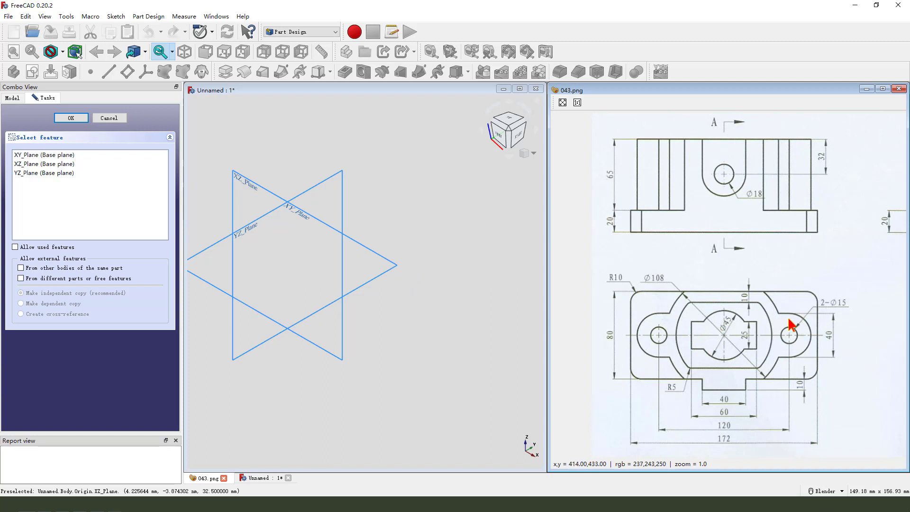
mouse_move(626, 290)
mouse_down()
mouse_move(670, 287)
mouse_move(834, 327)
mouse_move(669, 387)
mouse_move(627, 294)
mouse_move(681, 286)
mouse_up()
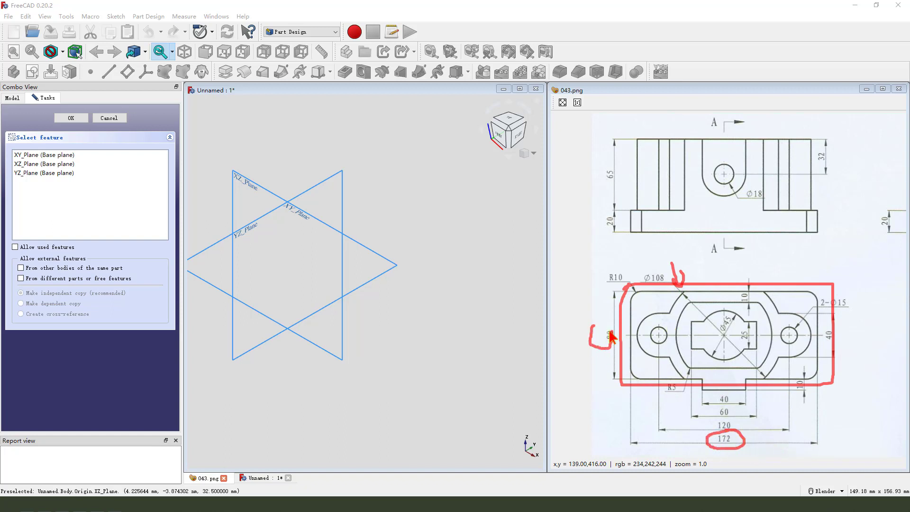
key(Escape)
scroll(414, 263, down, 2)
scroll(352, 250, up, 2)
mouse_move(323, 252)
middle_down()
mouse_move(333, 258)
mouse_move(323, 256)
middle_up()
middle_drag(317, 212, 319, 206)
key(ctrl+2)
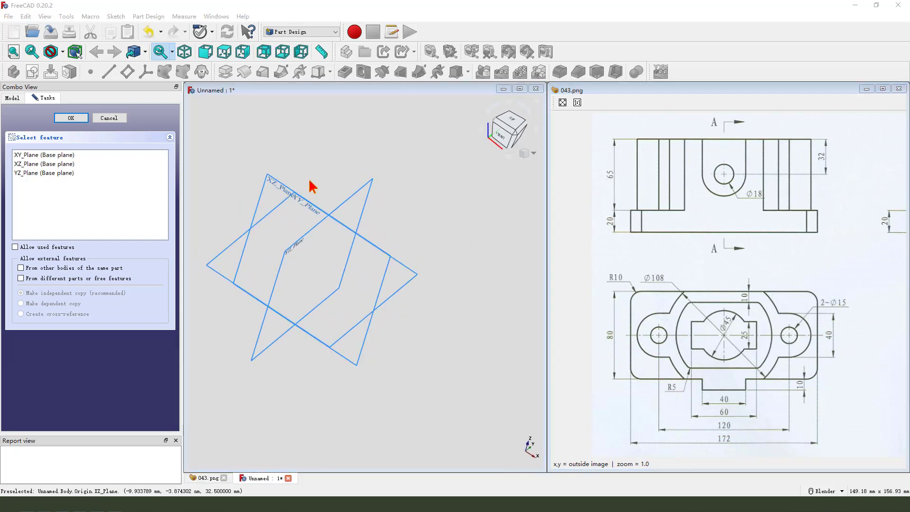
drag(309, 178, 318, 202)
mouse_move(309, 198)
mouse_down()
mouse_move(324, 184)
mouse_move(337, 201)
mouse_up()
drag(345, 190, 333, 231)
key(Escape)
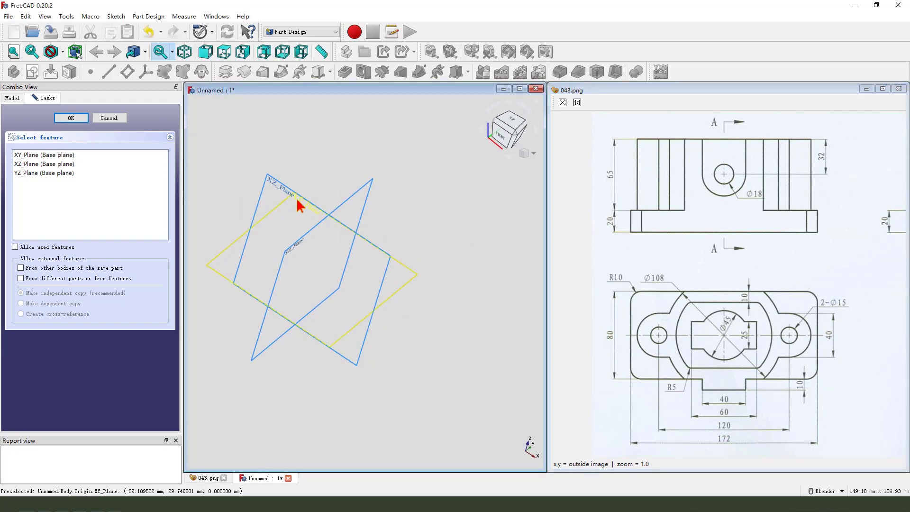
Step: Place the sketch on the XY plane and draw a rounded rectangle around the origin, about 122 by 77 mm with about 19 mm corners
click(407, 217)
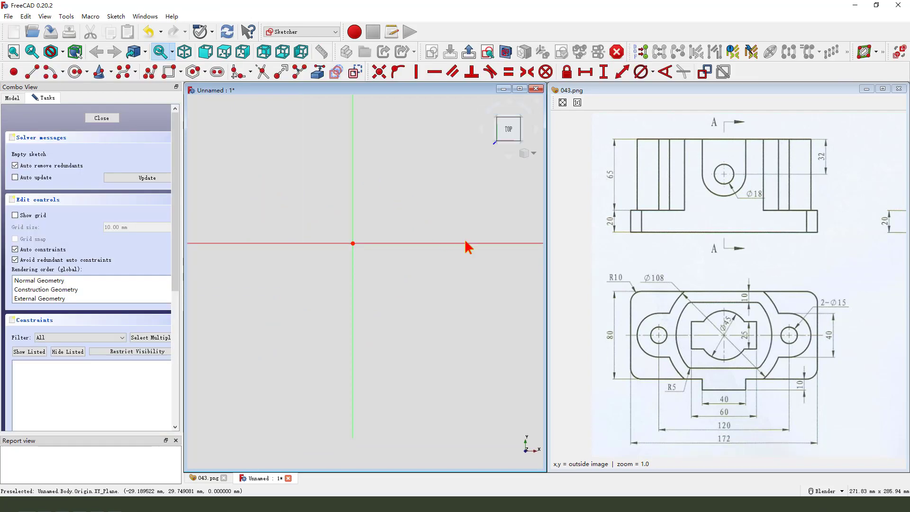
click(180, 72)
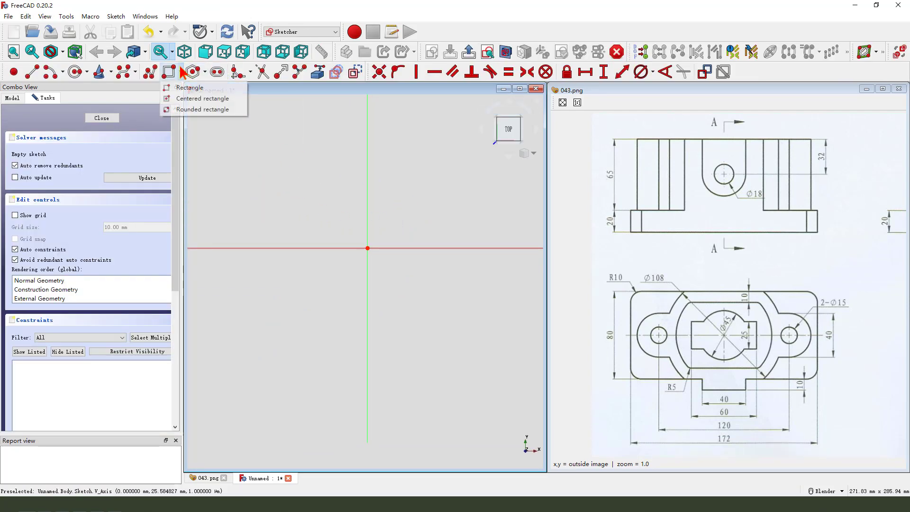
click(186, 111)
click(295, 195)
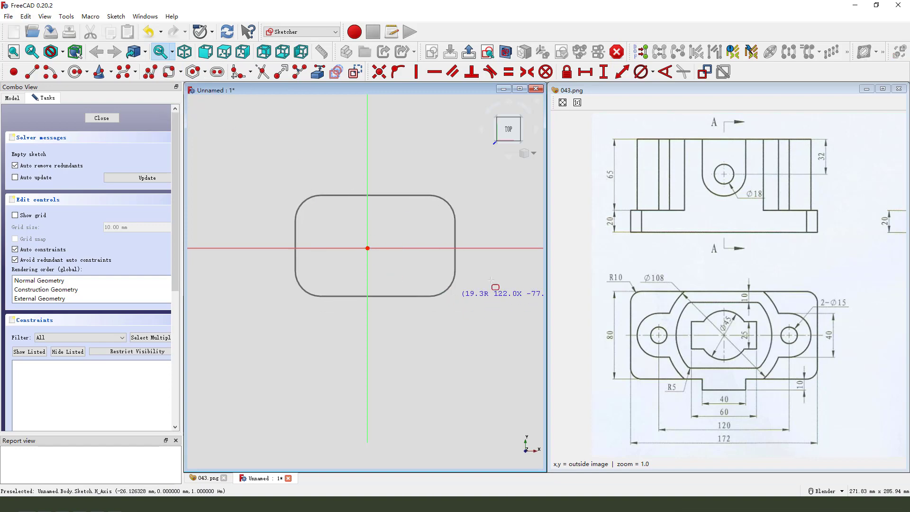
click(455, 296)
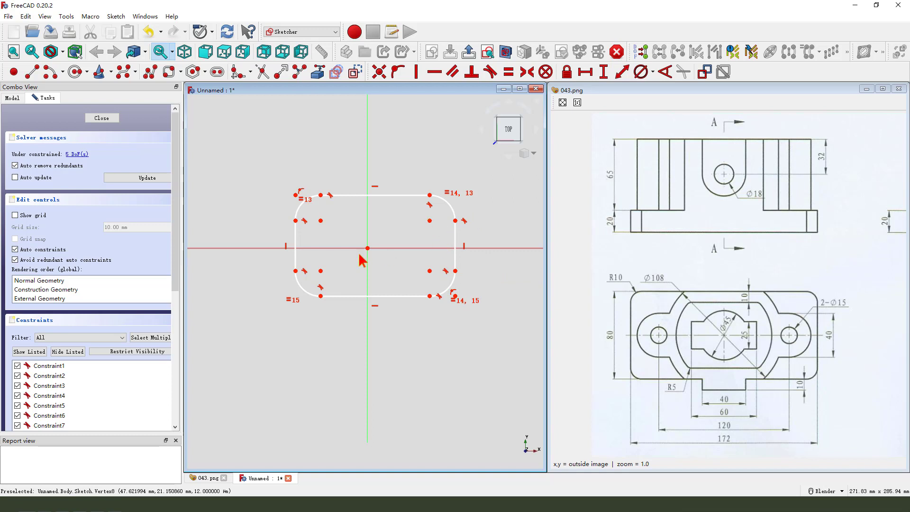
Step: Constrain the centres of the upper-right and lower-left corner arcs symmetric about the sketch origin
click(430, 221)
click(321, 271)
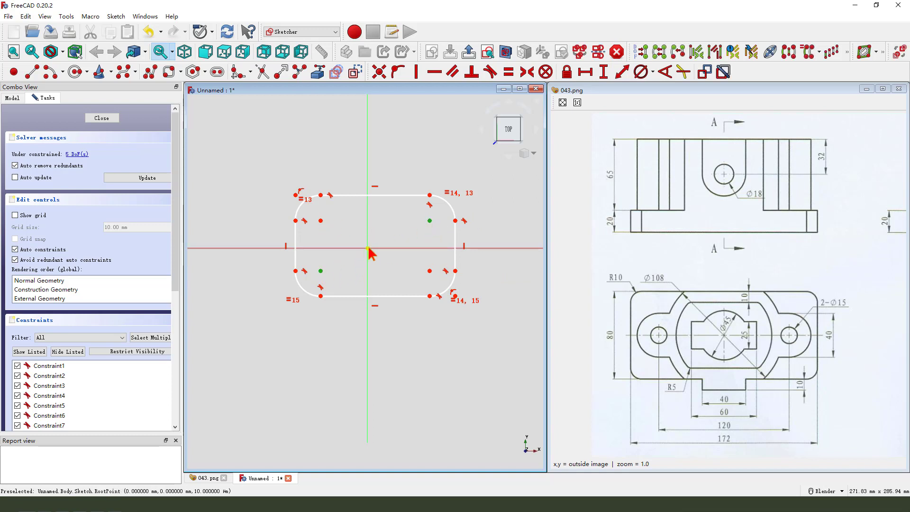
click(368, 247)
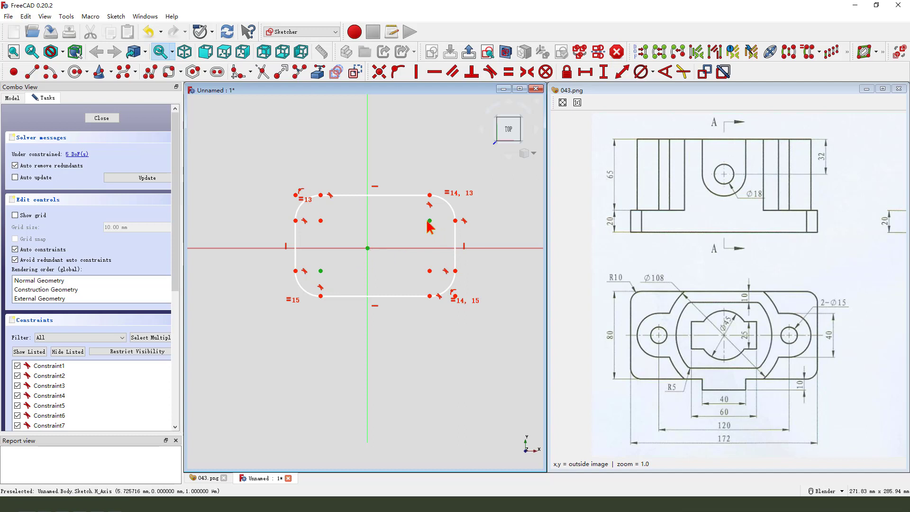
click(527, 72)
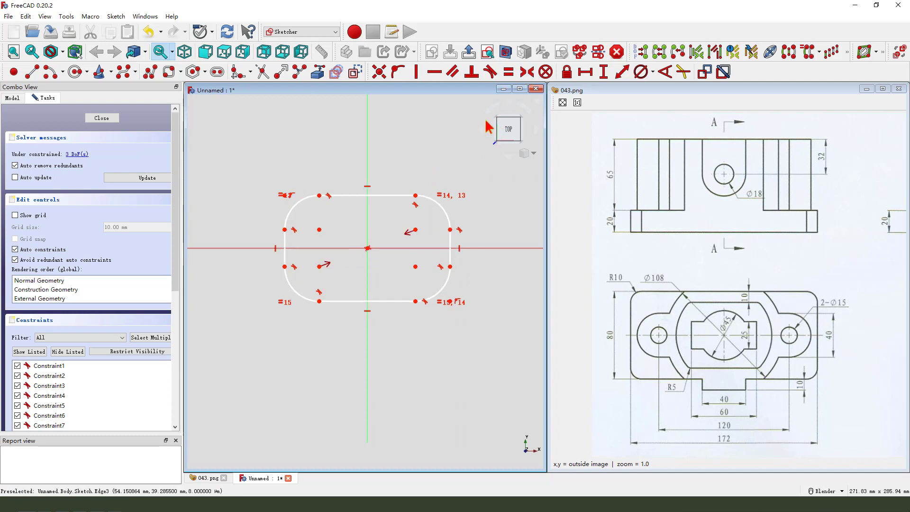
Step: Constrain the radius of the rounded rectangle's upper-right corner arc to 10 mm
click(444, 208)
click(653, 73)
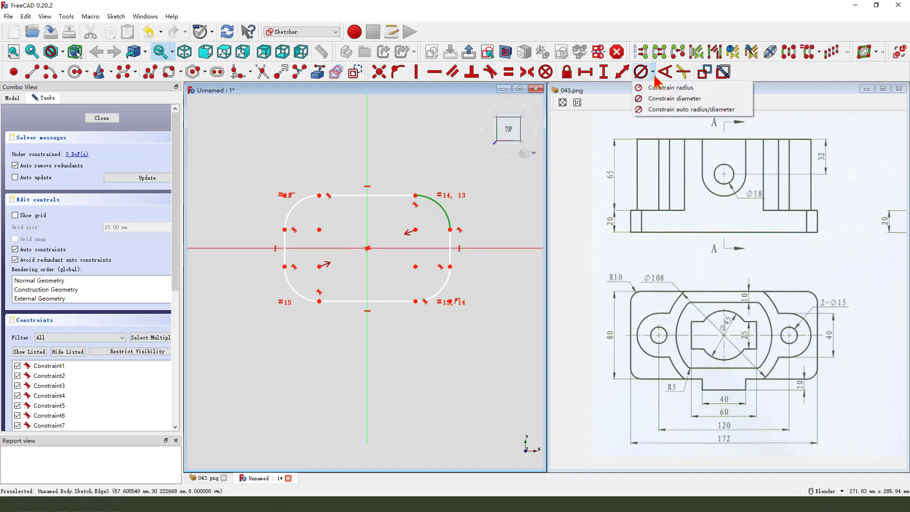
click(666, 87)
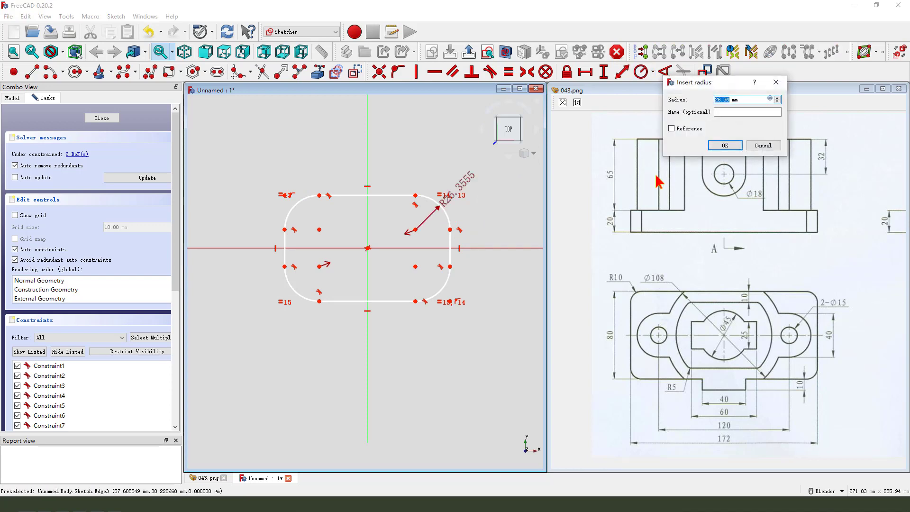
text(10)
key(Return)
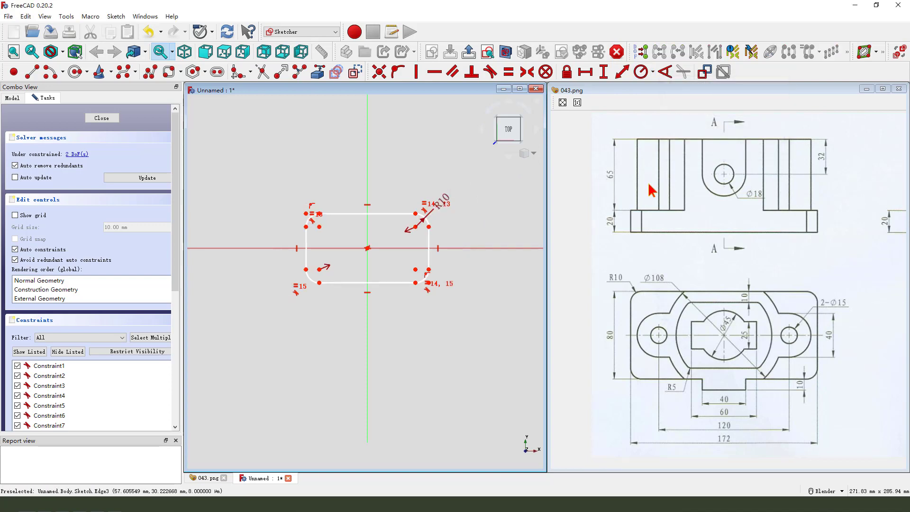
Step: Constrain the rounded rectangle's overall width to 172 mm and place the dimension below the profile
click(428, 270)
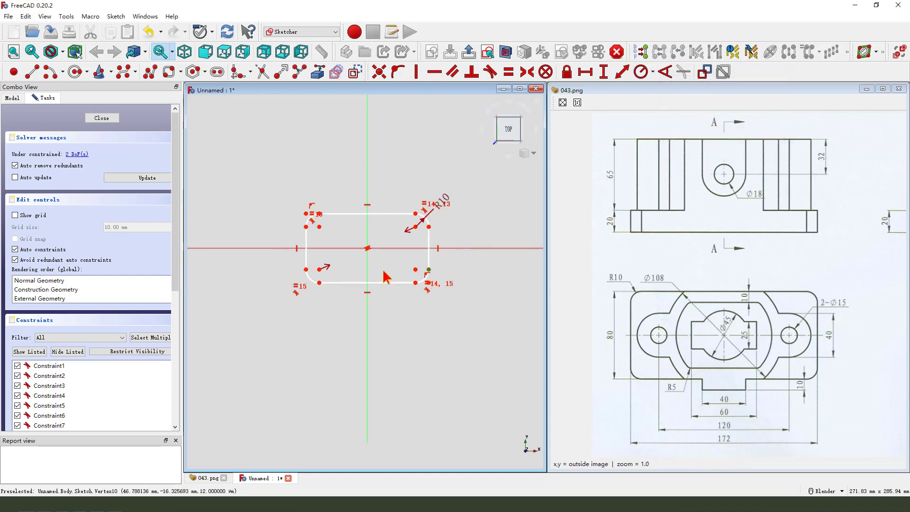
click(307, 271)
click(586, 72)
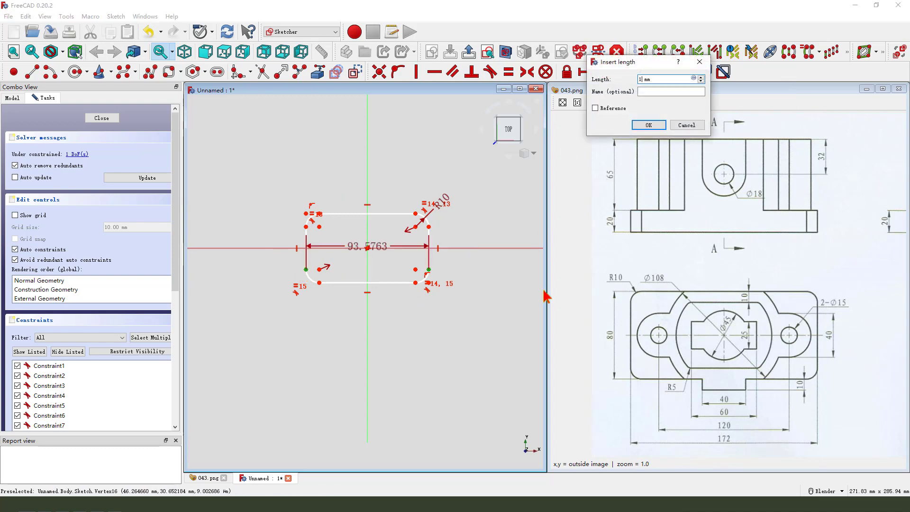
key(Return)
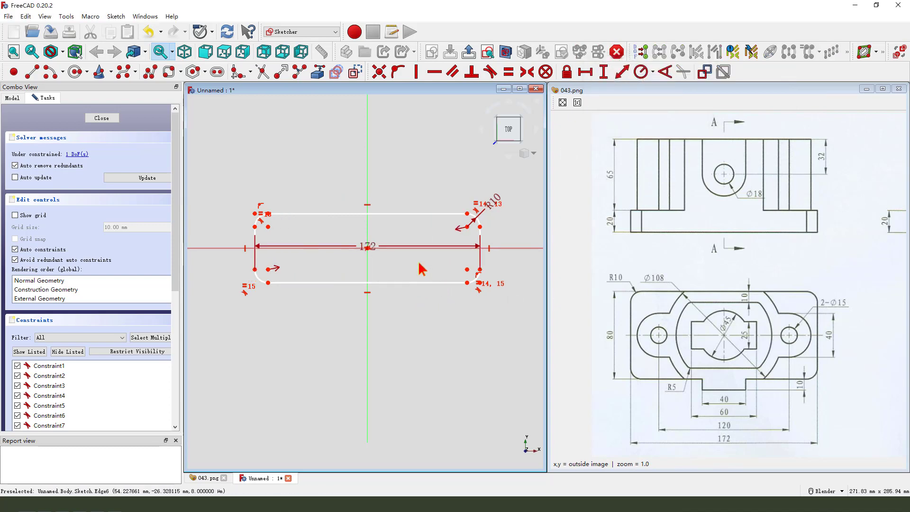
drag(372, 273, 374, 327)
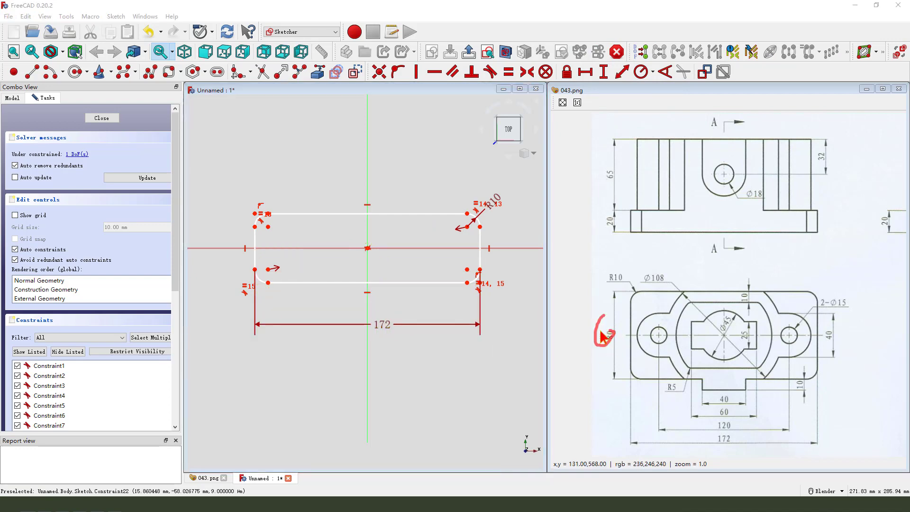
Step: Constrain the rounded rectangle's overall height to 80 mm and place the dimension beside its left edge
click(268, 283)
click(268, 214)
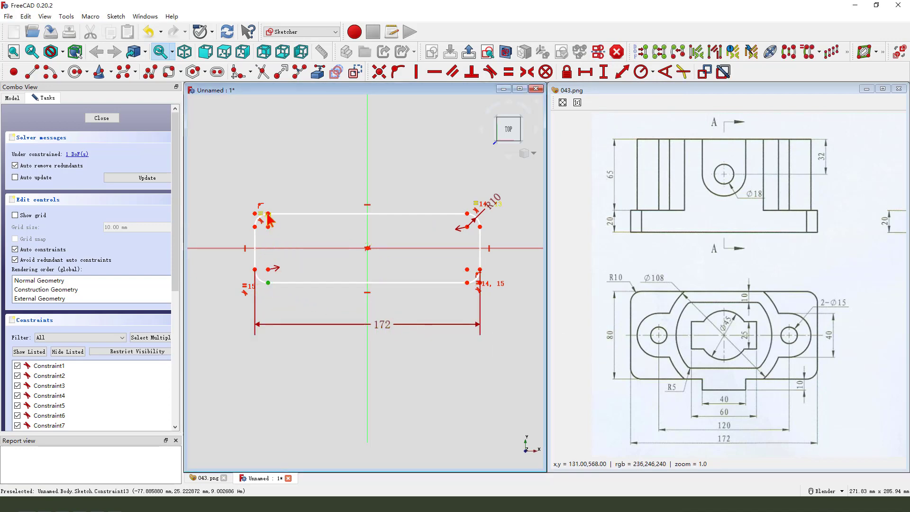
click(604, 73)
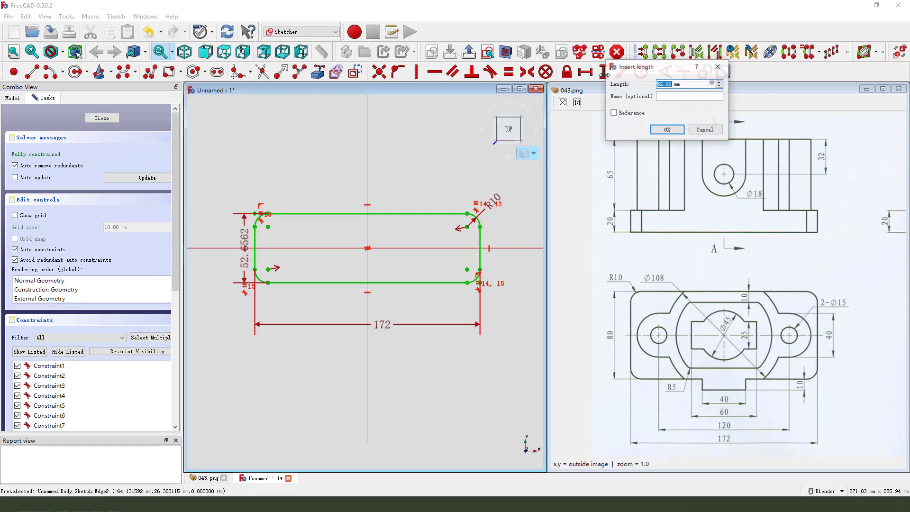
key(Return)
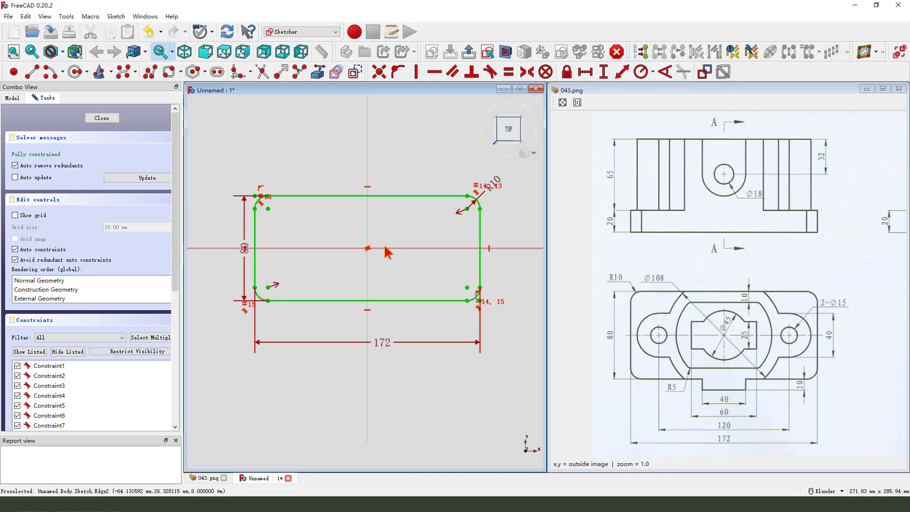
drag(267, 251, 247, 236)
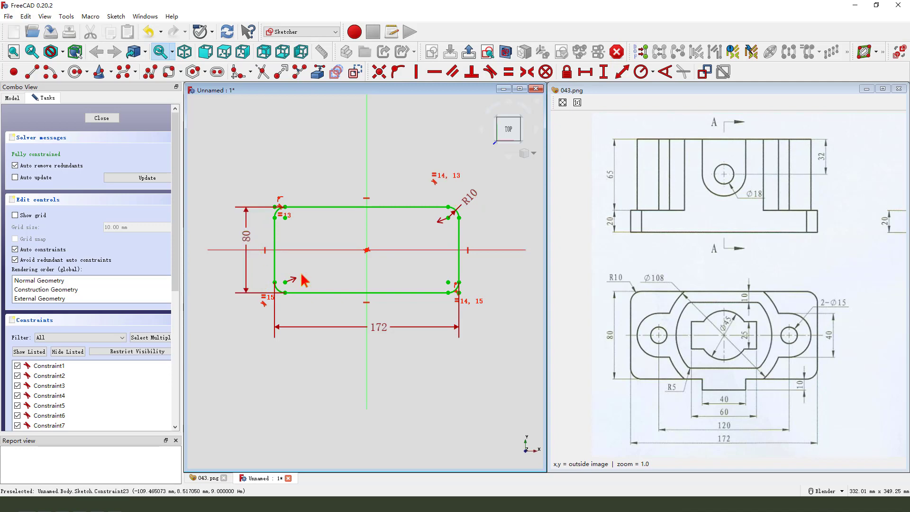
Step: Finish the sketch and pad the rounded rectangle with a length of 20 mm
click(469, 51)
scroll(419, 310, down, 2)
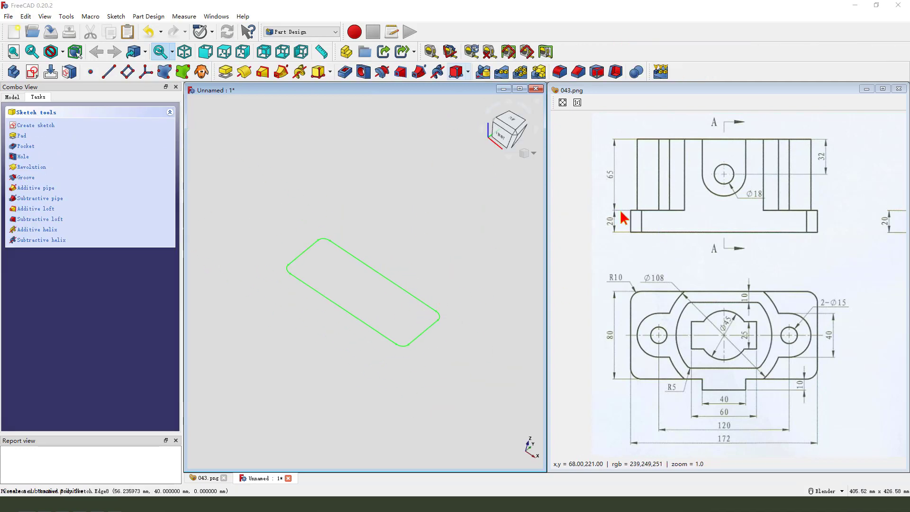
drag(616, 202, 627, 204)
key(Escape)
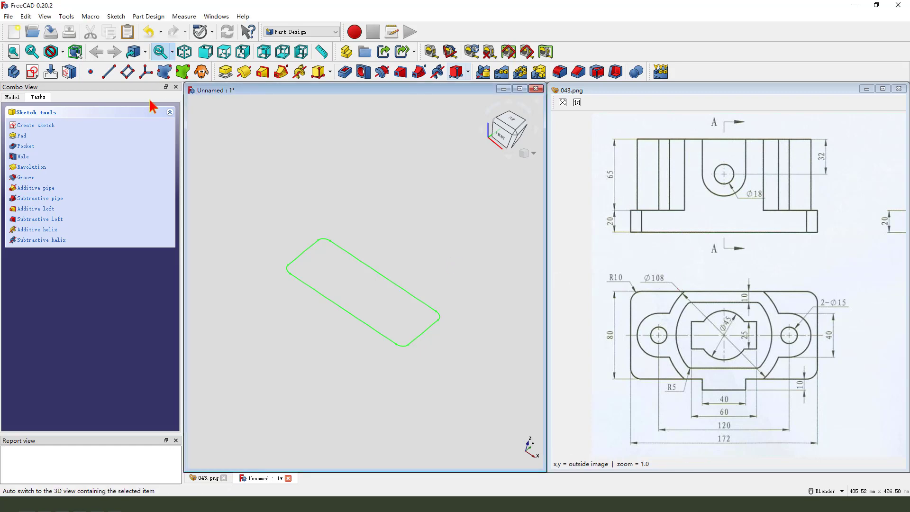
click(225, 72)
scroll(378, 270, down, 2)
middle_drag(406, 295, 394, 272)
scroll(381, 267, up, 3)
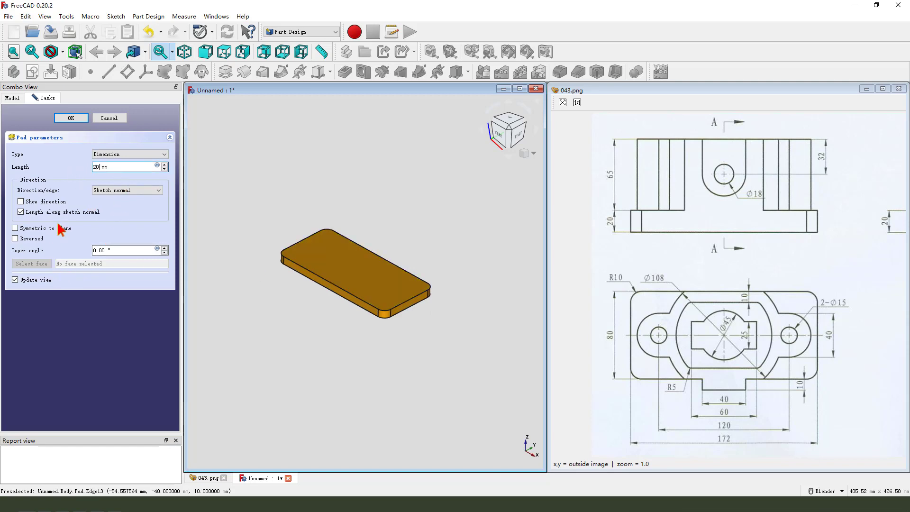
Step: Reverse the pad direction so the base plate extends below the sketch plane, and accept the pad
drag(617, 217, 610, 164)
key(Escape)
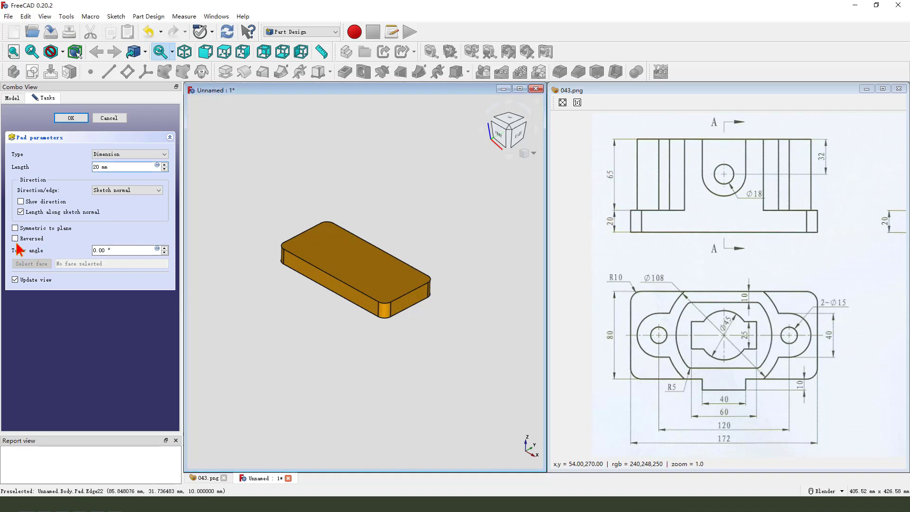
click(15, 239)
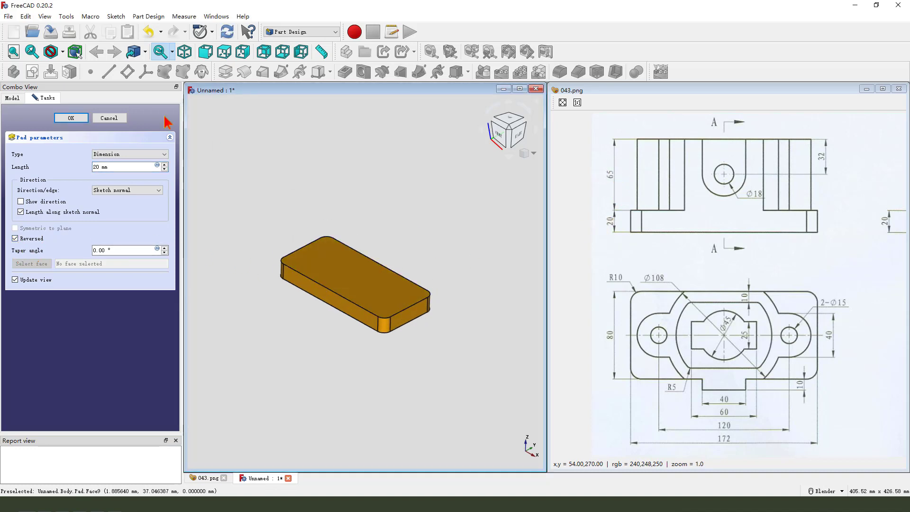
click(71, 119)
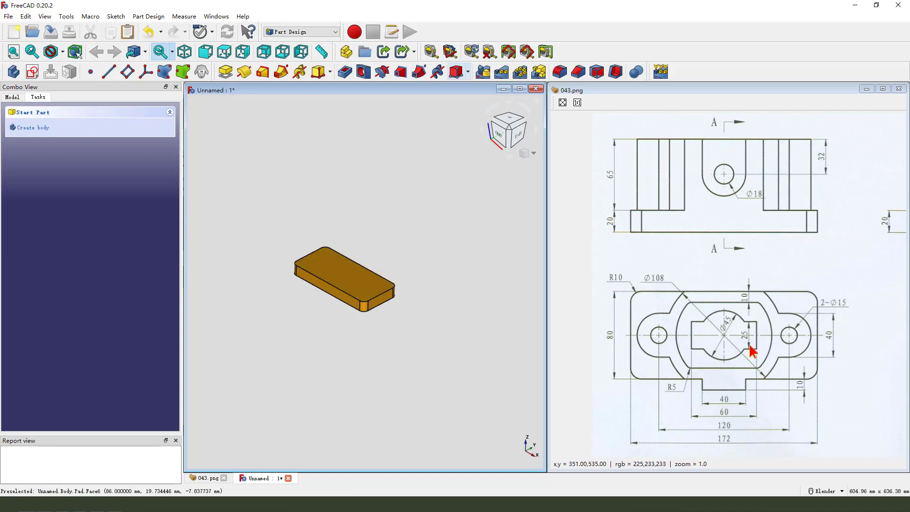
Step: Start a new sketch in the plane of the base plate's top face
mouse_move(807, 306)
middle_down()
mouse_move(719, 319)
mouse_move(734, 306)
mouse_move(675, 280)
middle_up()
mouse_move(783, 267)
middle_down()
mouse_move(683, 259)
mouse_move(840, 272)
middle_up()
middle_drag(704, 290, 751, 303)
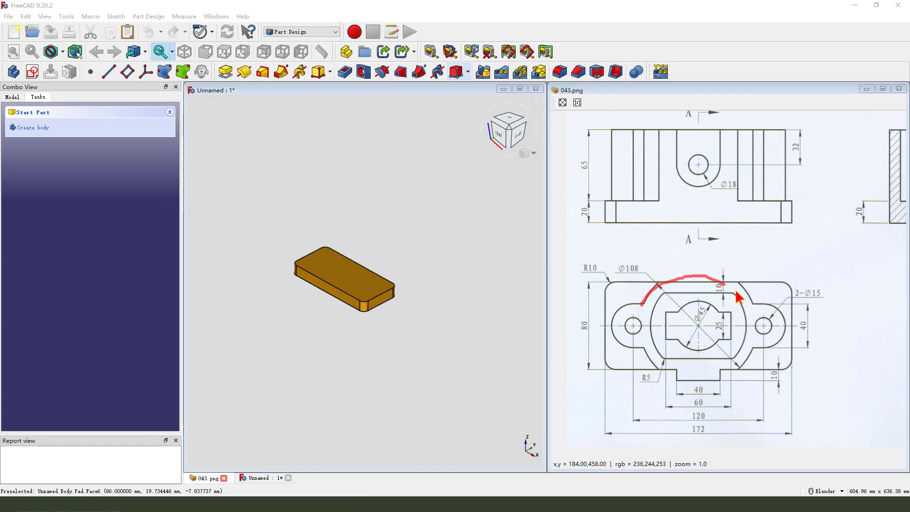
drag(773, 360, 610, 315)
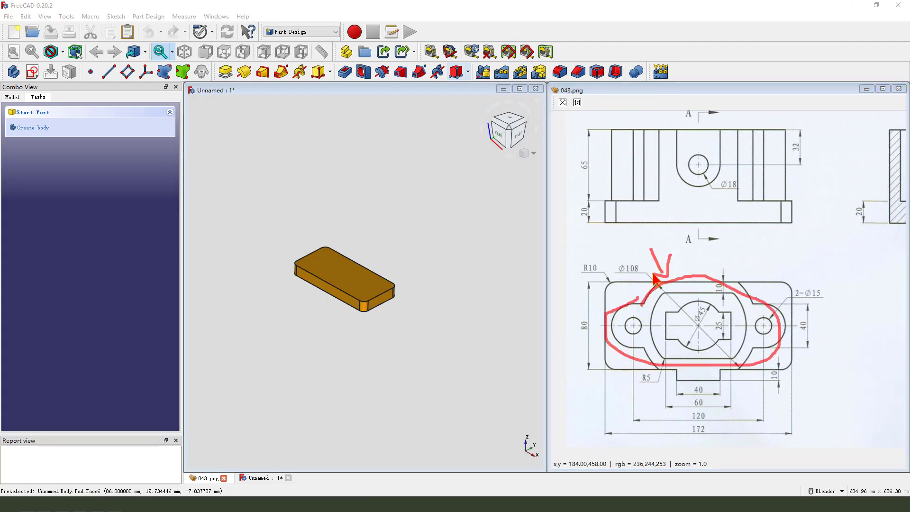
click(32, 71)
scroll(369, 251, down, 1)
middle_drag(390, 225, 394, 233)
scroll(350, 240, up, 1)
click(346, 238)
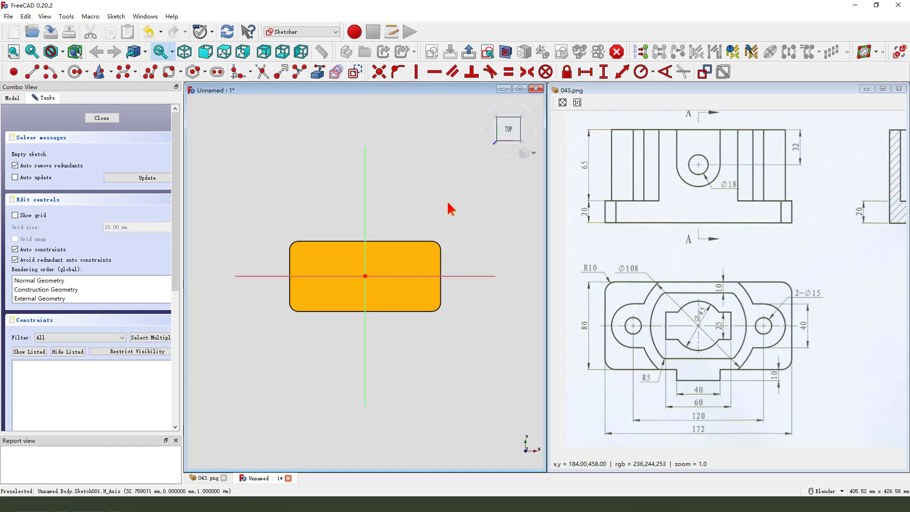
Step: Draw a circle about 123 mm in diameter centred on the sketch origin
click(74, 74)
click(381, 282)
click(401, 316)
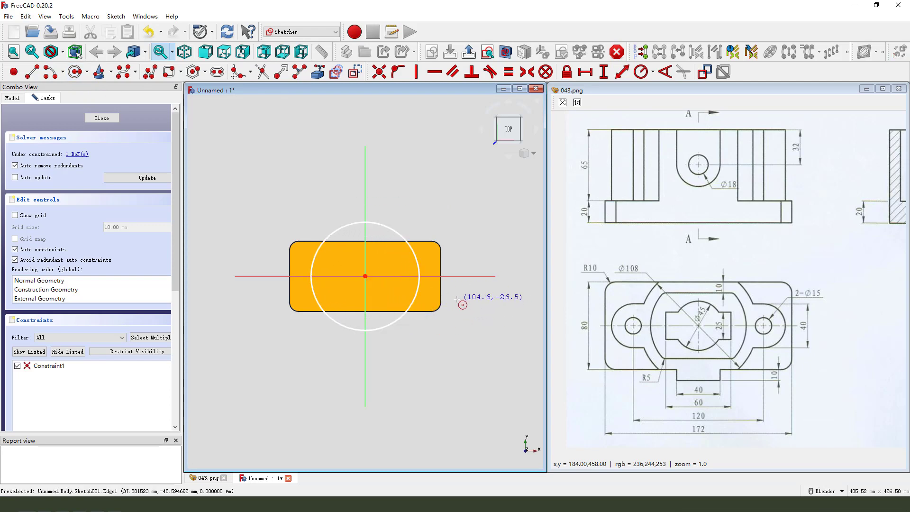
Step: Draw a slot across the plate with end radii of about 55 mm and constrain both arc centres to the horizontal axis
click(218, 76)
click(265, 276)
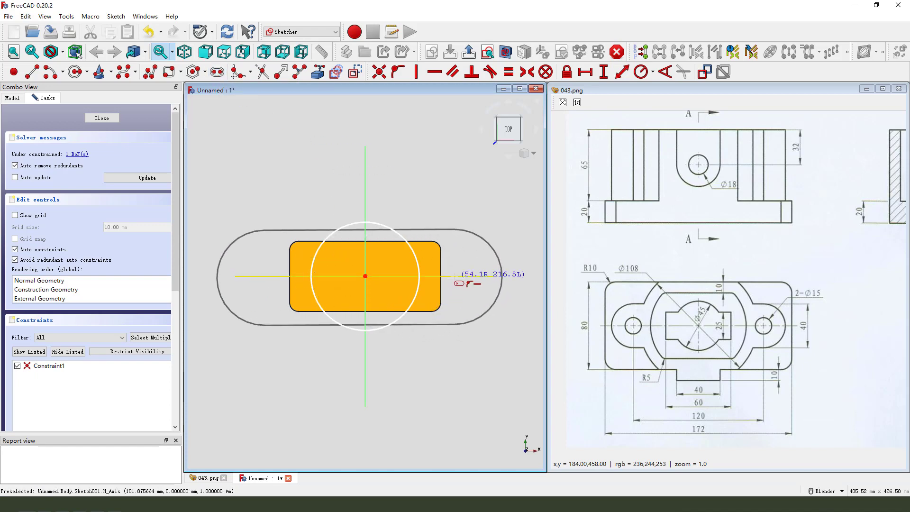
click(462, 290)
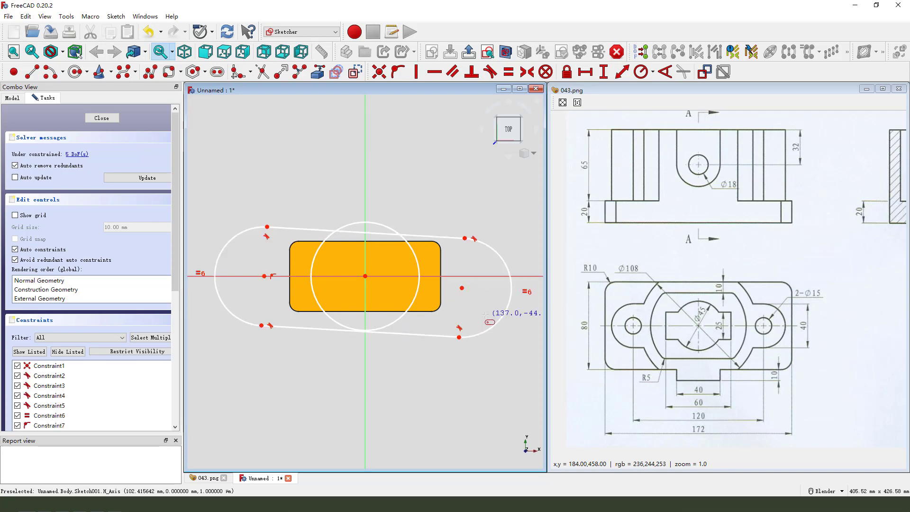
click(463, 288)
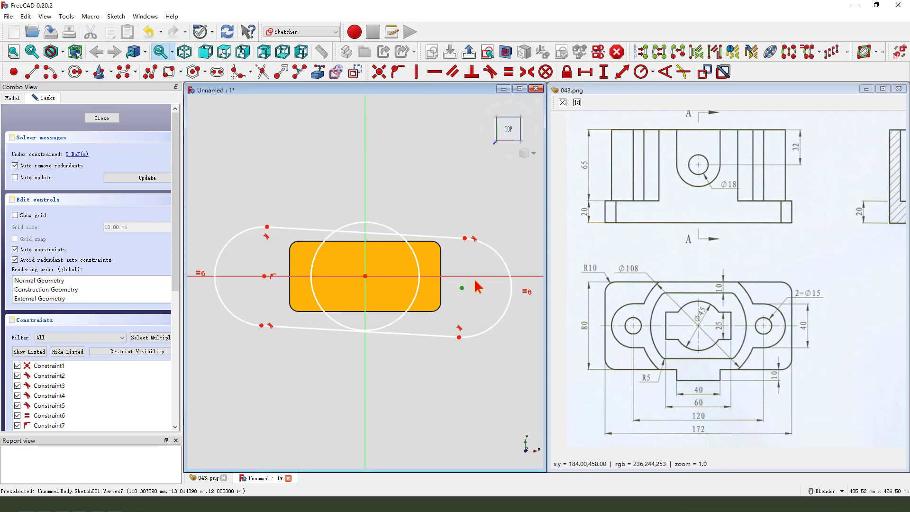
click(476, 277)
click(397, 72)
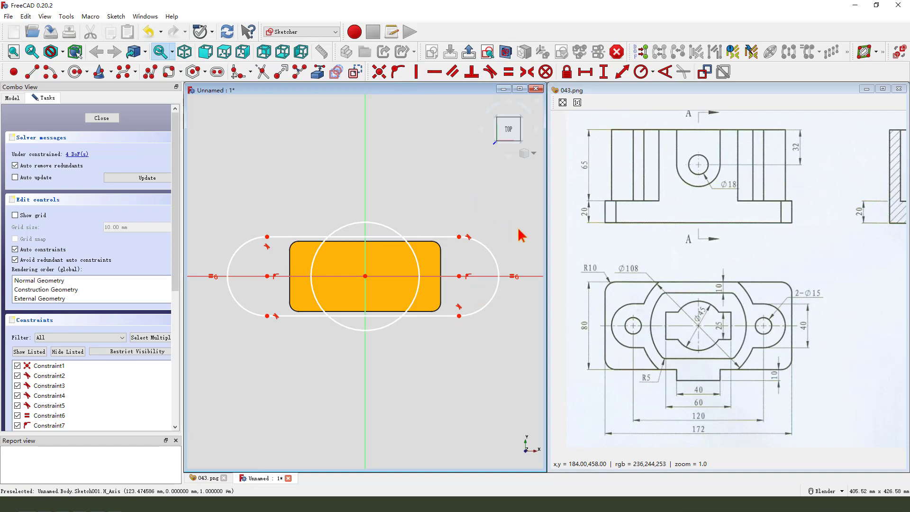
Step: Constrain the horizontal distance between the slot's arc centres to 120 mm and place the dimension below the plate
drag(811, 311, 798, 332)
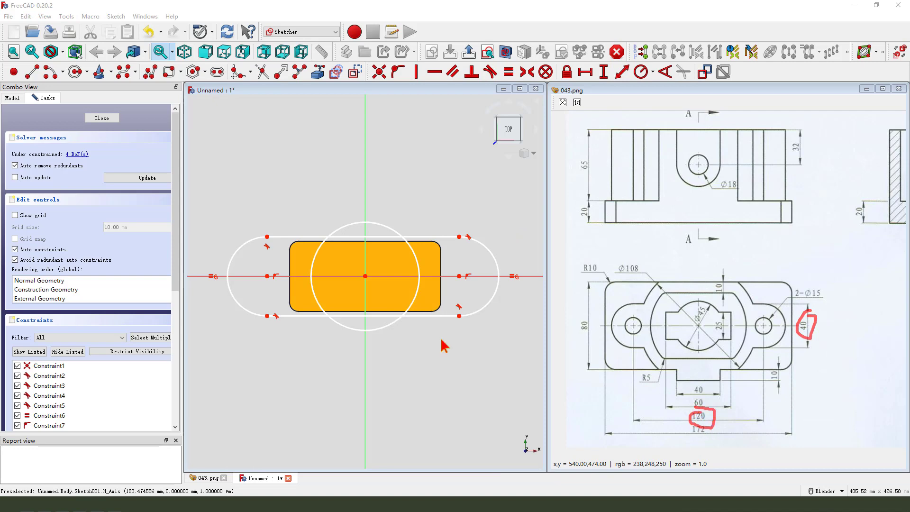
key(Escape)
click(268, 276)
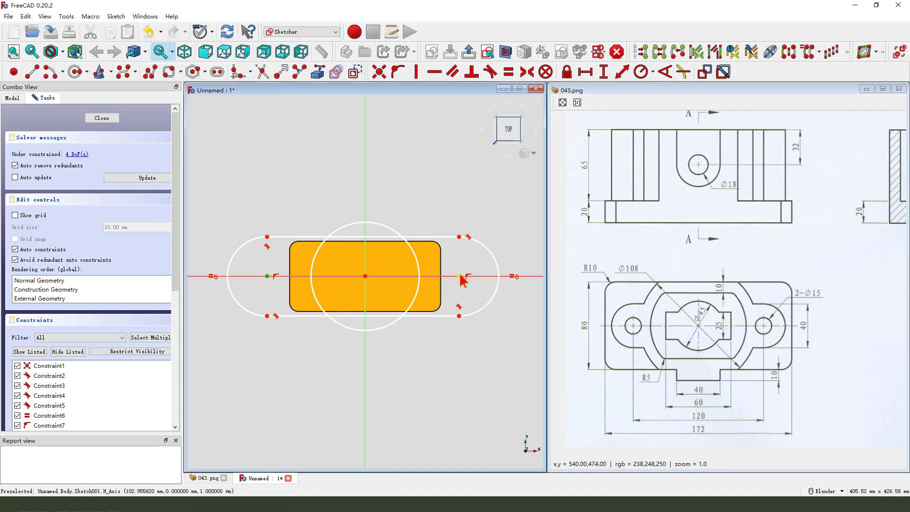
click(459, 276)
click(585, 72)
text(120)
key(Return)
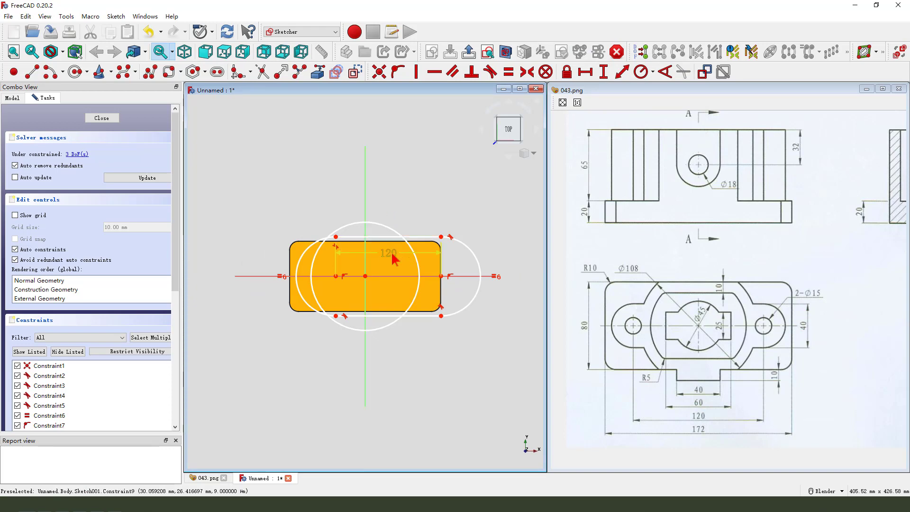
drag(393, 258, 401, 392)
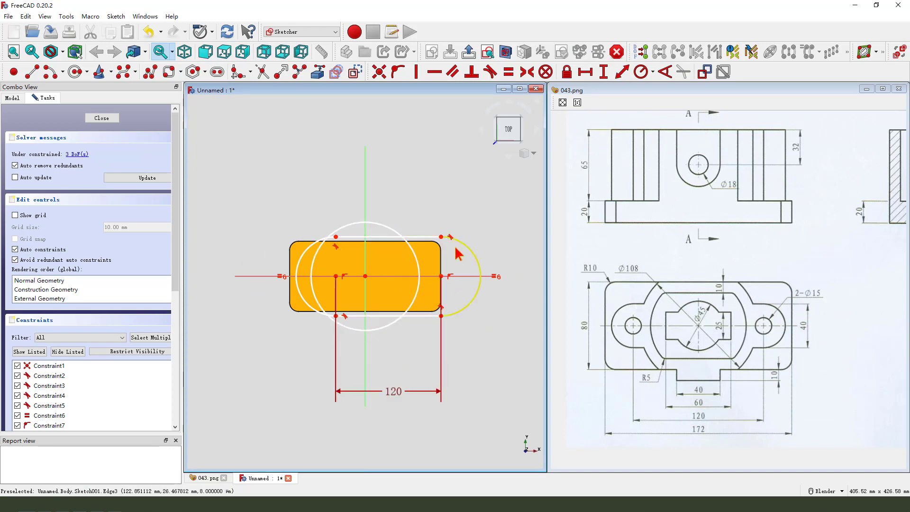
Step: Constrain the slot's width to 40 mm and place the dimension beside its right end
click(442, 237)
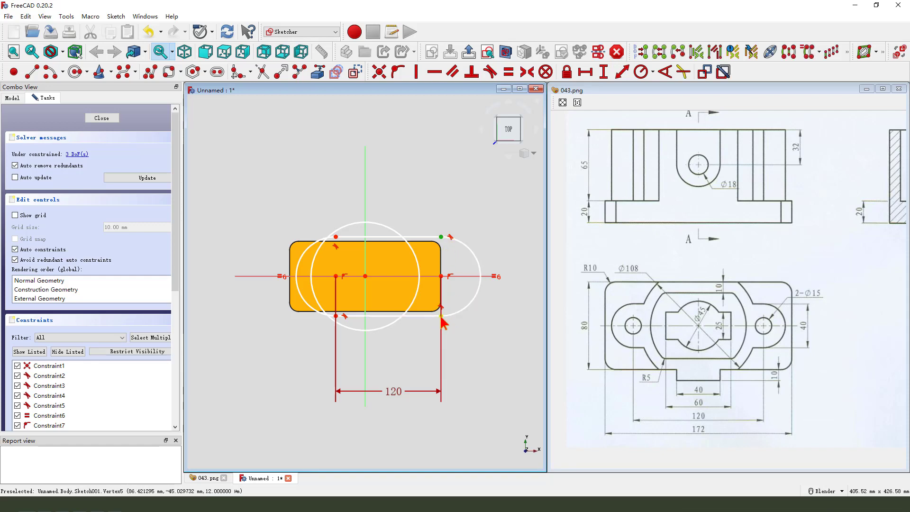
click(441, 315)
click(603, 72)
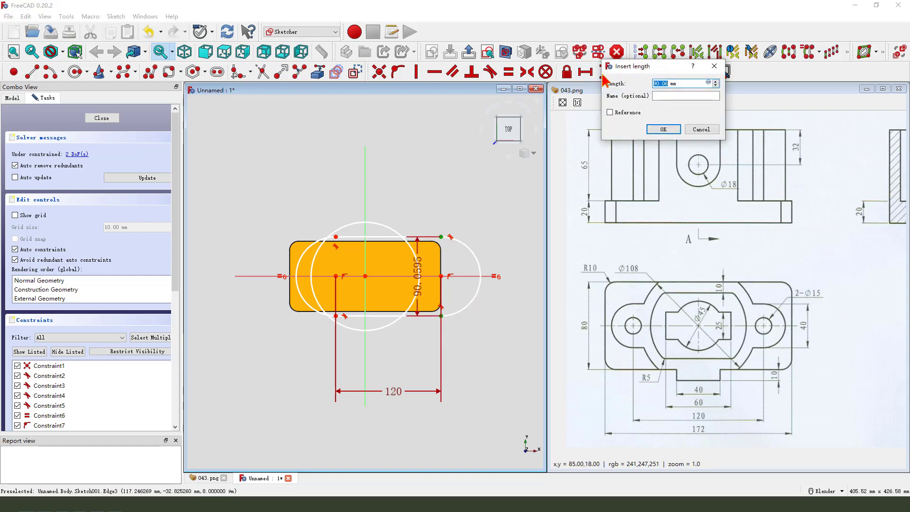
key(Return)
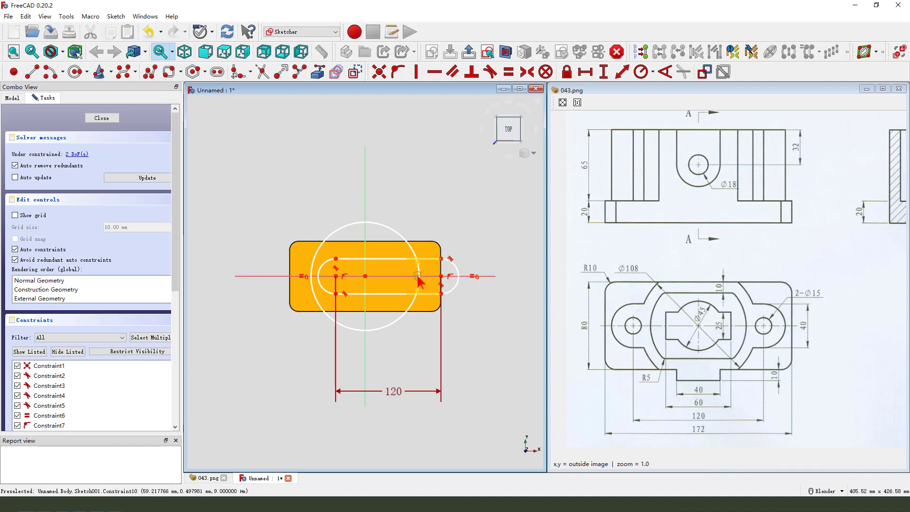
scroll(420, 264, up, 1)
Step: Make the slot's two arc centres symmetric about the sketch origin
click(318, 279)
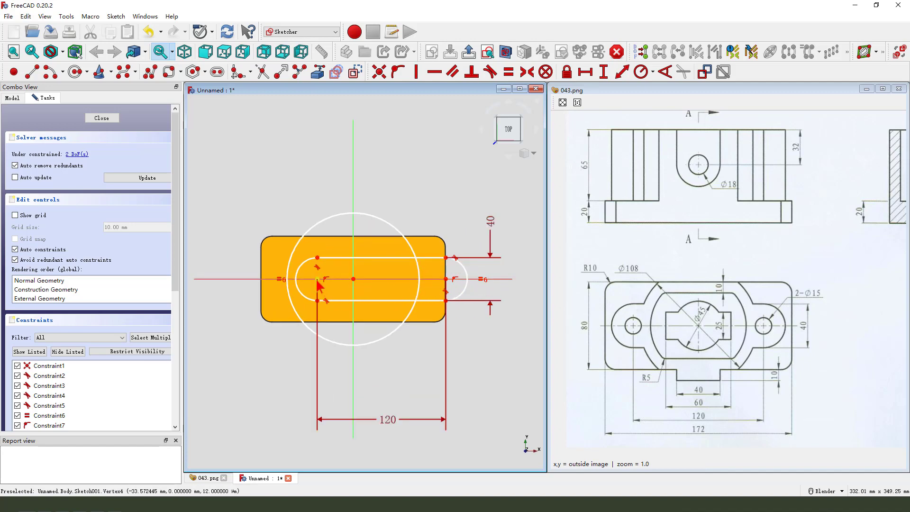
click(446, 279)
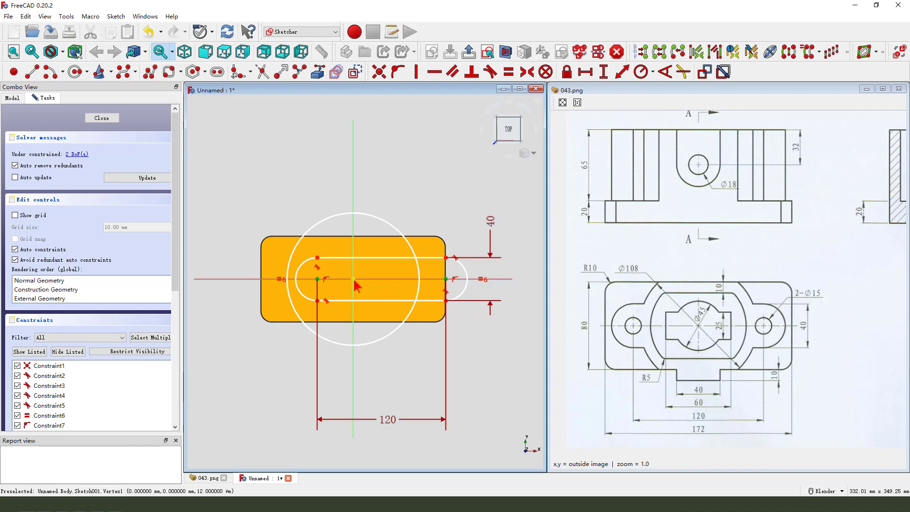
click(524, 73)
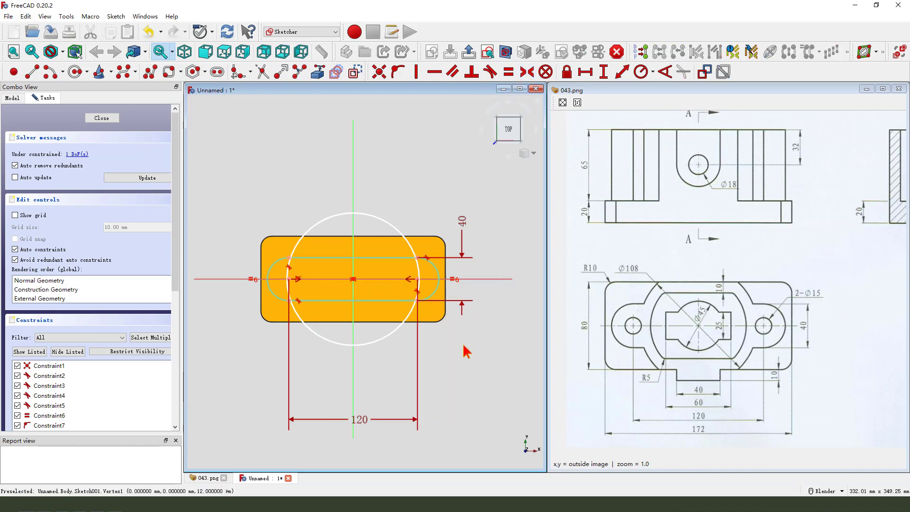
Step: Constrain the circle's diameter to 108 mm and place the dimension outside the plate outline
click(371, 214)
click(653, 71)
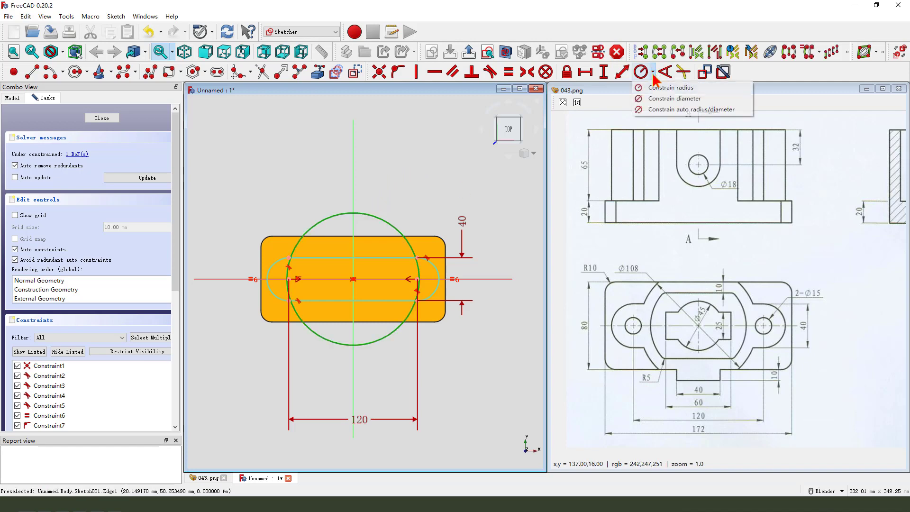
click(667, 99)
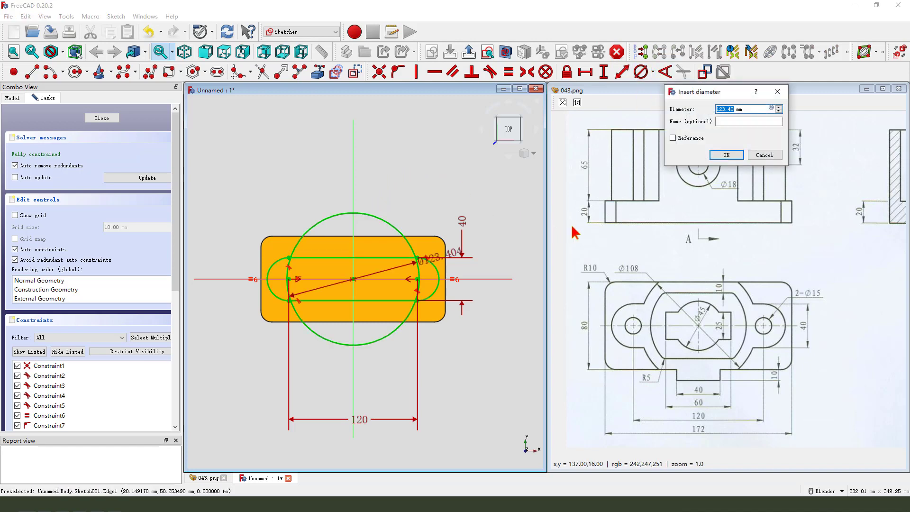
text(10)
key(Return)
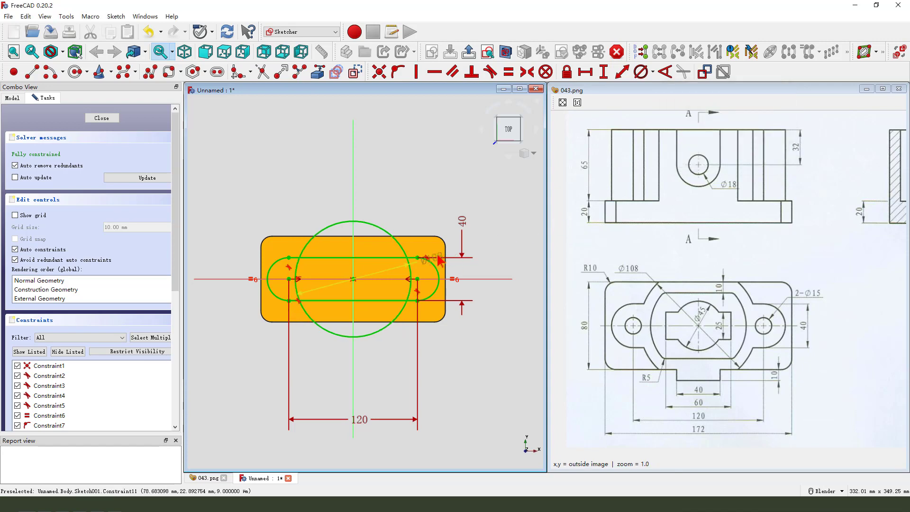
drag(439, 260, 451, 187)
Step: Link the base plate's upper and lower long edges into the sketch as external geometry
scroll(344, 290, up, 3)
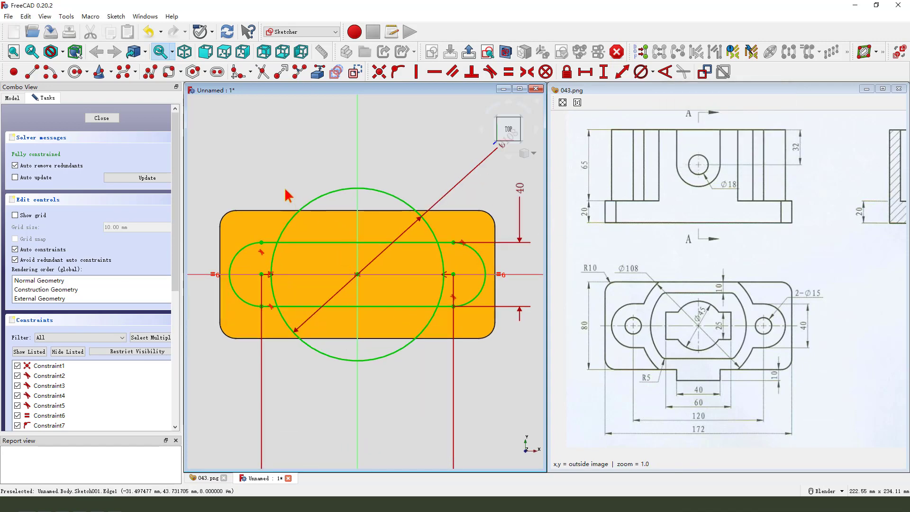
scroll(287, 194, down, 1)
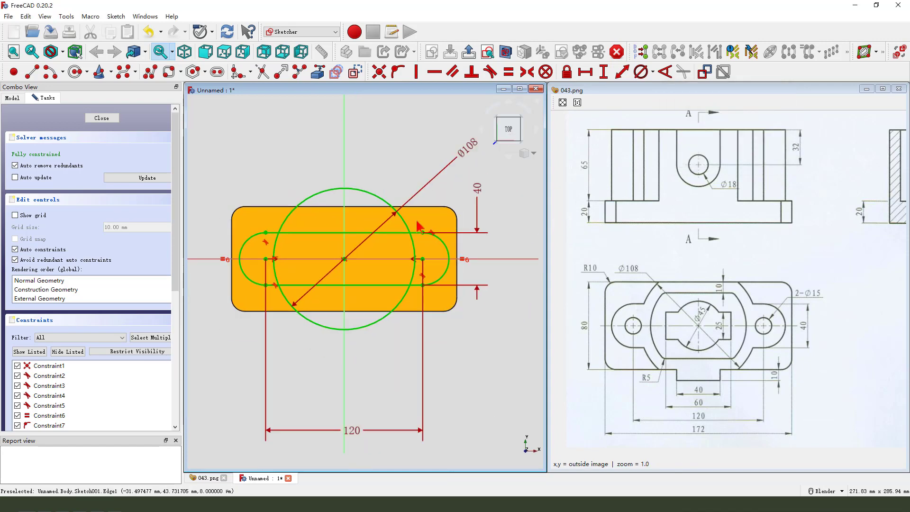
click(317, 72)
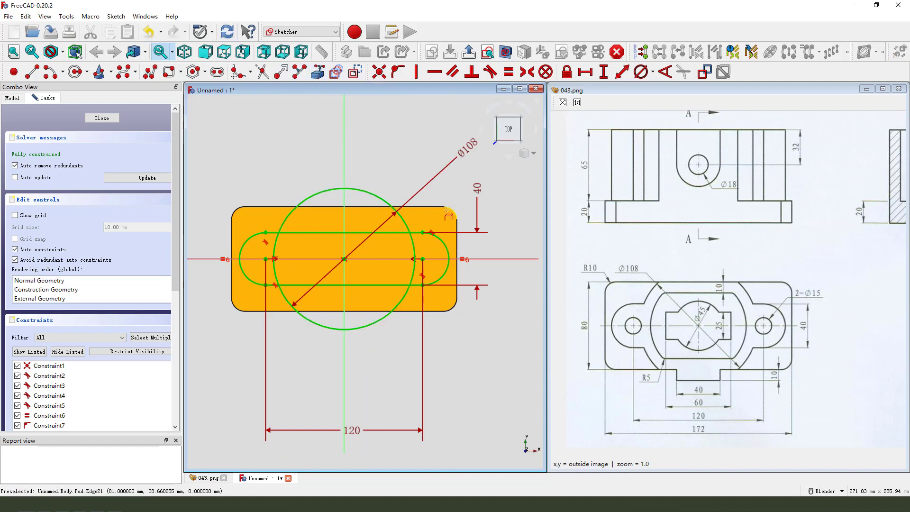
click(432, 207)
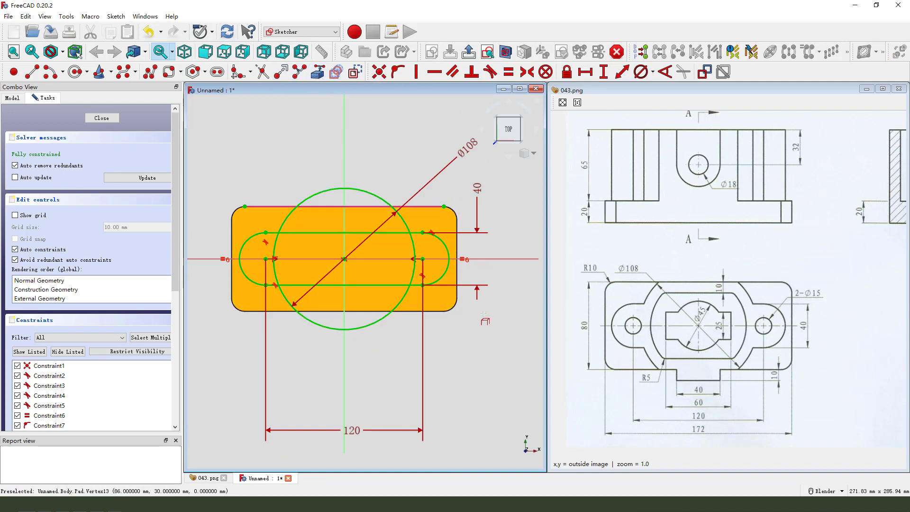
click(438, 311)
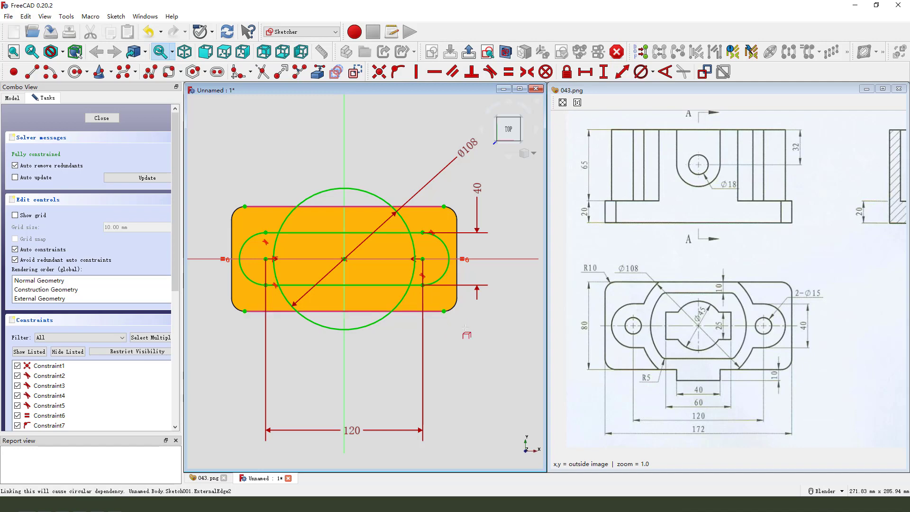
Step: Draw a straight line along each linked long edge, running past the circle on both sides
click(32, 72)
click(266, 208)
click(412, 209)
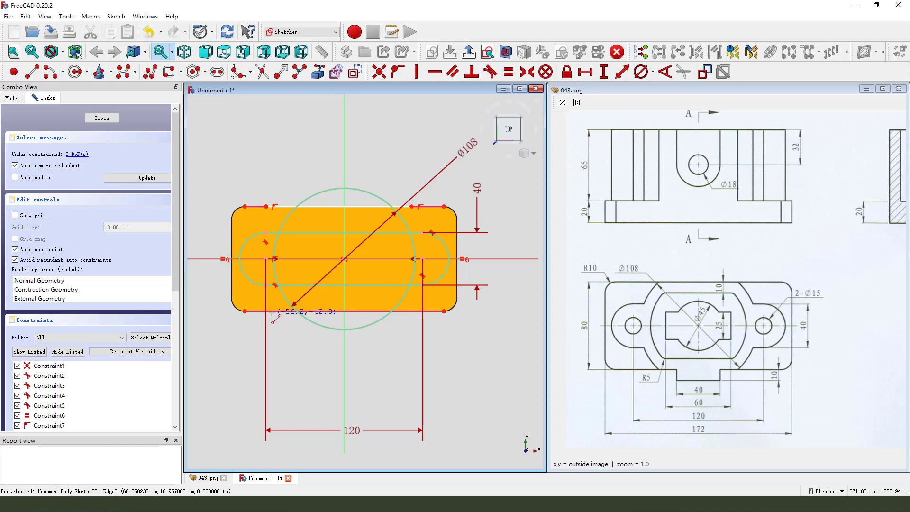
click(273, 313)
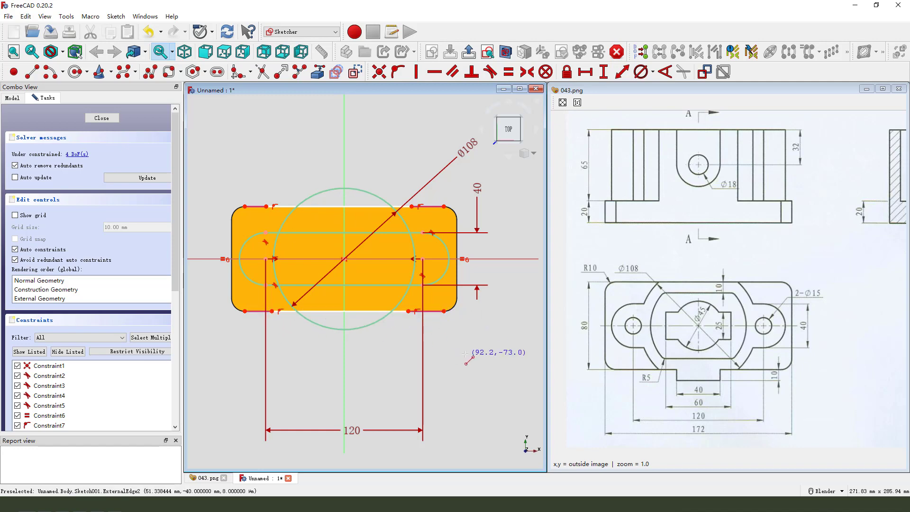
Step: Trim the circle's arcs beyond the two lines and the line ends outside the circle
click(260, 74)
click(309, 200)
click(282, 207)
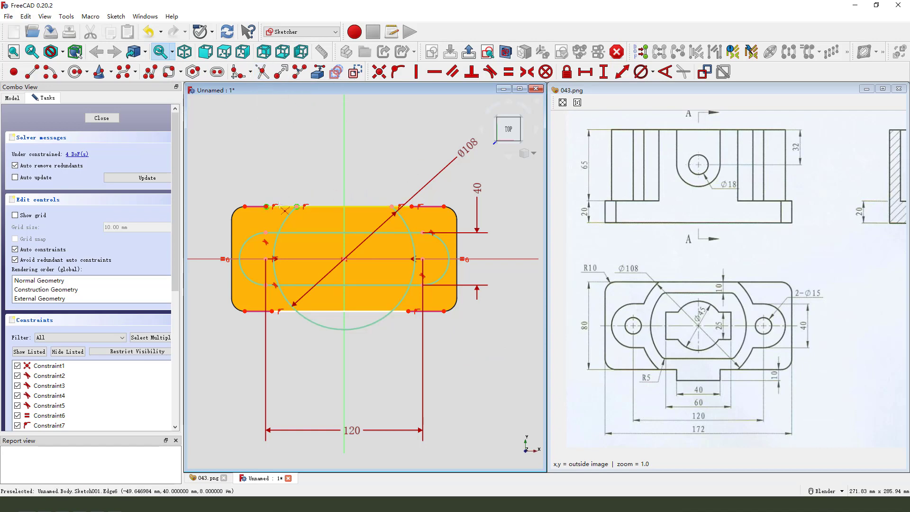
click(410, 213)
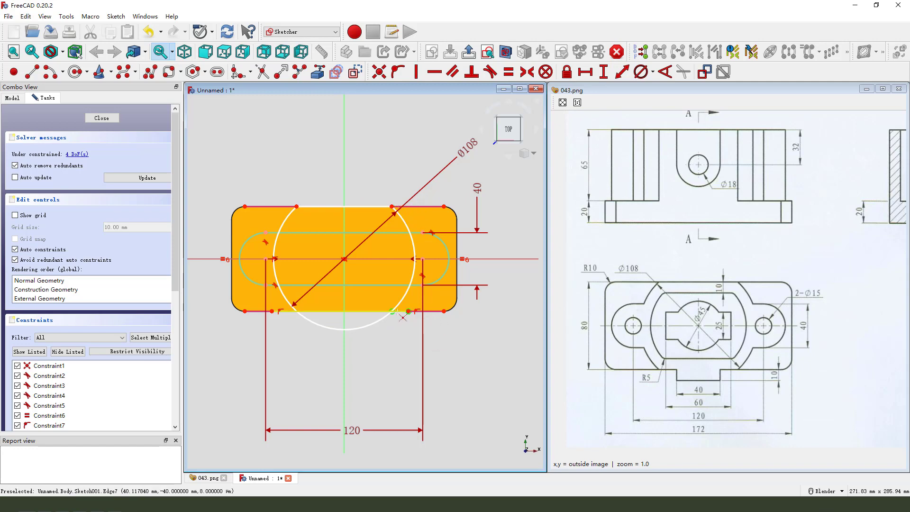
click(325, 329)
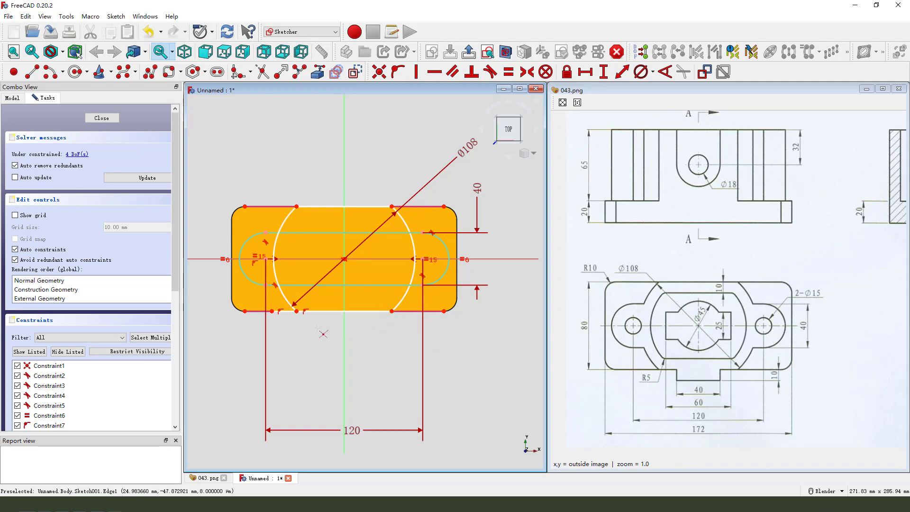
click(293, 316)
Step: Pull the trimmed outline's right corners inward from the plate edges and constrain its two straight lines horizontal
drag(392, 312, 415, 313)
click(370, 207)
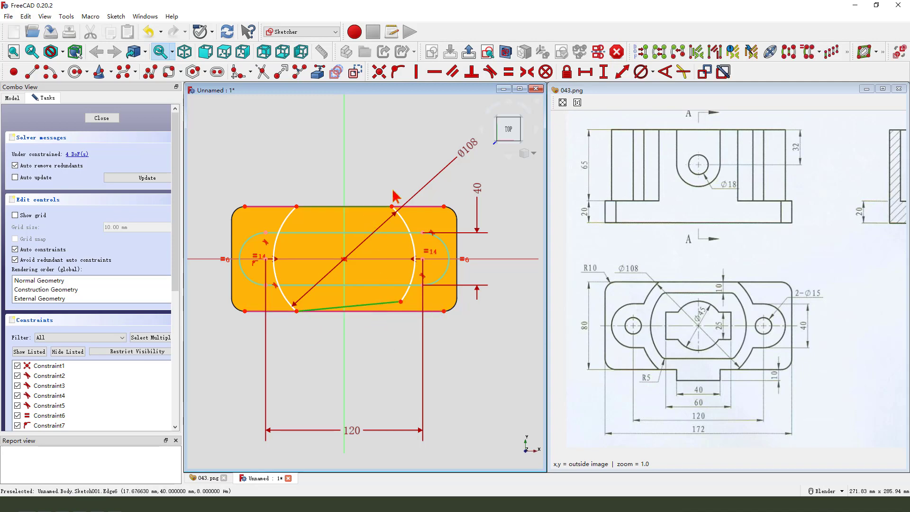
click(435, 72)
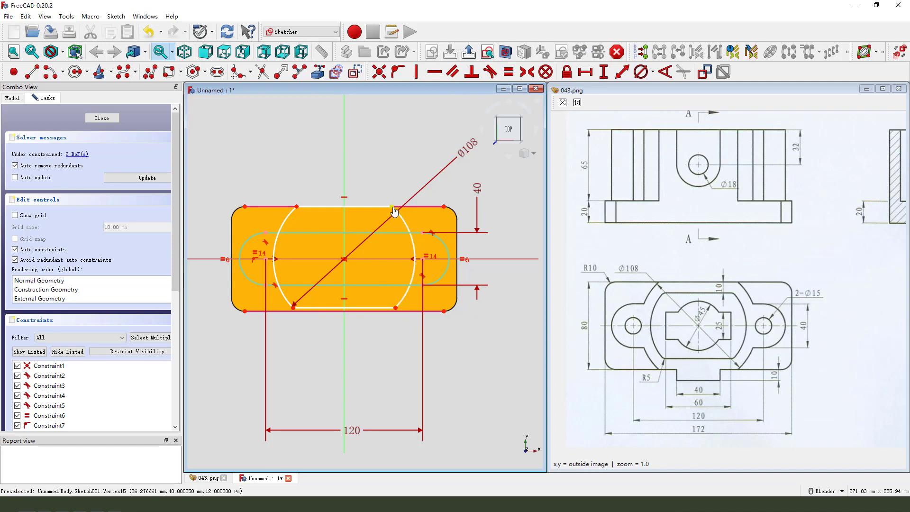
drag(396, 211, 399, 217)
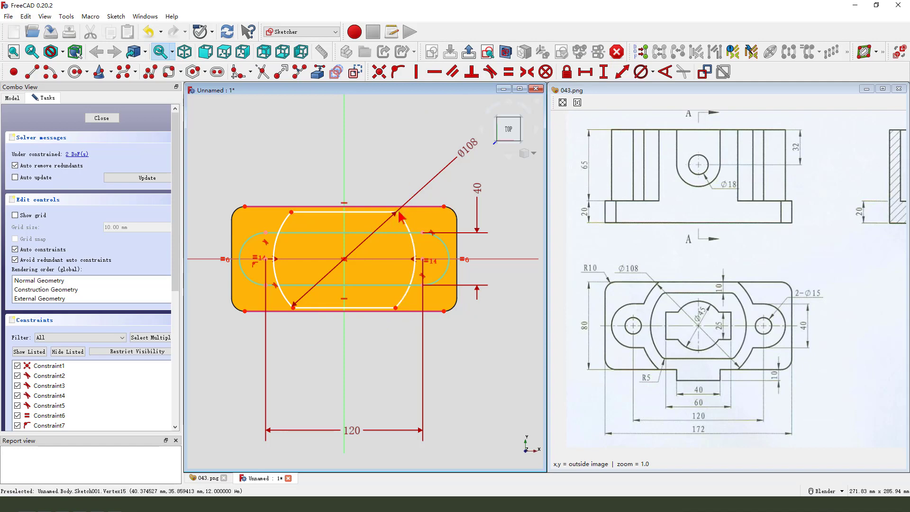
Step: Pull the outline's upper-right and lower-right corners to the plate edges and constrain each onto its linked long edge
click(397, 213)
click(417, 206)
click(398, 71)
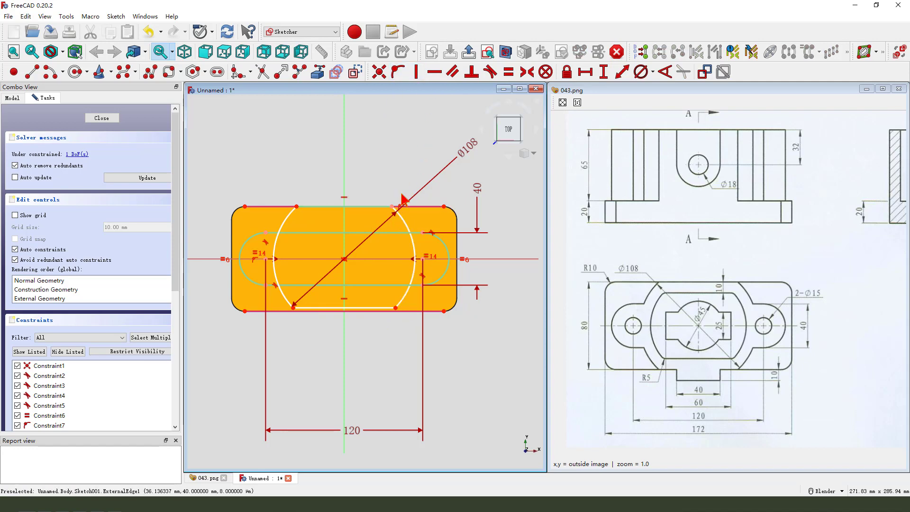
click(396, 308)
click(420, 312)
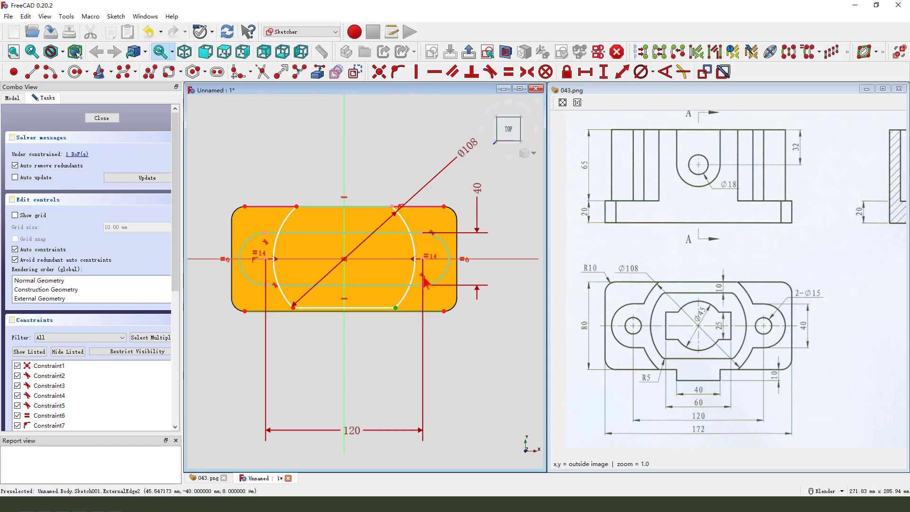
click(399, 72)
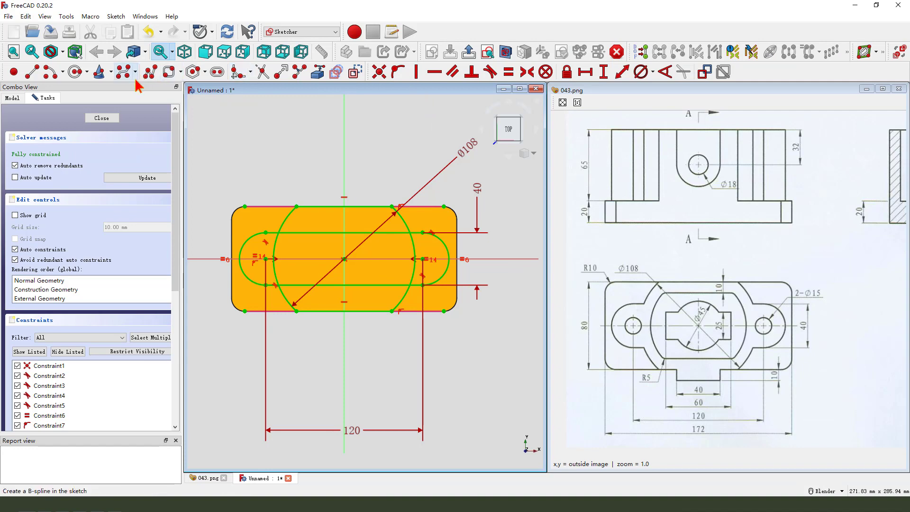
Step: Trim the slot's straight lines inside the circle and the circle's side arcs inside the slot to leave one outer contour
click(262, 72)
click(295, 233)
click(274, 259)
click(313, 285)
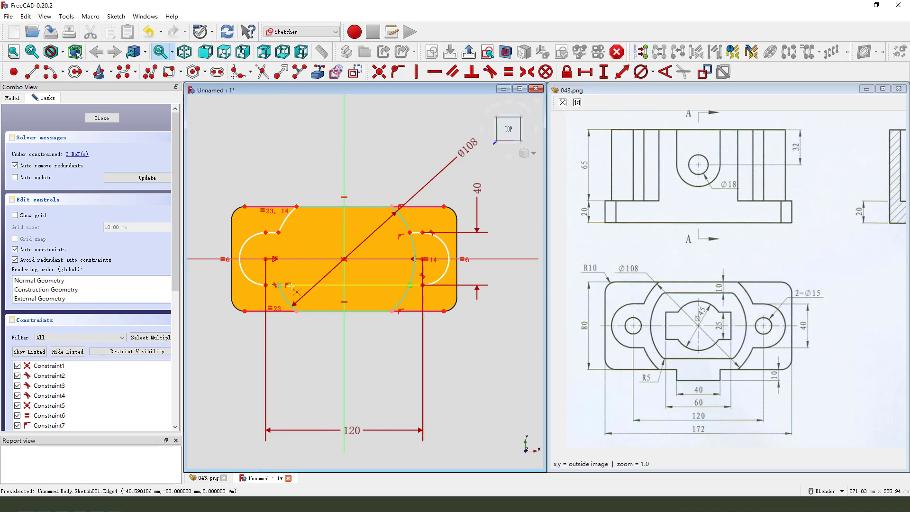
click(415, 276)
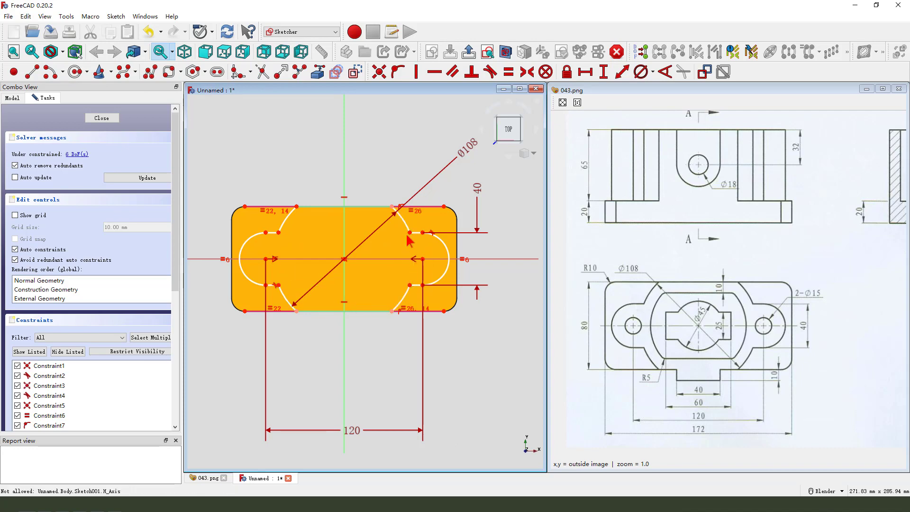
Step: Constrain the four short straight slot lines beside the end arcs horizontally
mouse_move(410, 233)
mouse_down()
mouse_move(415, 224)
mouse_move(411, 261)
mouse_move(406, 224)
mouse_move(411, 240)
mouse_move(414, 230)
mouse_up()
click(419, 235)
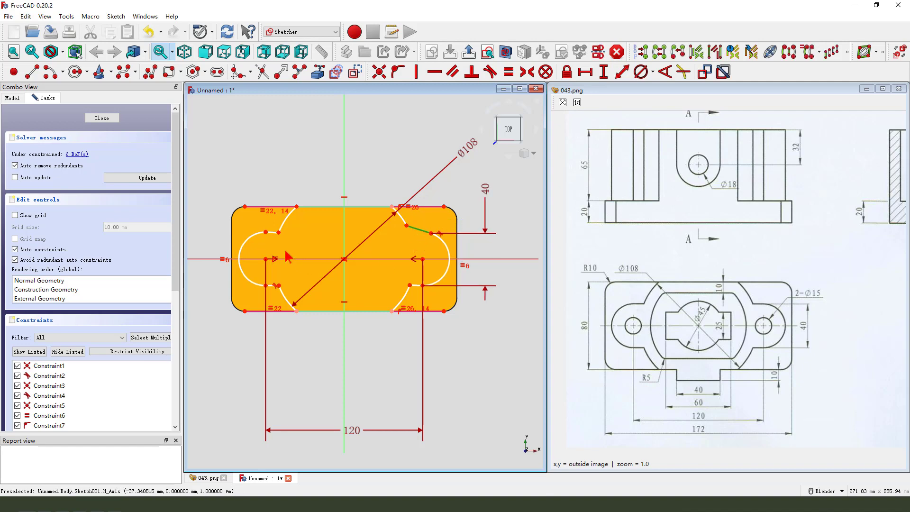
click(434, 73)
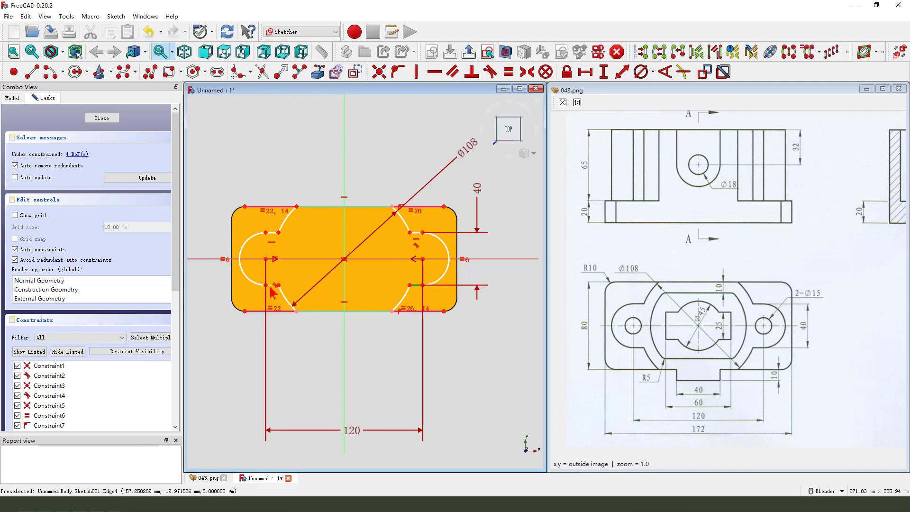
click(404, 290)
click(404, 222)
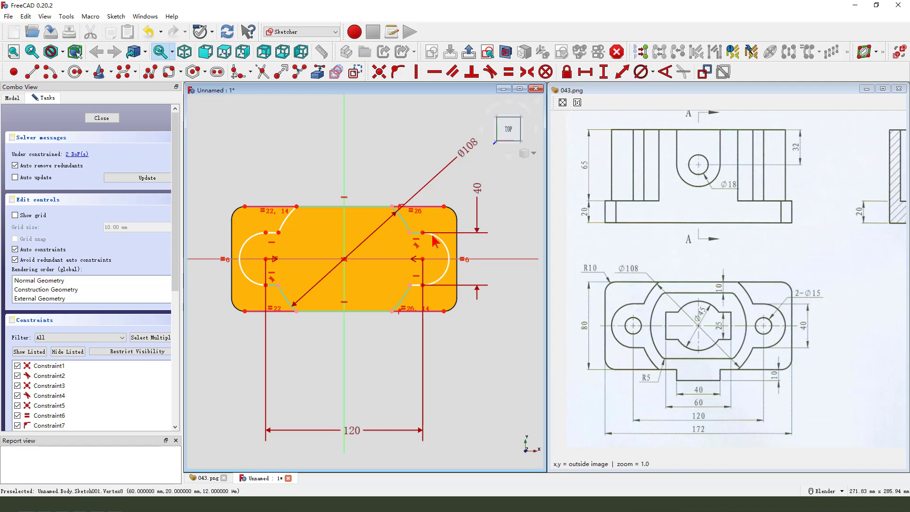
Step: Make the right end arc tangent to its lower short line and the left end arc tangent to its upper short line
scroll(424, 290, up, 4)
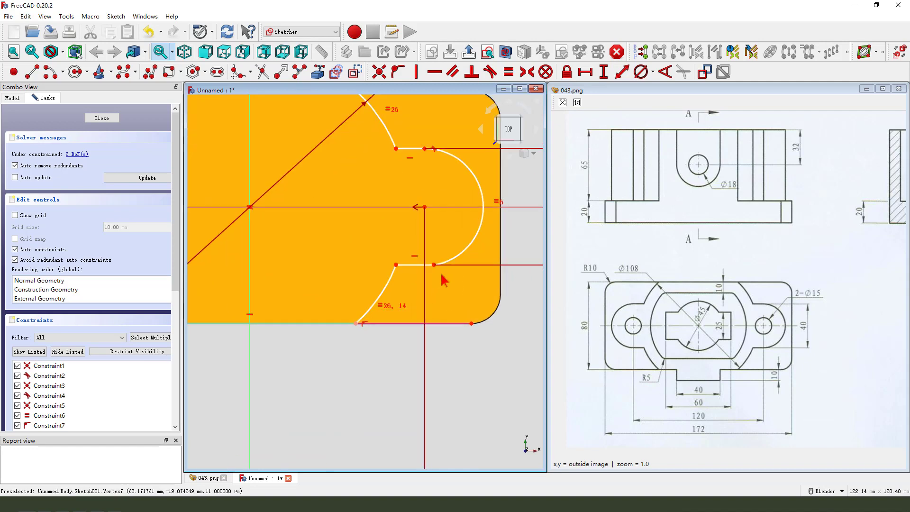
click(447, 263)
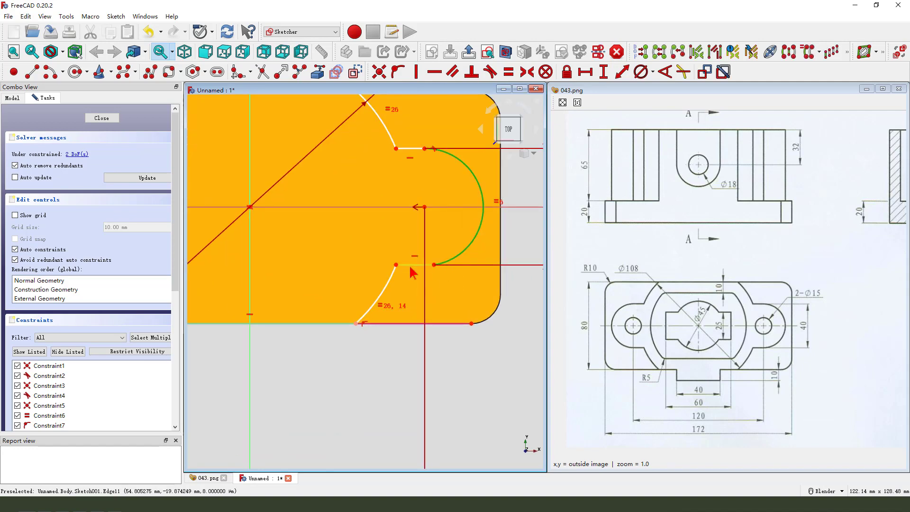
click(489, 72)
scroll(462, 303, down, 3)
scroll(246, 240, up, 2)
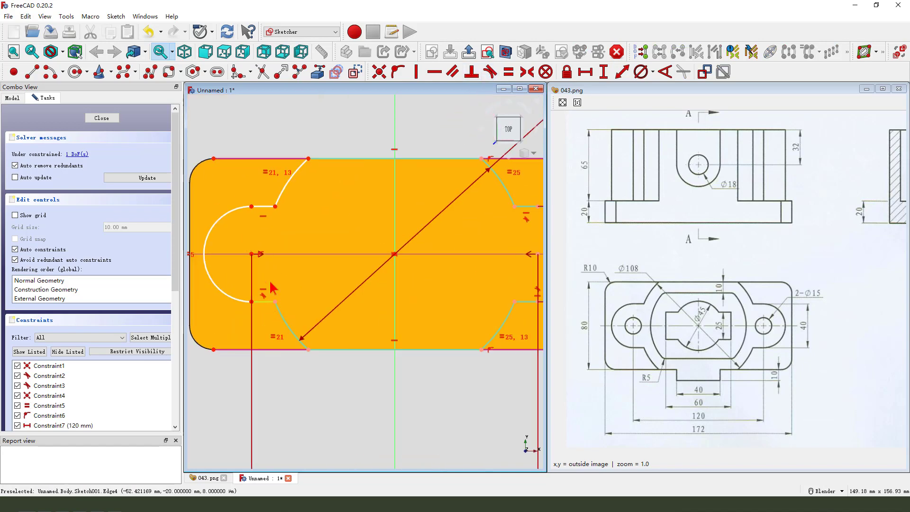
click(228, 213)
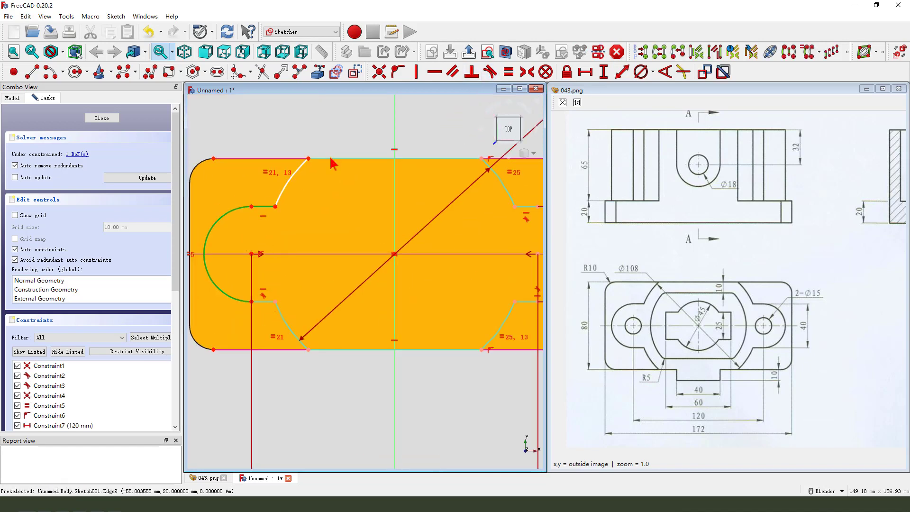
click(491, 72)
key(v)
key(f)
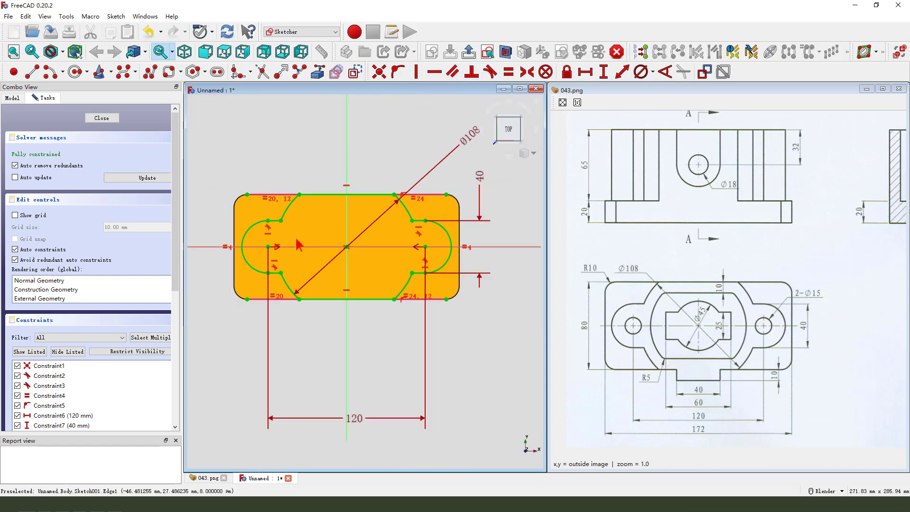
Step: Move the diameter, 40 mm and 120 mm dimensions closer to the profile and leave the sketch
drag(462, 152, 485, 189)
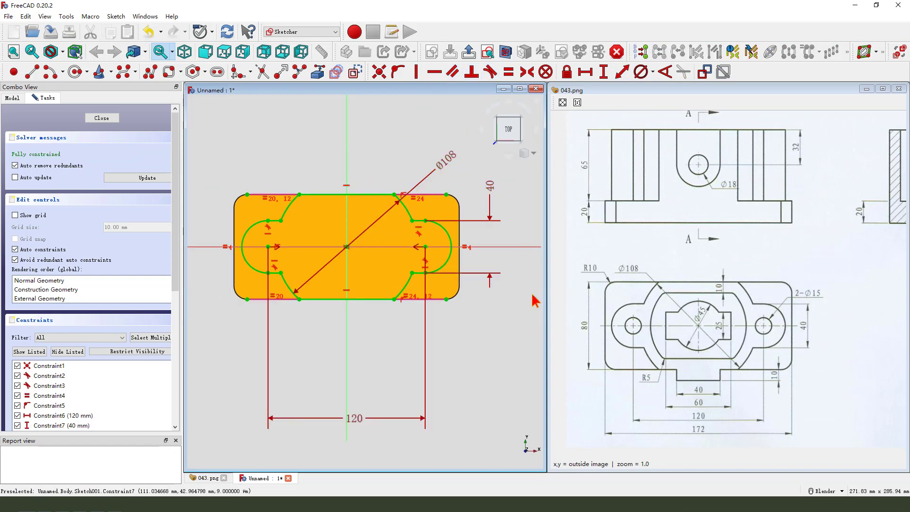
drag(363, 420, 370, 357)
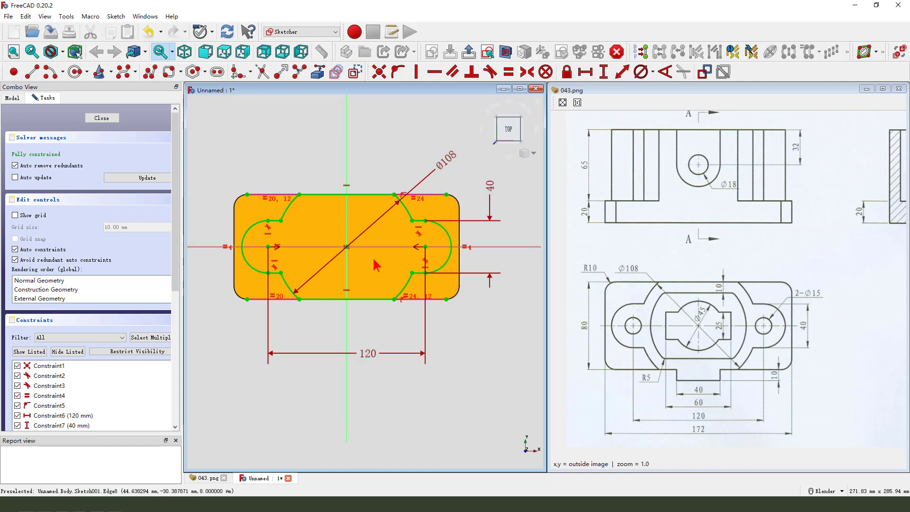
click(469, 52)
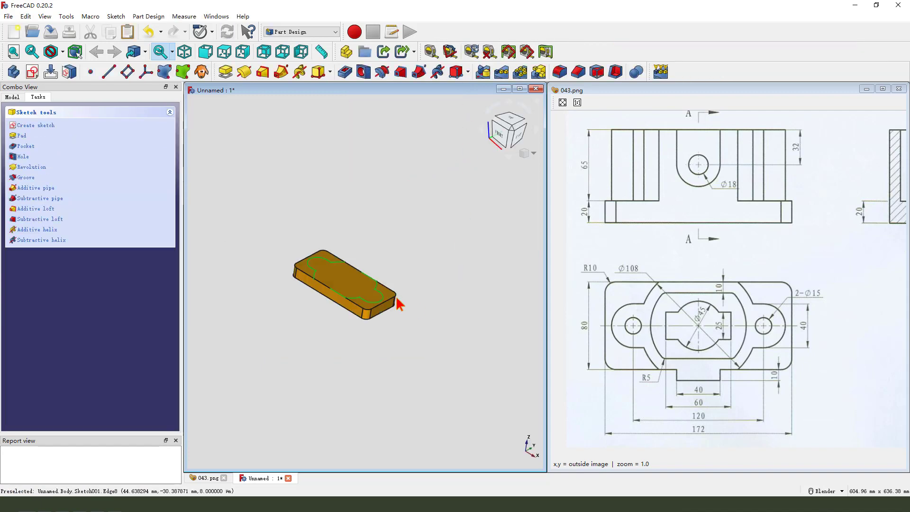
Step: Pad the upper body profile by 65 mm from the base plate
mouse_move(594, 124)
mouse_down()
mouse_move(580, 142)
mouse_move(584, 151)
mouse_up()
key(Escape)
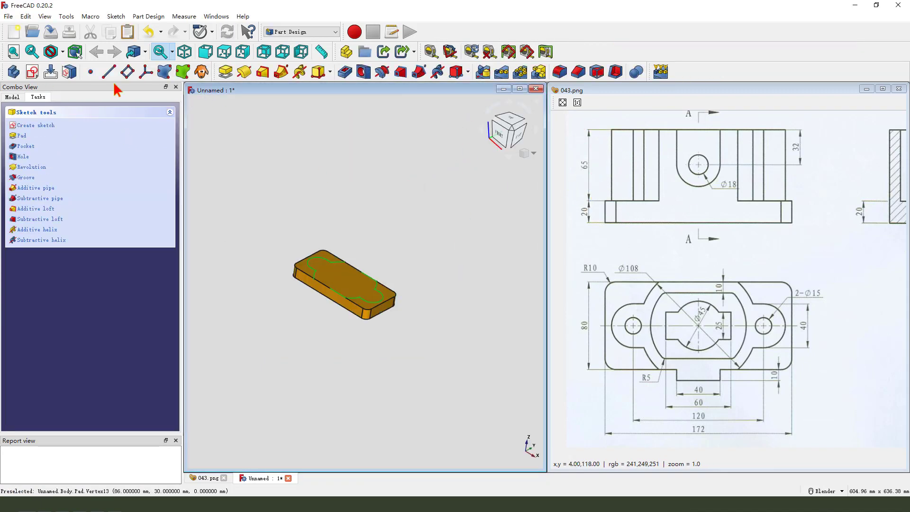
click(226, 71)
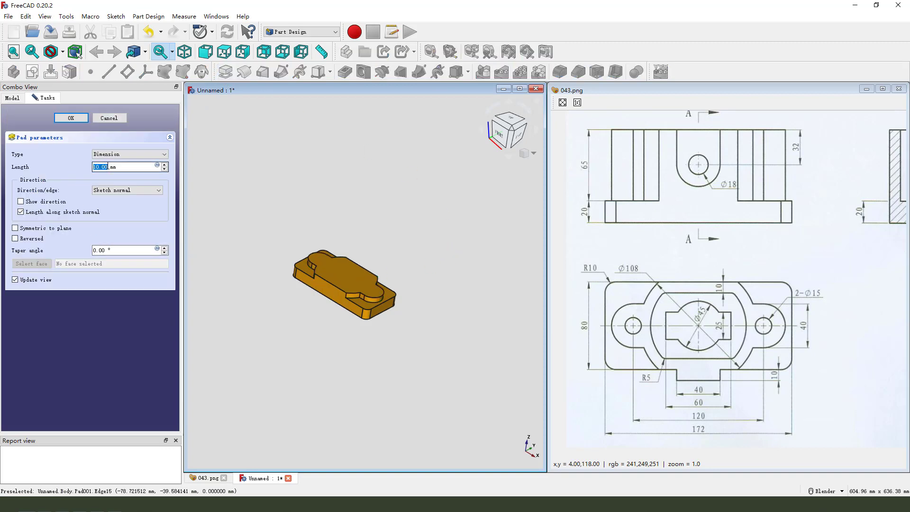
text(65)
key(Return)
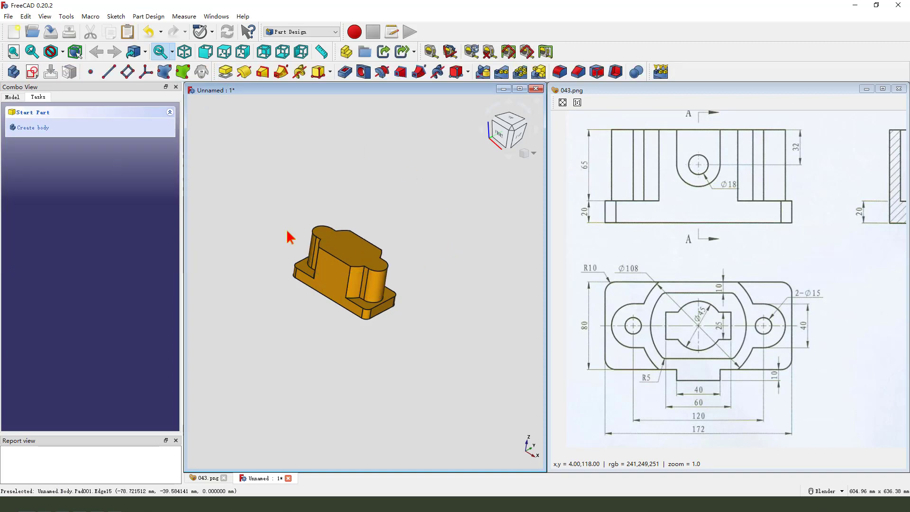
Step: Examine the inner cavity outline and its wall thickness dimension in the drawing's plan view
middle_drag(384, 235, 398, 289)
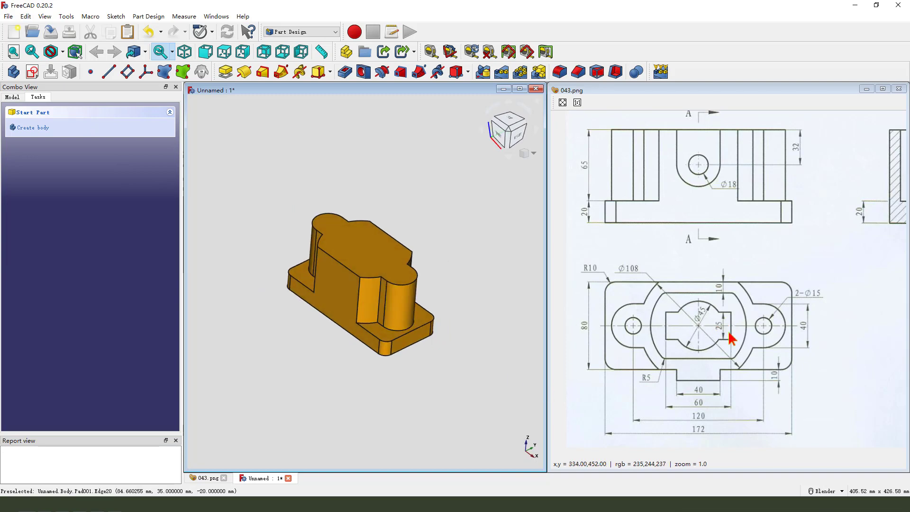
click(804, 262)
mouse_move(804, 261)
mouse_down()
mouse_move(695, 270)
mouse_move(797, 266)
mouse_move(771, 269)
mouse_up()
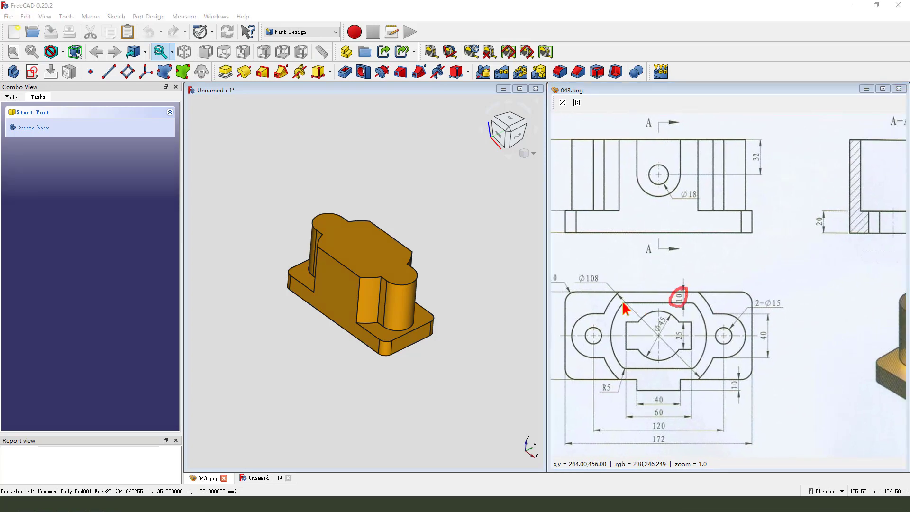
drag(701, 370, 620, 373)
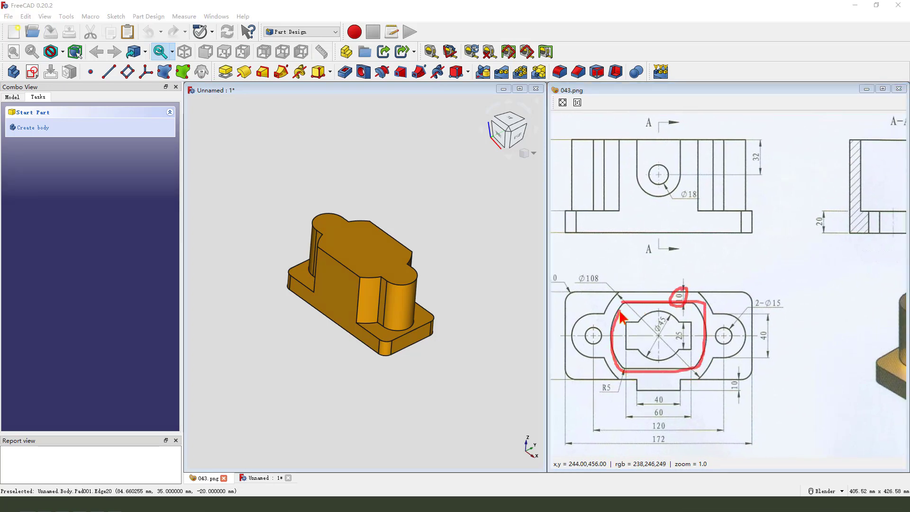
drag(681, 295, 679, 306)
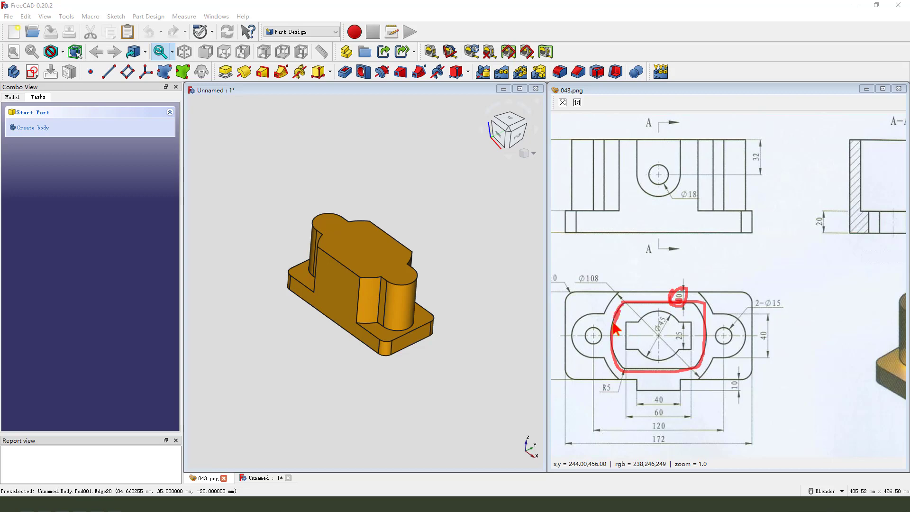
key(Escape)
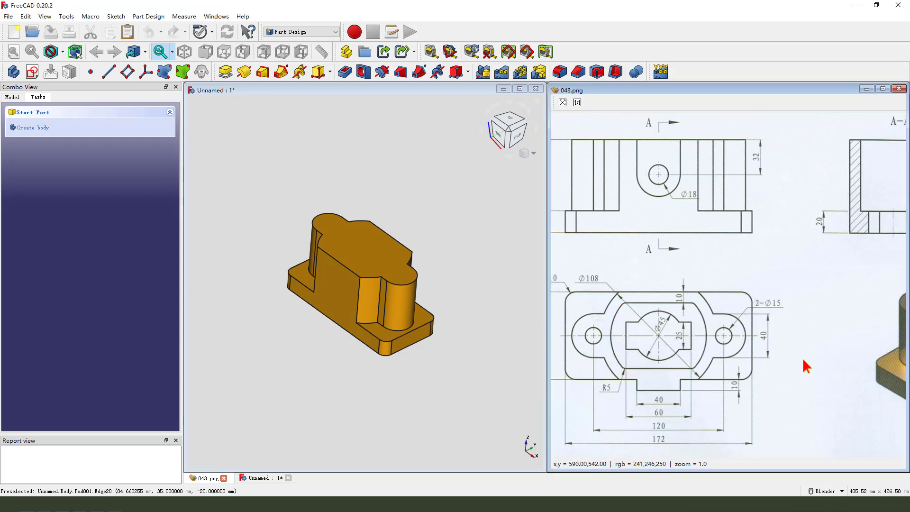
mouse_move(399, 299)
middle_down()
mouse_move(412, 294)
mouse_move(398, 306)
middle_up()
Step: Create a new sketch on the XY plane
click(38, 71)
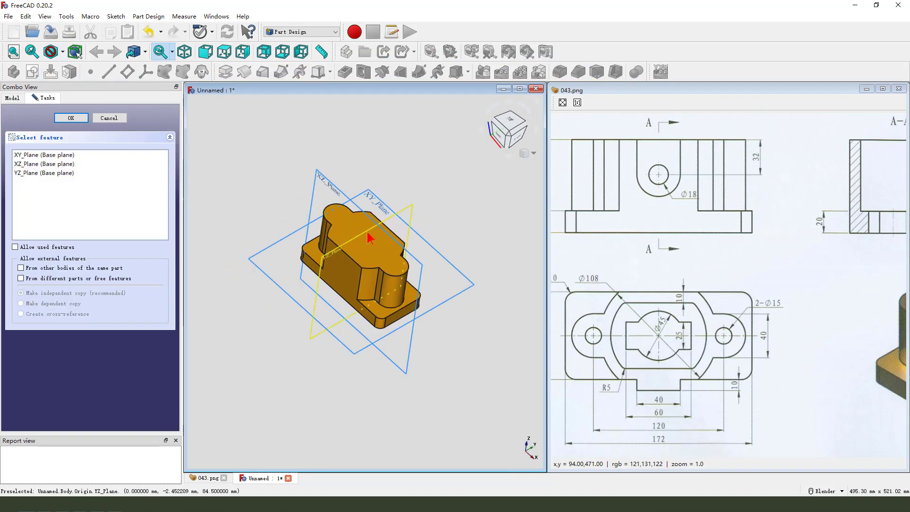
click(378, 199)
scroll(352, 283, up, 5)
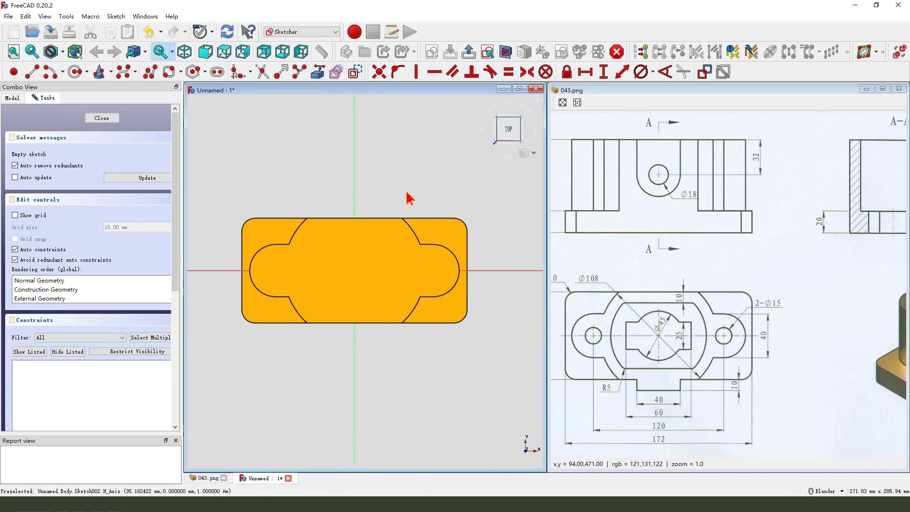
Step: Link the upper body's two long straight edges and its upper-right arc into the sketch as external geometry
click(319, 72)
click(376, 219)
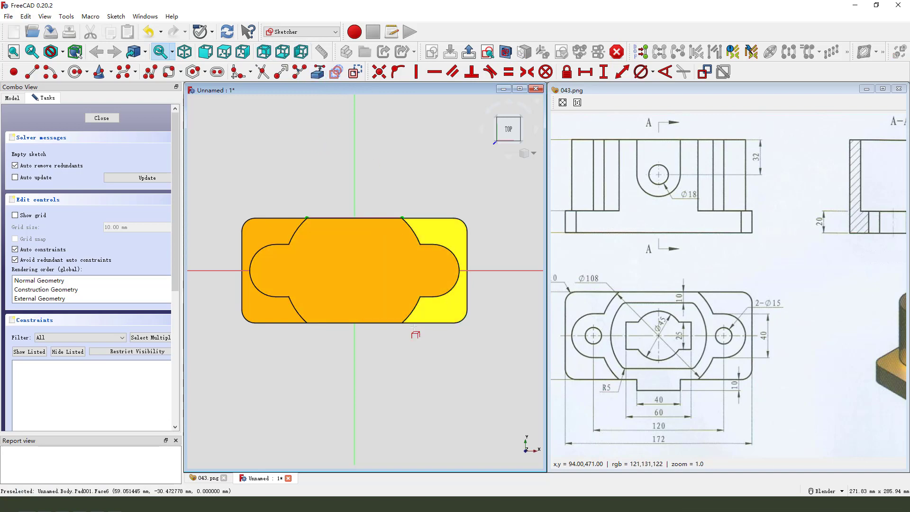
click(388, 324)
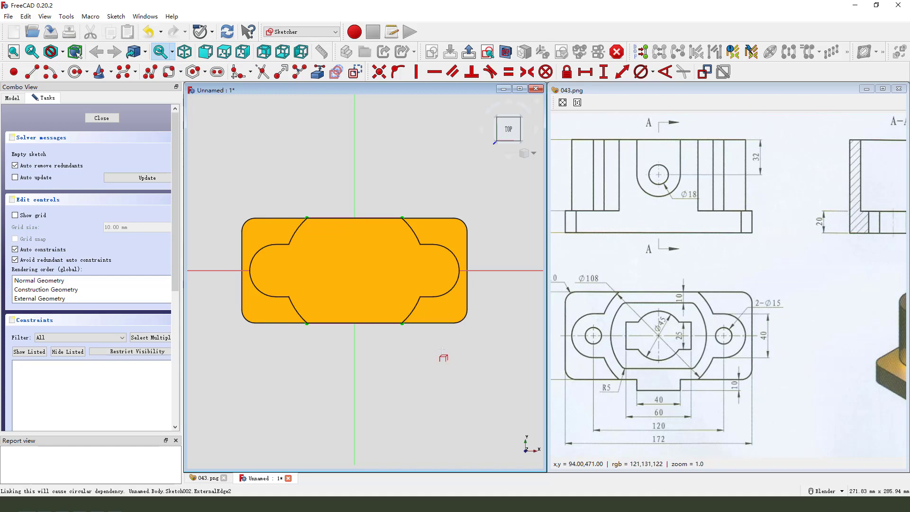
click(416, 234)
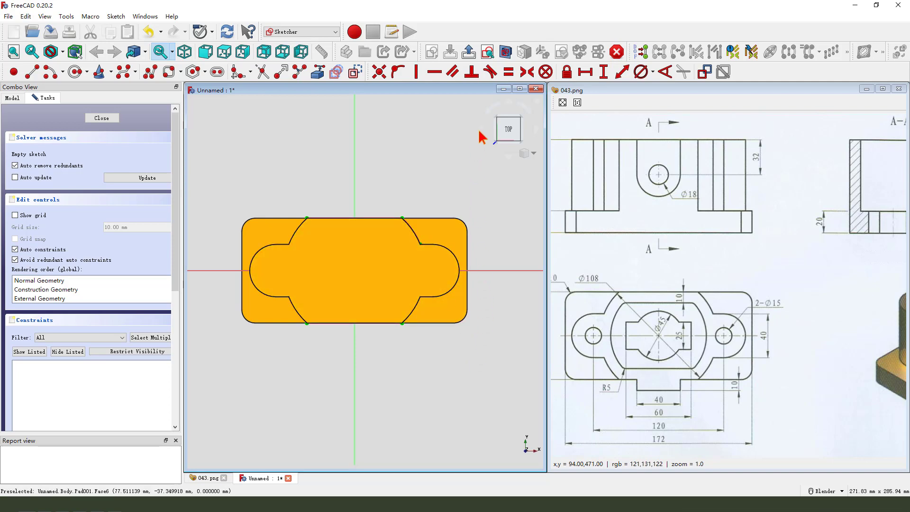
Step: Hide the Pad001 solid to expose the new sketch's linked edges
click(12, 97)
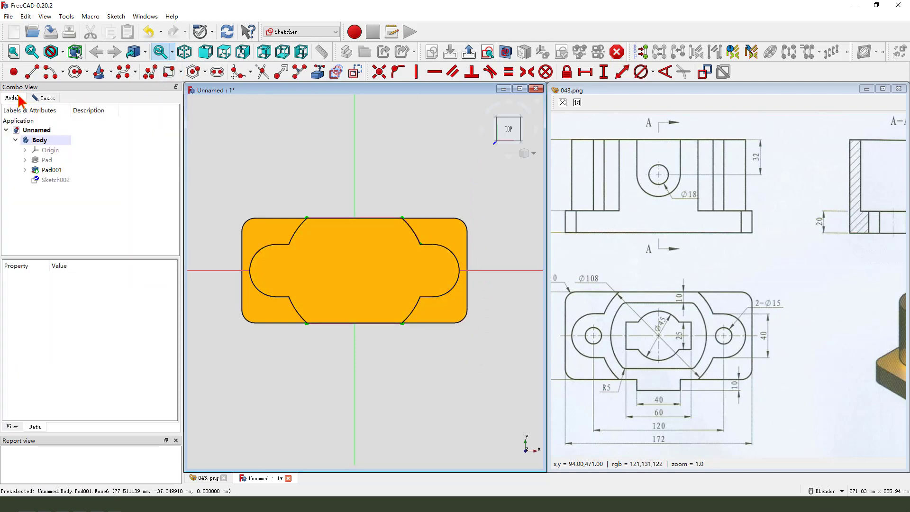
click(56, 172)
key(space)
scroll(338, 301, up, 1)
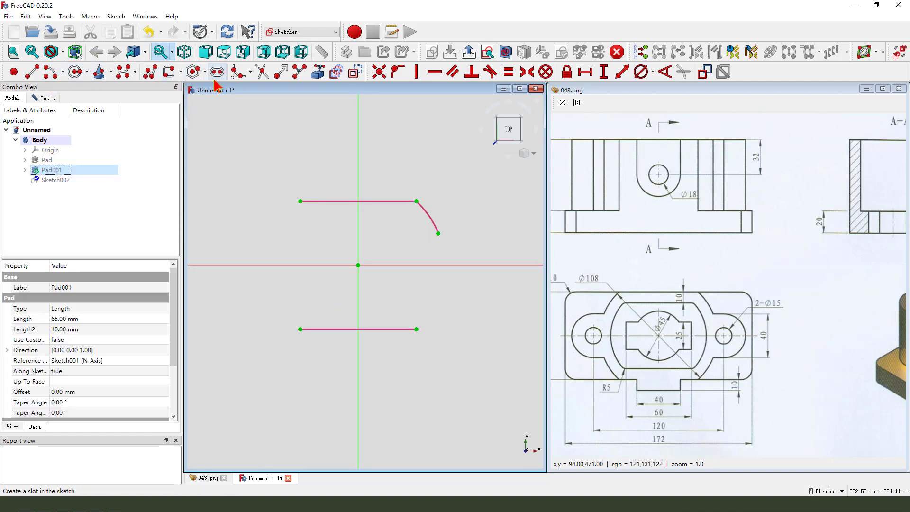
Step: Draw two horizontal lines for the cavity, one just inside each linked long edge
click(32, 71)
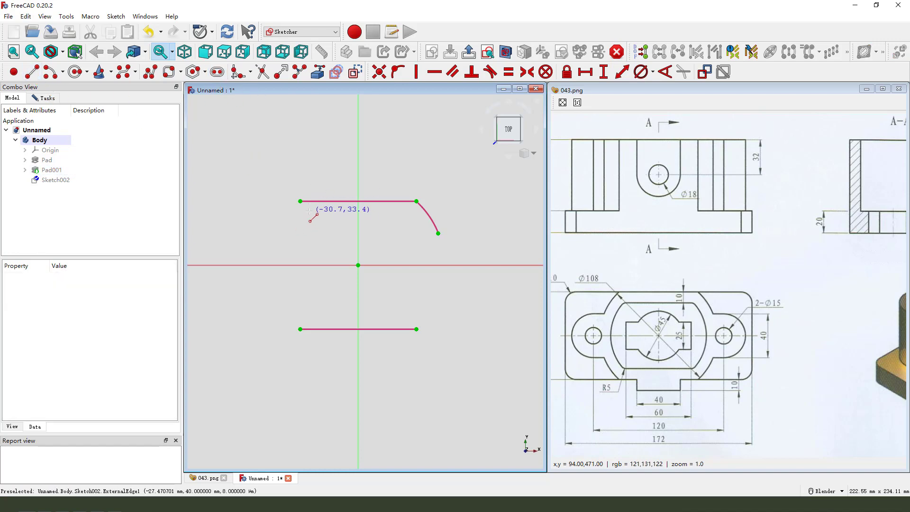
click(309, 212)
click(314, 315)
click(402, 315)
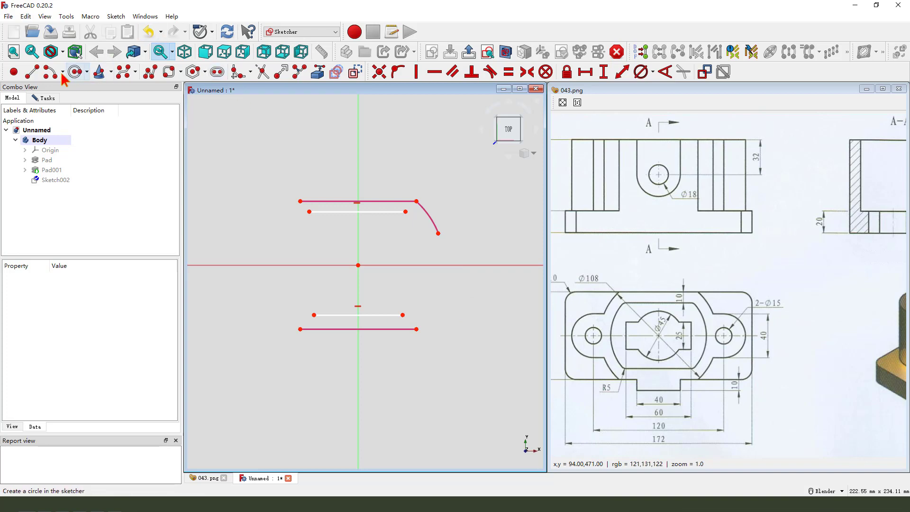
Step: Draw left and right arcs centred on the origin, about 45 mm in radius, starting at the upper cavity line's endpoints
click(48, 72)
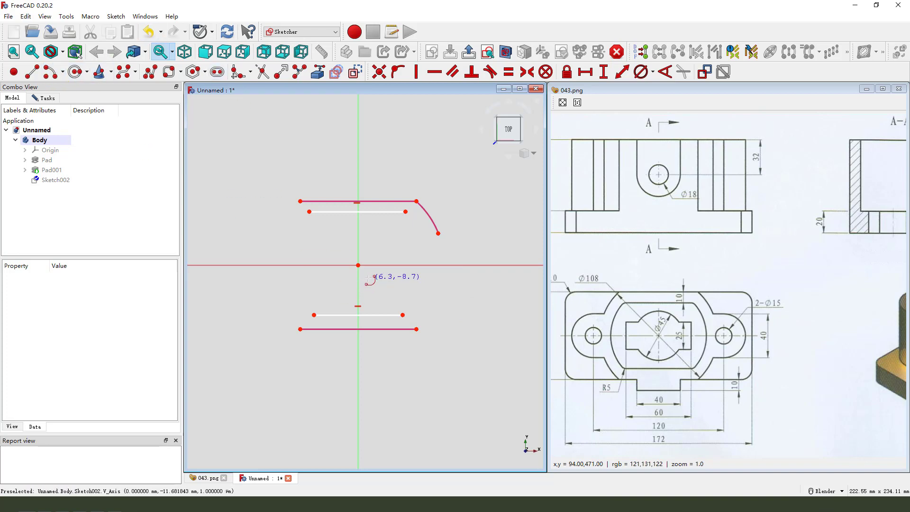
click(359, 266)
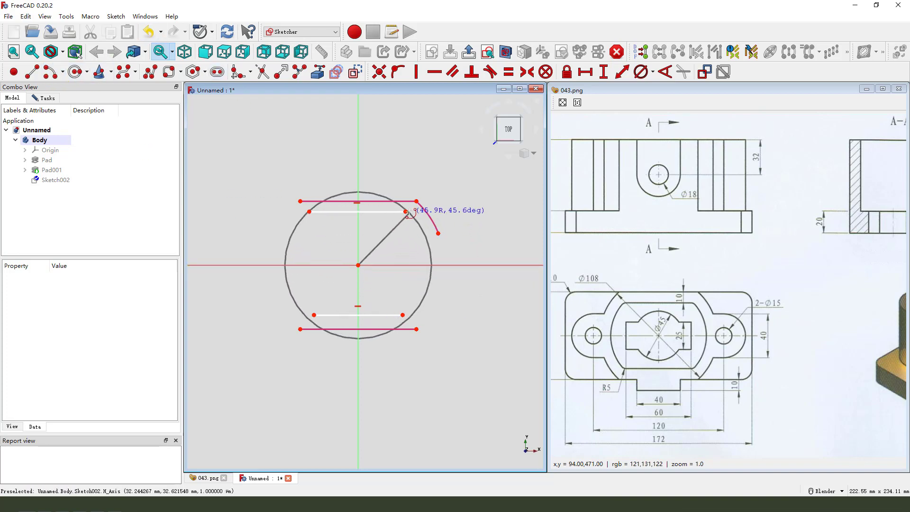
click(405, 212)
click(419, 311)
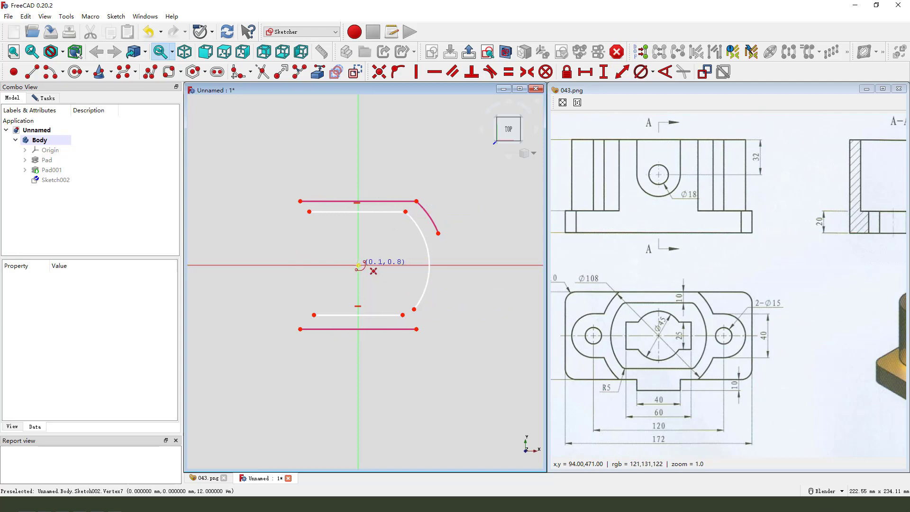
click(358, 265)
click(309, 212)
click(305, 300)
scroll(400, 320, up, 1)
key(Escape)
Step: Make the lower ends of both arcs coincident with the corresponding endpoints of the lower cavity line
drag(387, 293, 435, 325)
click(380, 71)
drag(260, 297, 317, 335)
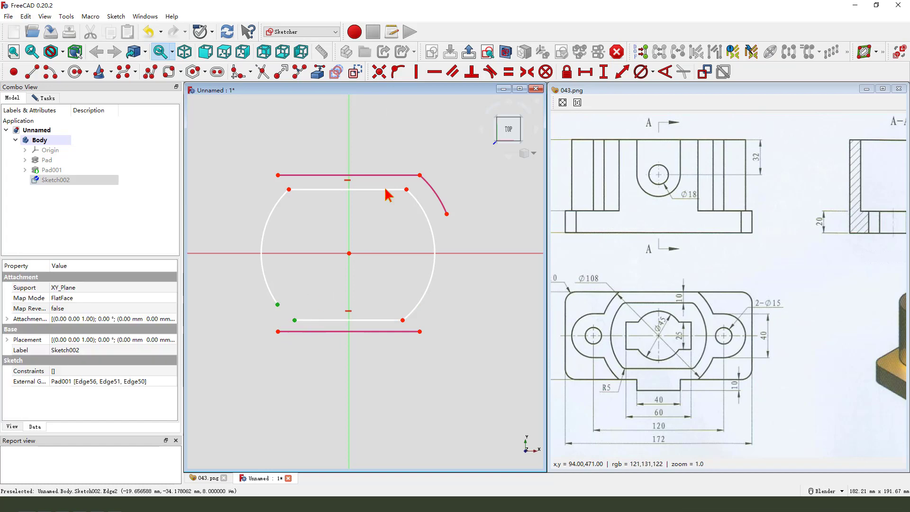
click(397, 74)
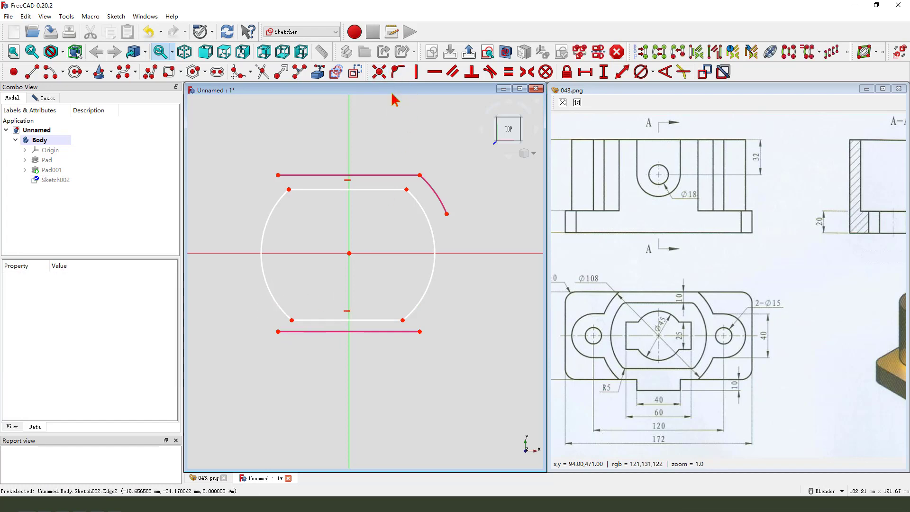
click(406, 190)
click(404, 321)
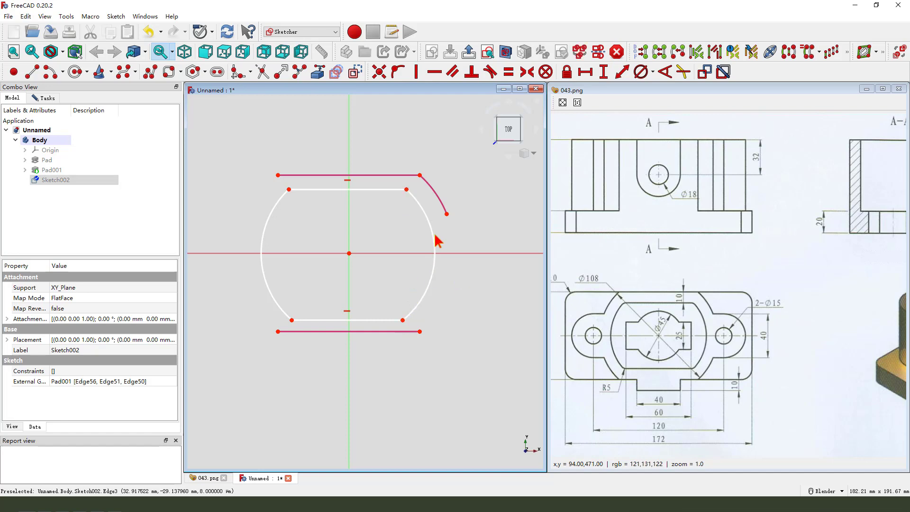
click(413, 204)
Step: Constrain the vertical distance between the upper cavity line and the linked upper edge to 7 mm and move the dimension clear above the outline
click(407, 190)
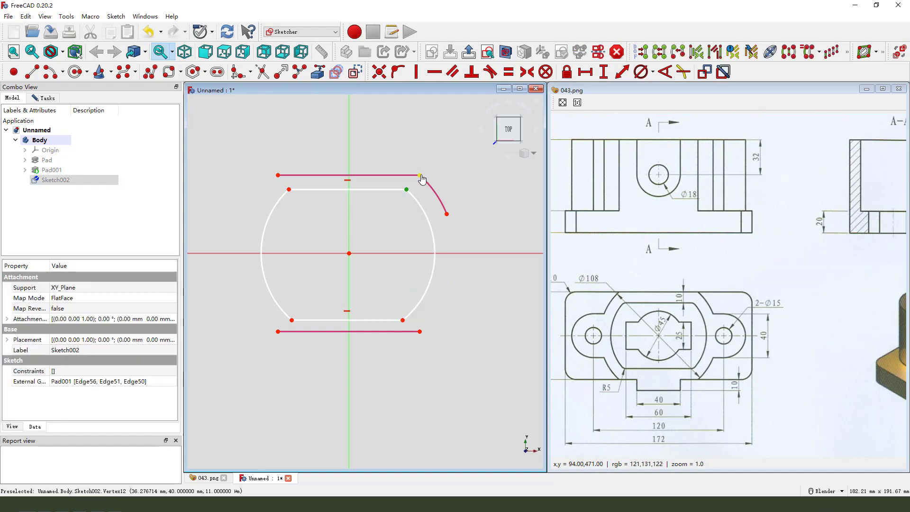
click(420, 176)
click(604, 72)
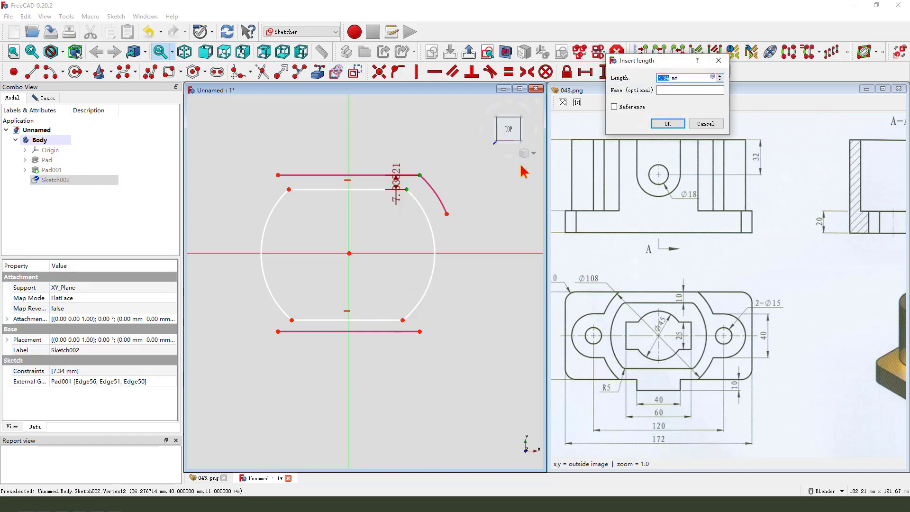
key(Return)
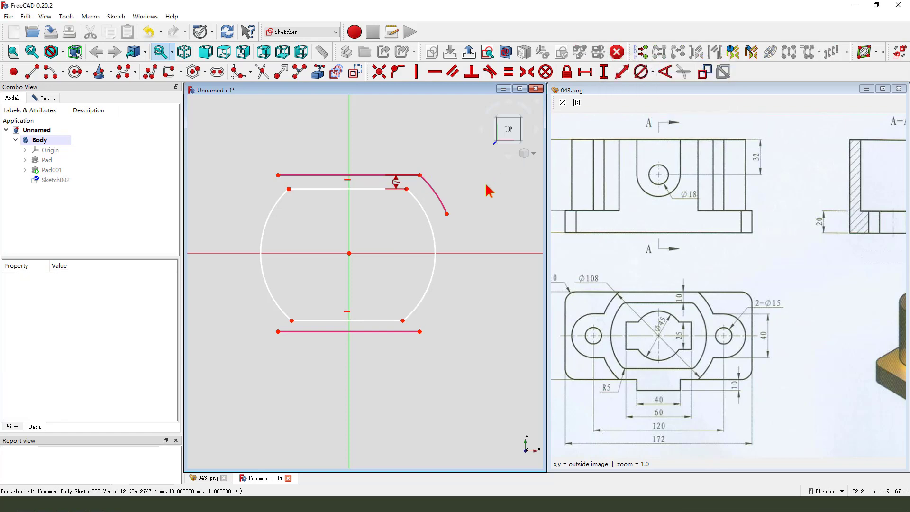
drag(406, 169, 409, 148)
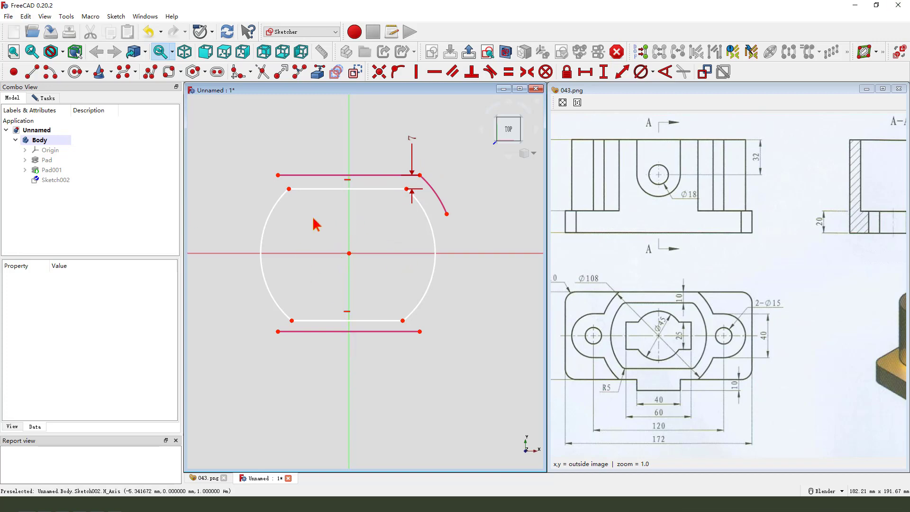
Step: Make the upper cavity line's two endpoints symmetric about the vertical axis
scroll(315, 224, up, 1)
drag(284, 182, 278, 185)
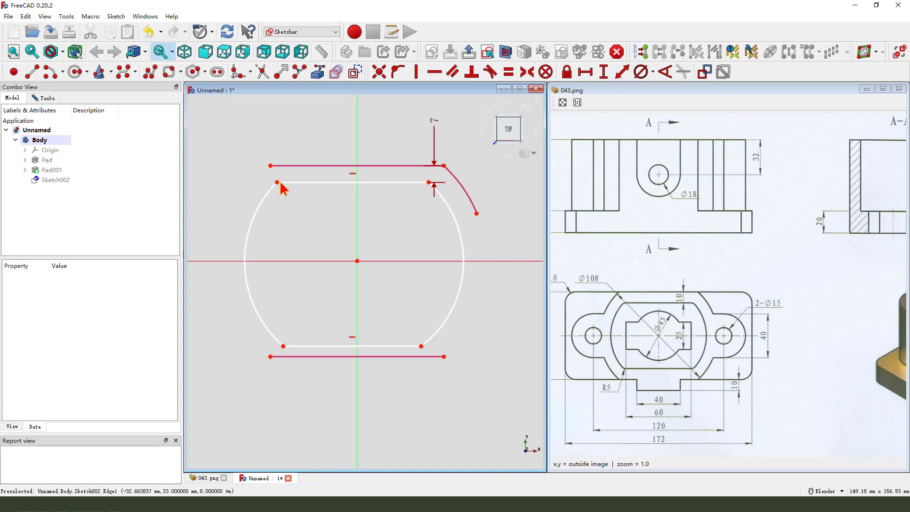
click(278, 182)
click(429, 182)
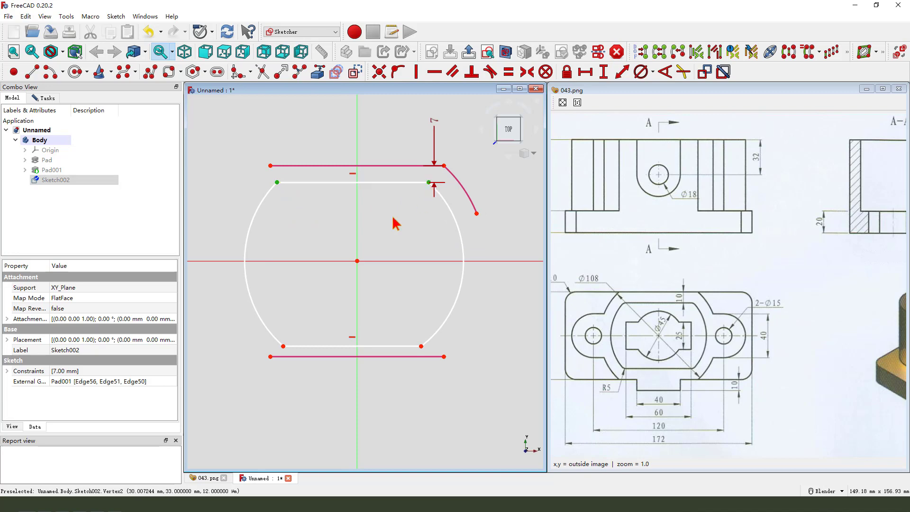
click(358, 225)
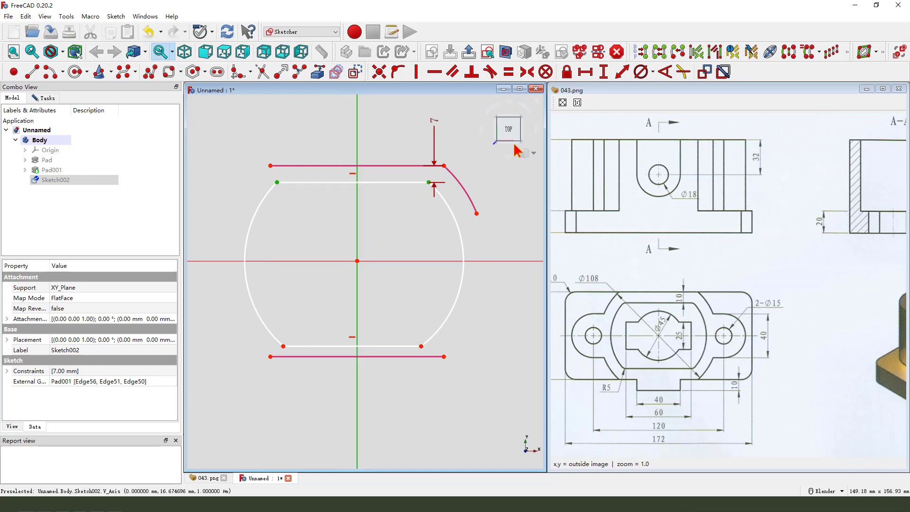
click(526, 73)
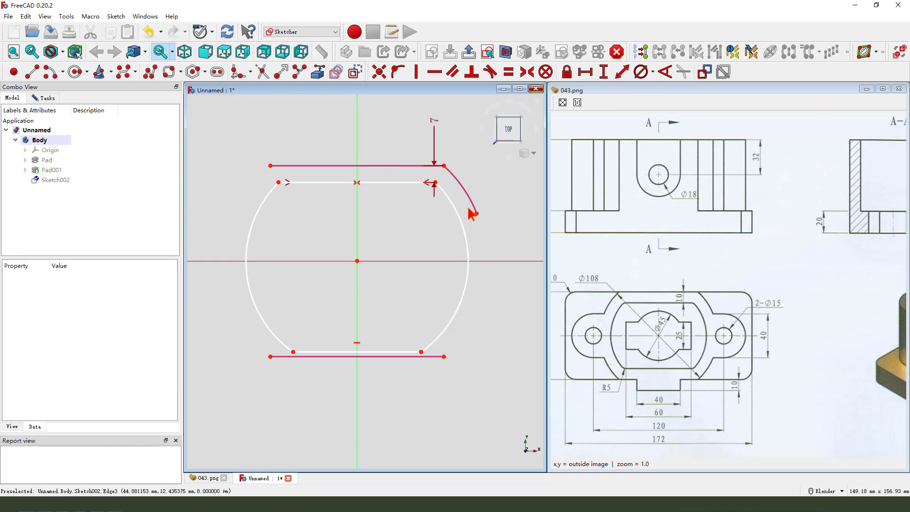
Step: Draw a short line about 8 mm long from the cavity's upper-right corner outward to the linked arc
scroll(448, 171, up, 2)
scroll(454, 200, down, 2)
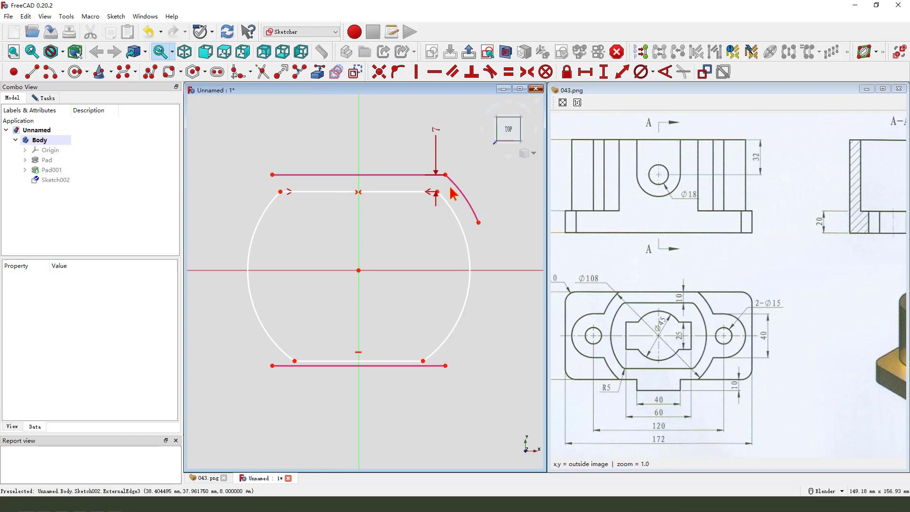
scroll(444, 192, up, 1)
scroll(441, 166, up, 2)
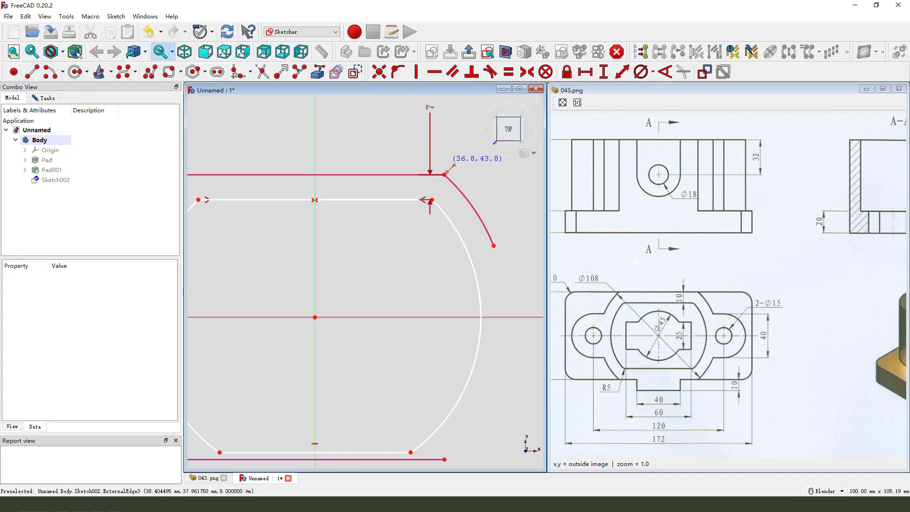
click(429, 208)
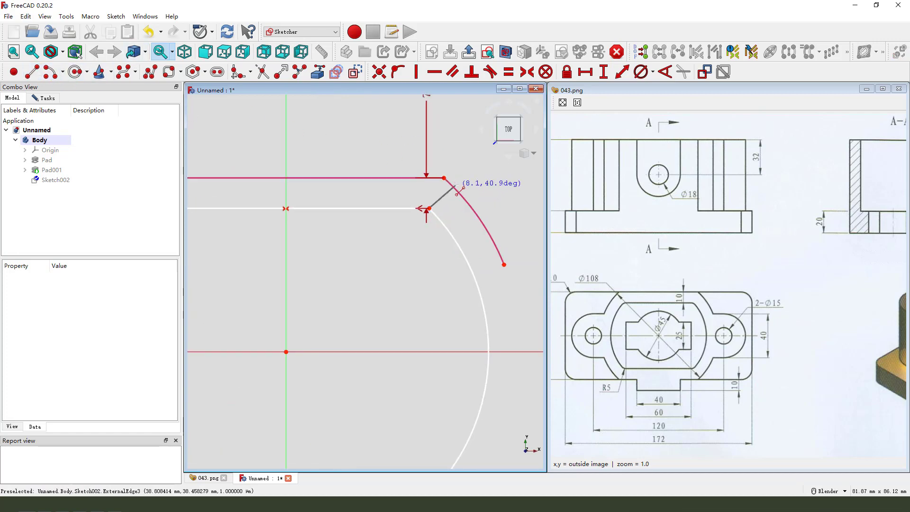
click(454, 187)
scroll(457, 194, up, 2)
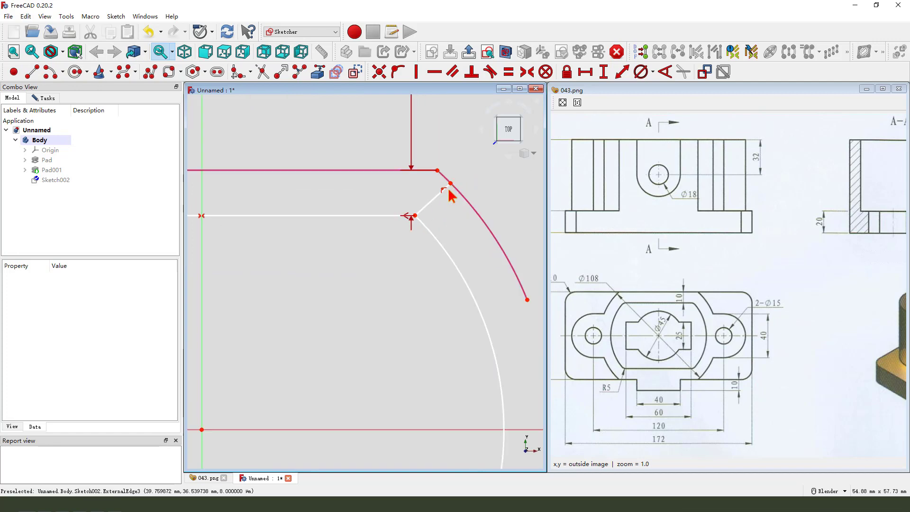
Step: Constrain the short corner line perpendicular to the linked arc
click(435, 202)
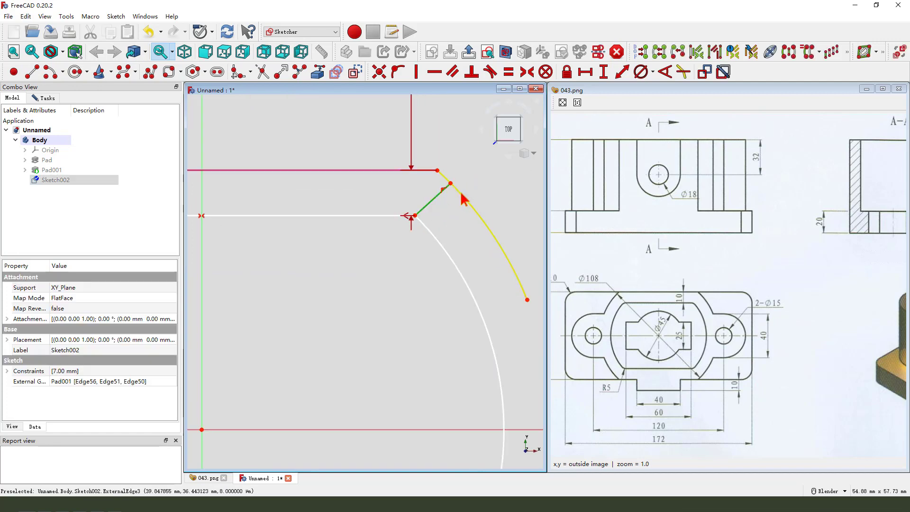
click(464, 199)
click(471, 72)
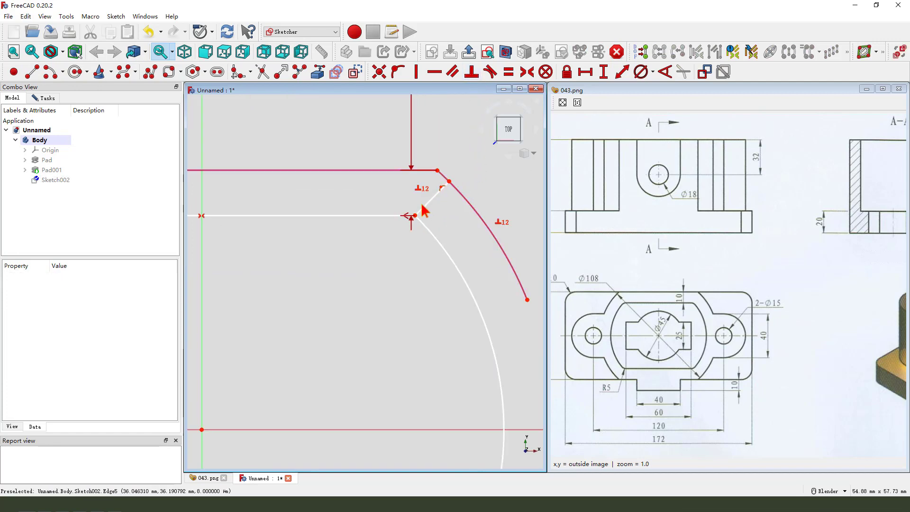
Step: Convert the short corner line to construction geometry and set its length to 7 mm
click(429, 210)
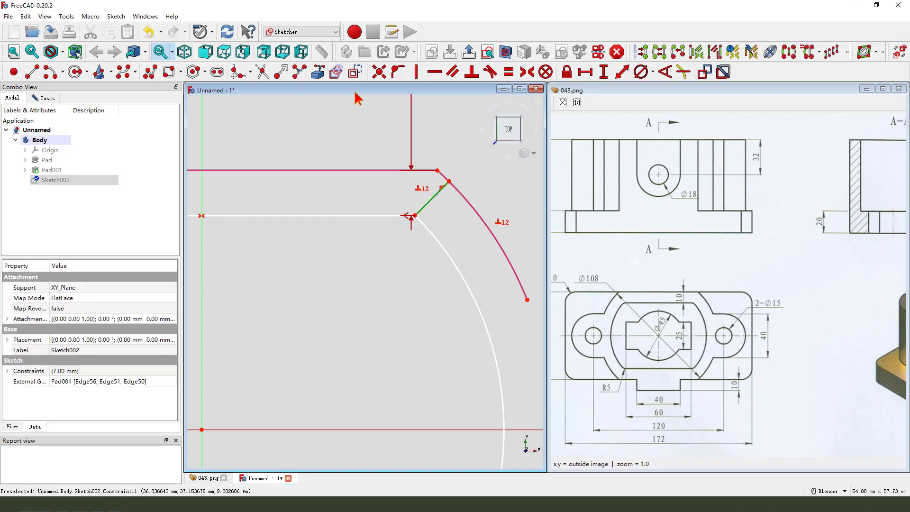
click(355, 72)
scroll(459, 164, down, 2)
click(441, 186)
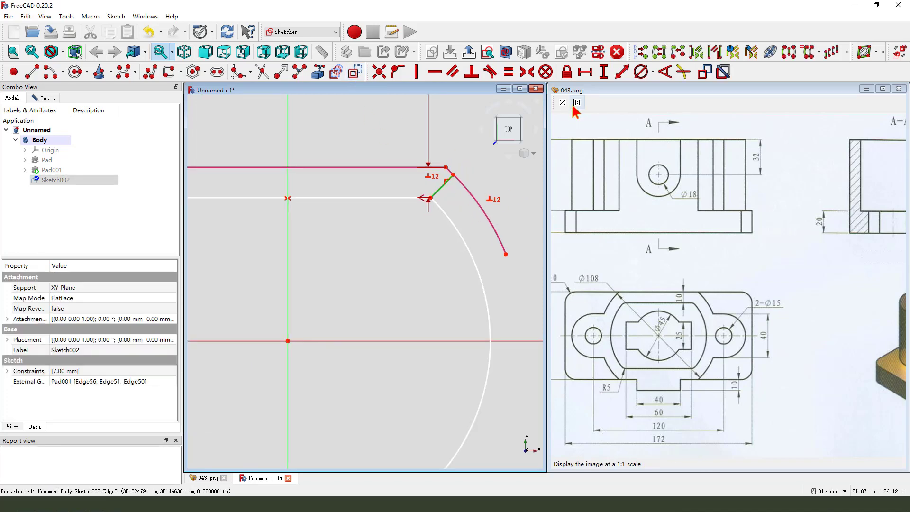
click(622, 72)
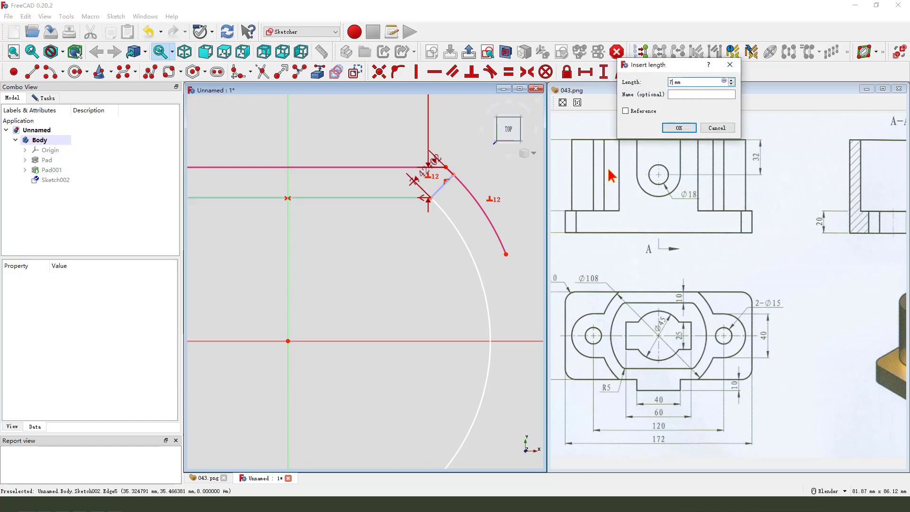
key(Return)
Step: Try to make the left arc's upper and lower endpoints symmetric about the horizontal axis
scroll(446, 223, down, 4)
scroll(286, 230, up, 1)
shift+middle_drag(290, 234, 295, 238)
scroll(466, 399, up, 1)
scroll(392, 341, down, 1)
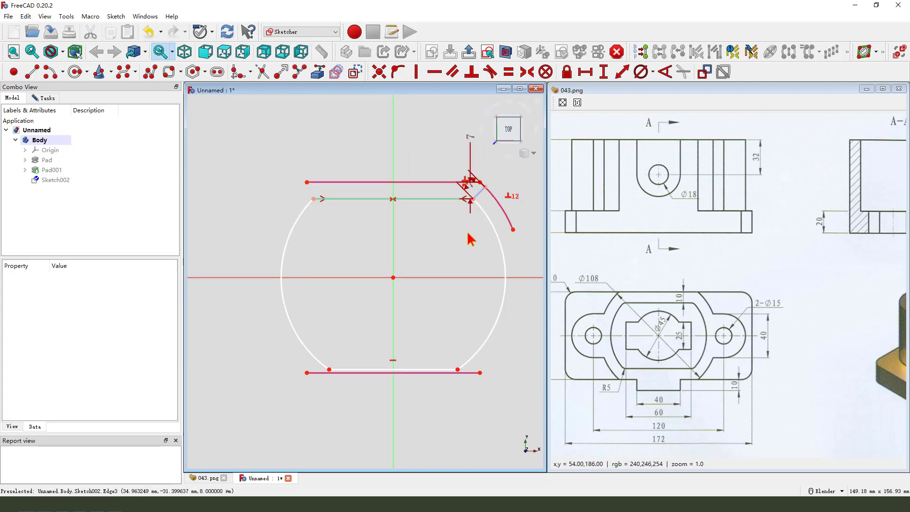
click(314, 199)
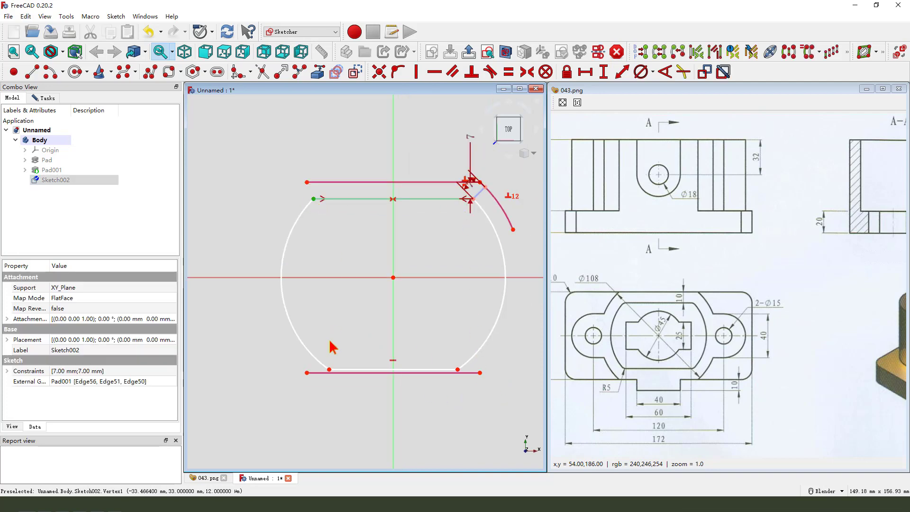
click(330, 372)
click(342, 278)
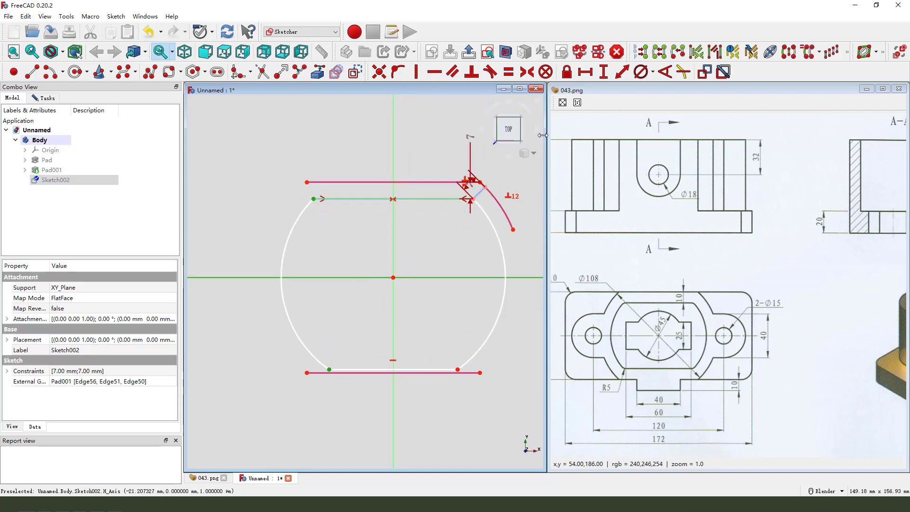
click(528, 74)
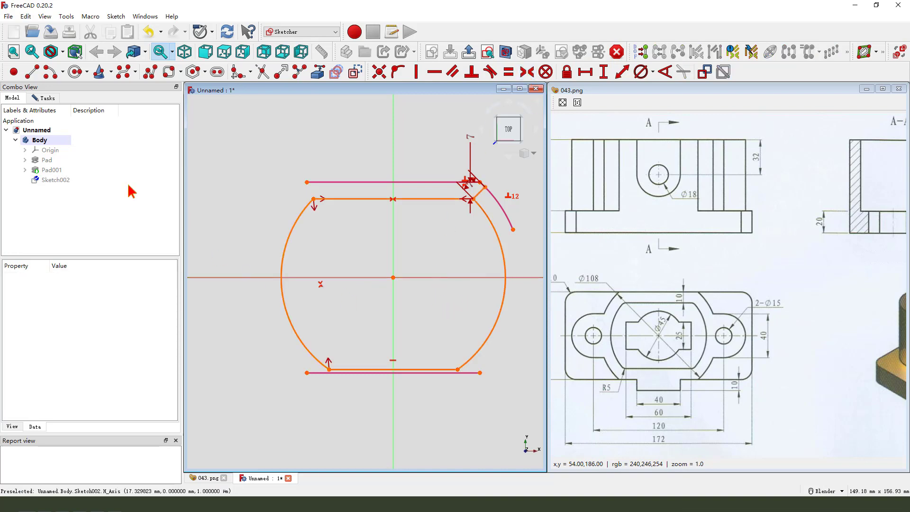
Step: Inspect the sketch's conflicting constraints and delete the left arc's symmetry constraint about the horizontal axis
click(48, 98)
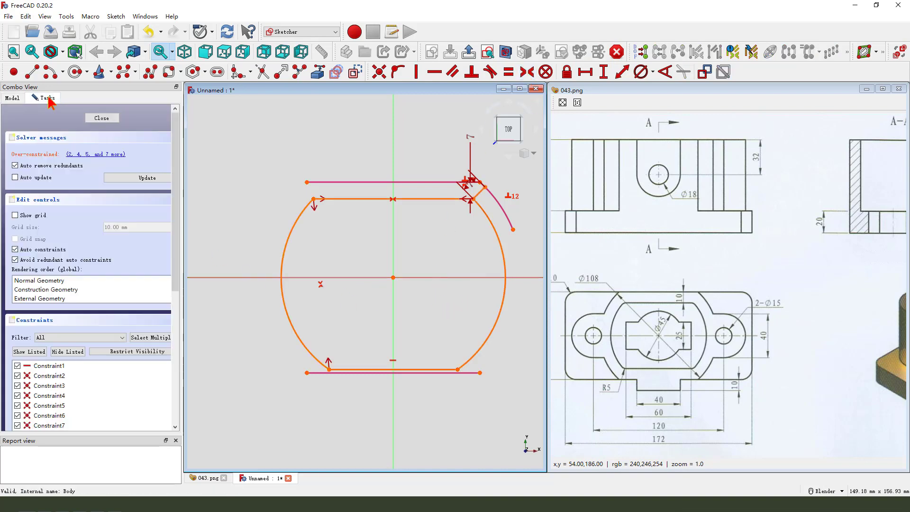
click(109, 158)
scroll(89, 398, down, 2)
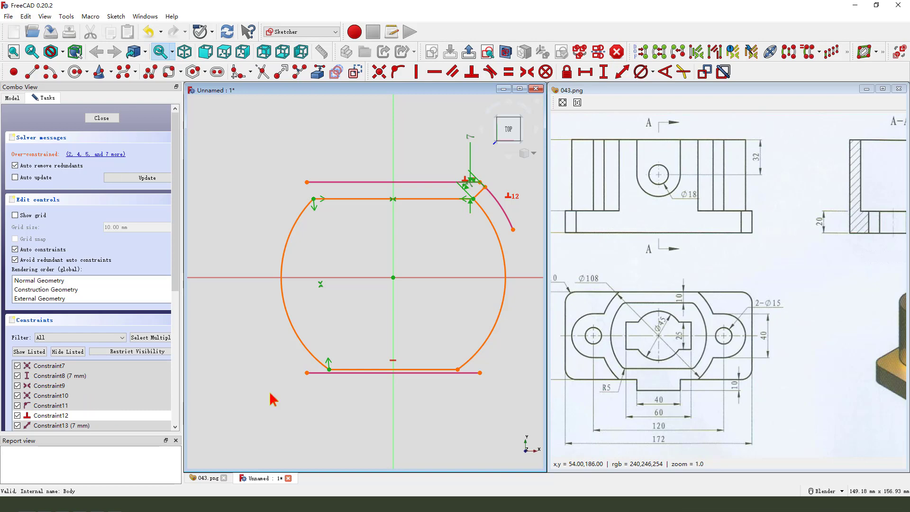
click(347, 320)
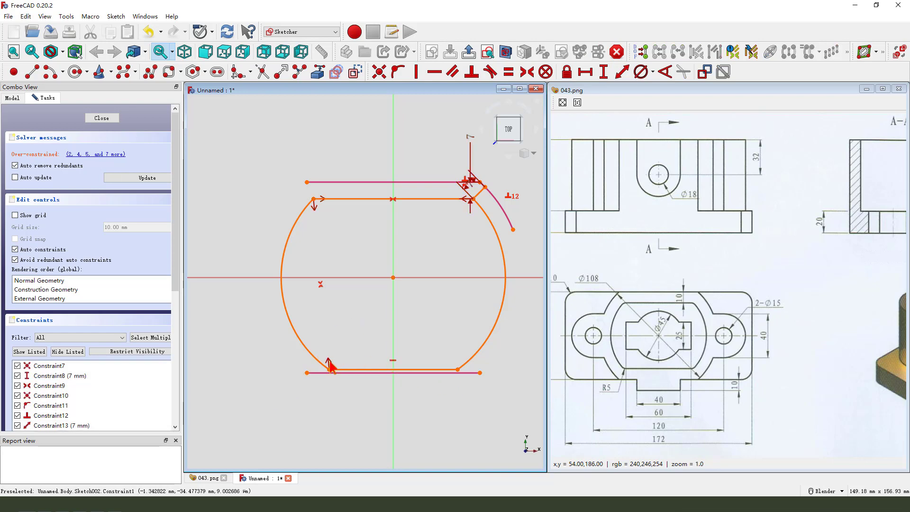
click(321, 286)
key(Delete)
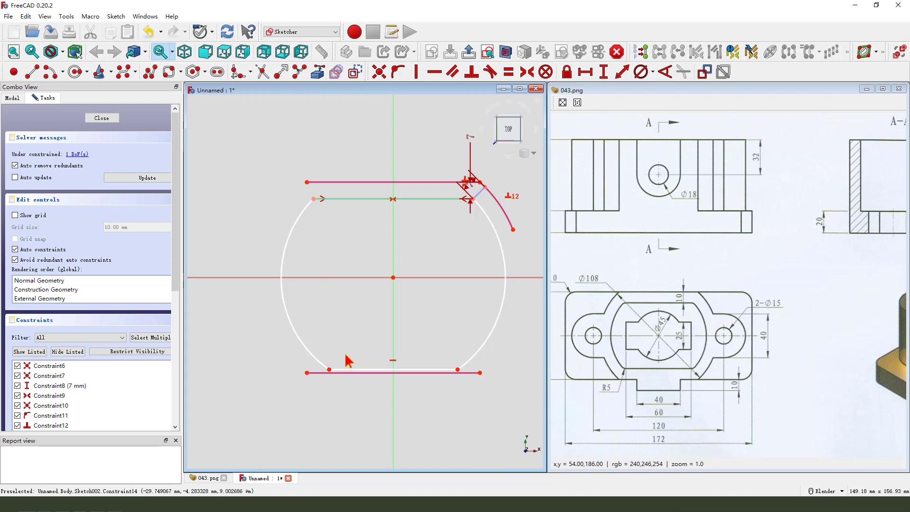
Step: Try to constrain the cavity outline's left and right arcs to be equal
drag(333, 347, 350, 323)
scroll(525, 354, up, 1)
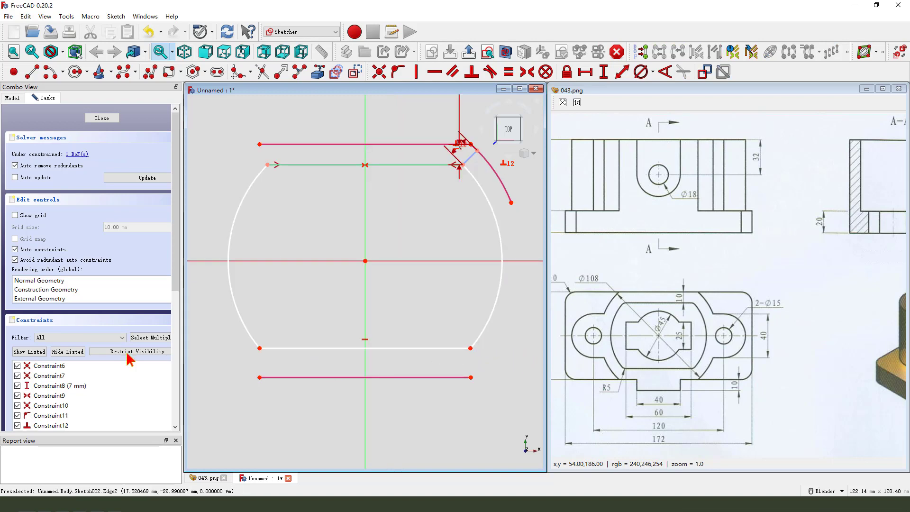
scroll(407, 337, down, 2)
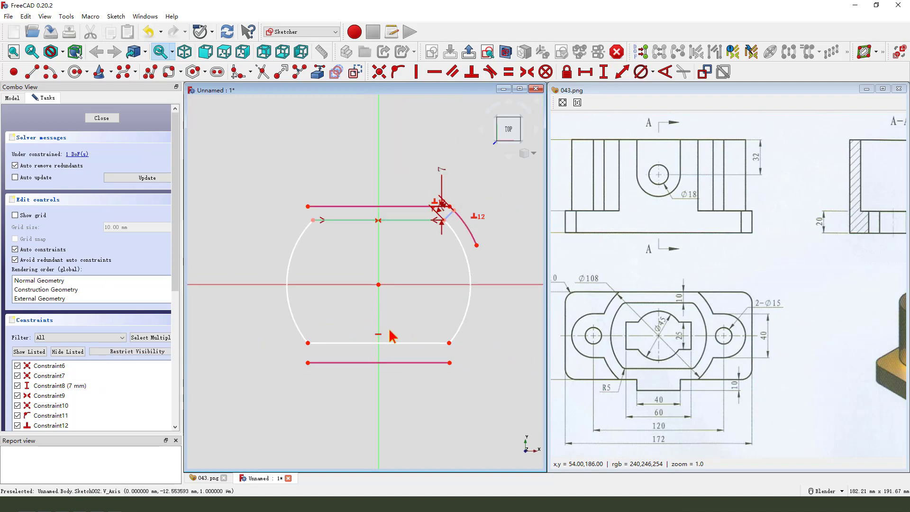
click(299, 249)
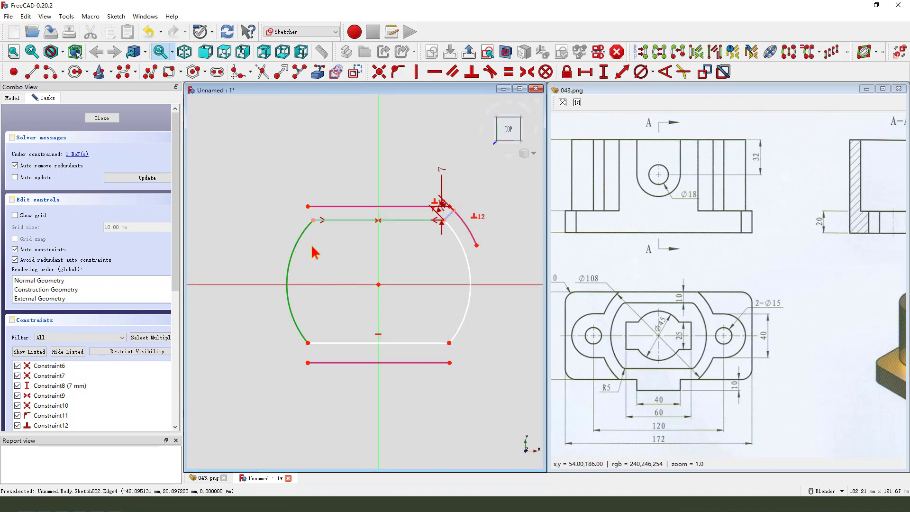
click(461, 252)
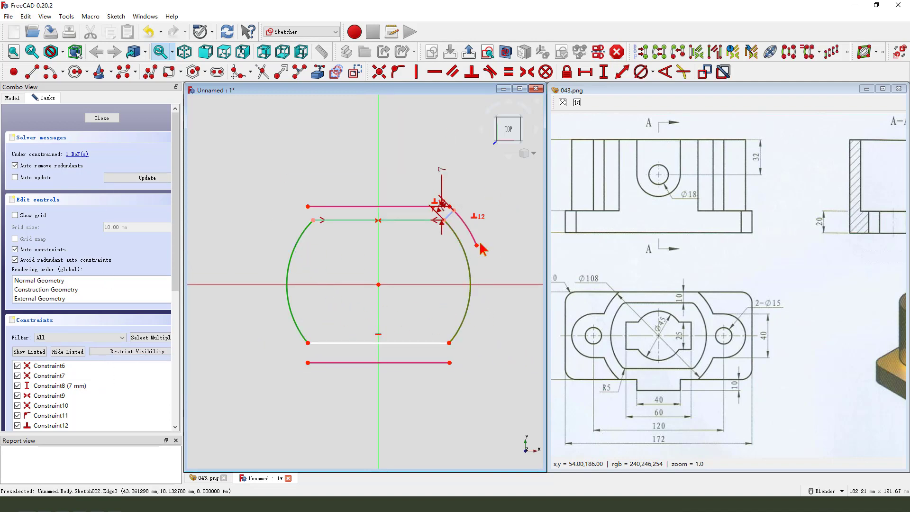
click(511, 73)
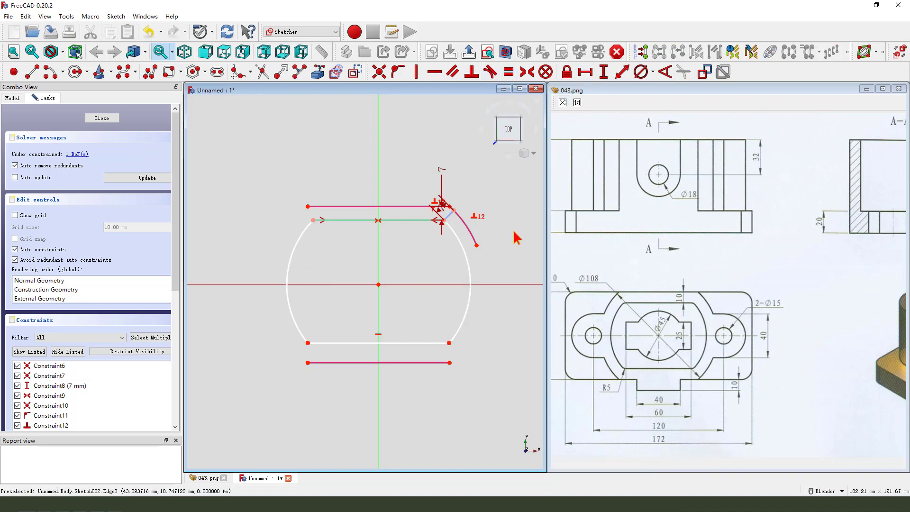
Step: Constrain the cavity outline's upper and lower horizontal lines to equal length and finish the sketch
click(437, 343)
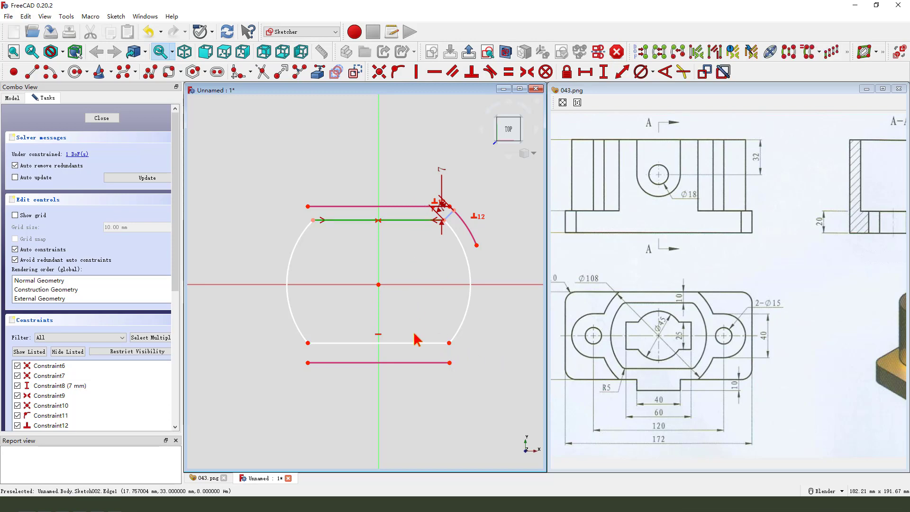
click(509, 72)
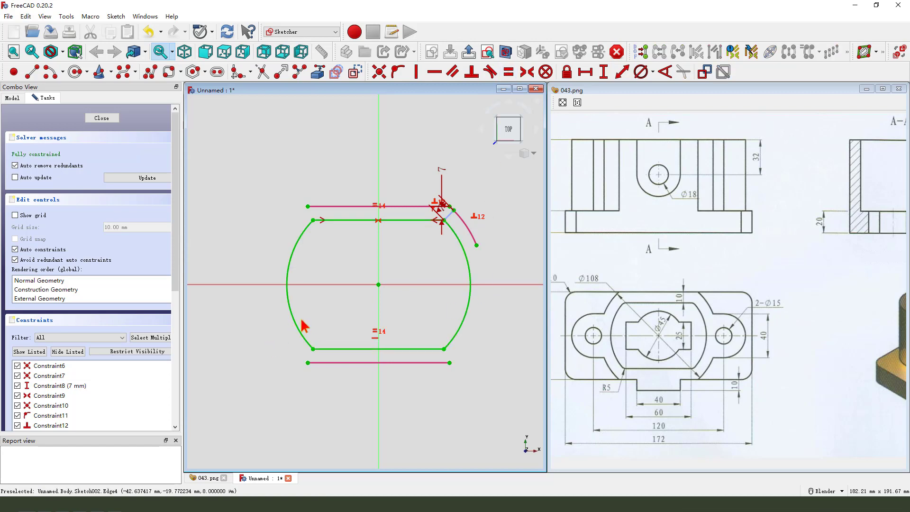
click(469, 52)
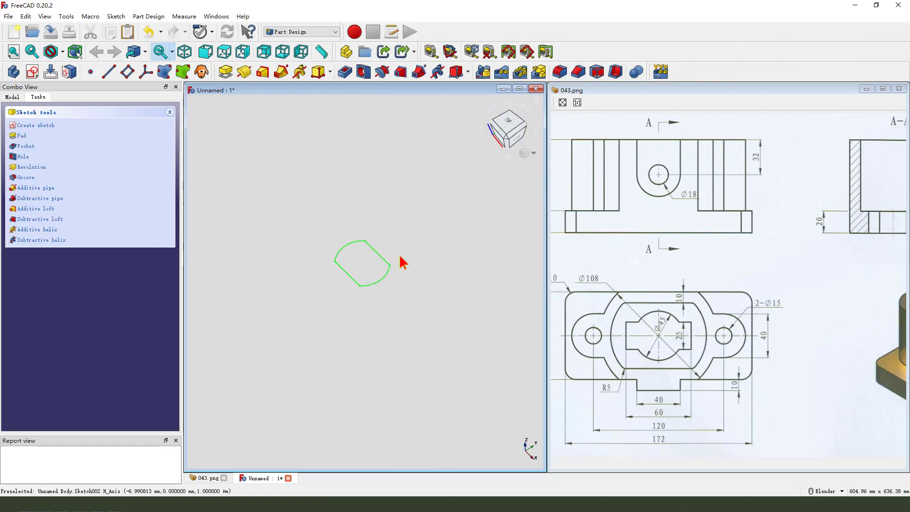
Step: Pocket the cavity outline with type Through all in the reversed direction
click(345, 72)
middle_drag(840, 234, 804, 243)
click(142, 154)
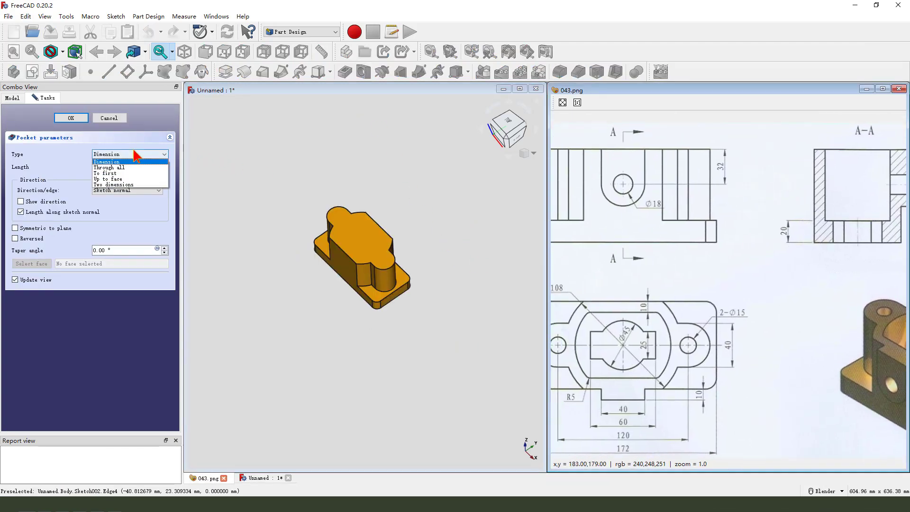
click(128, 161)
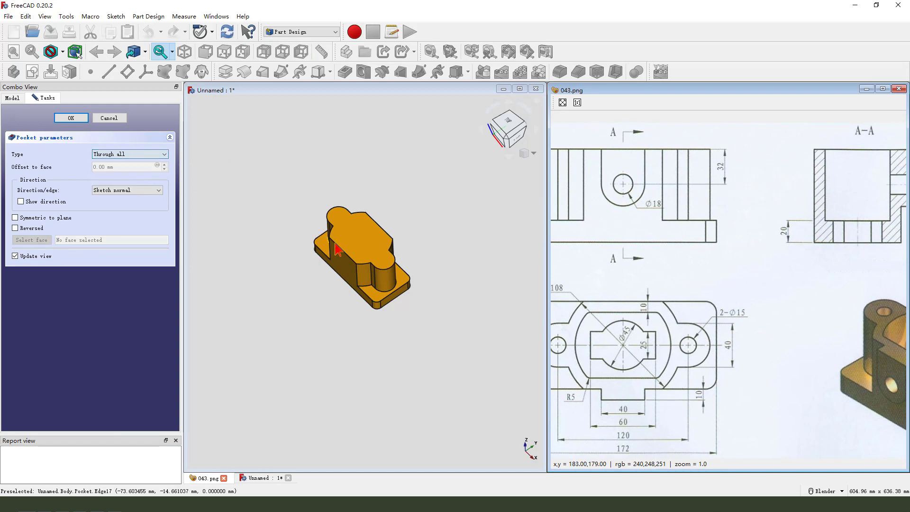
click(15, 228)
scroll(319, 244, up, 3)
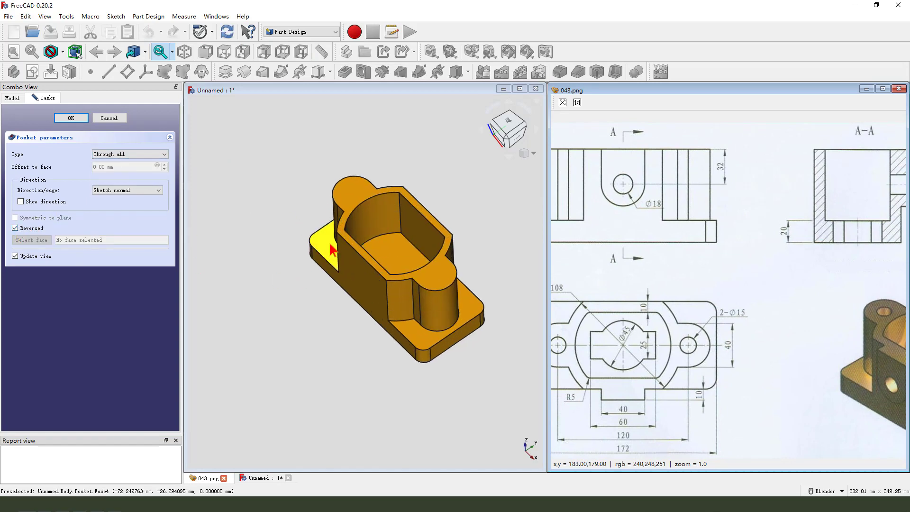
mouse_move(329, 250)
middle_down()
mouse_move(402, 252)
mouse_move(327, 252)
middle_up()
click(71, 118)
Step: Fillet the four vertical corner edges inside the cavity with a 5 mm radius
scroll(367, 237, down, 2)
scroll(464, 210, up, 3)
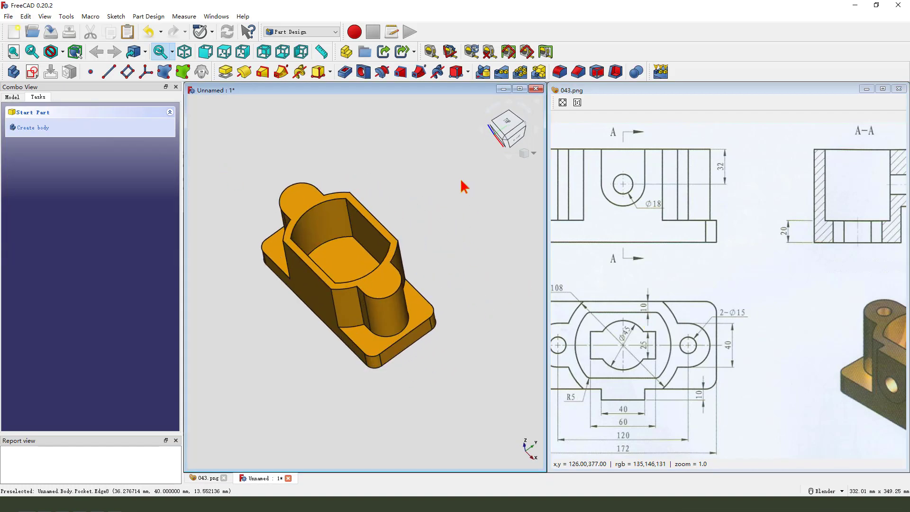
click(325, 225)
scroll(403, 213, down, 2)
middle_drag(369, 241, 332, 256)
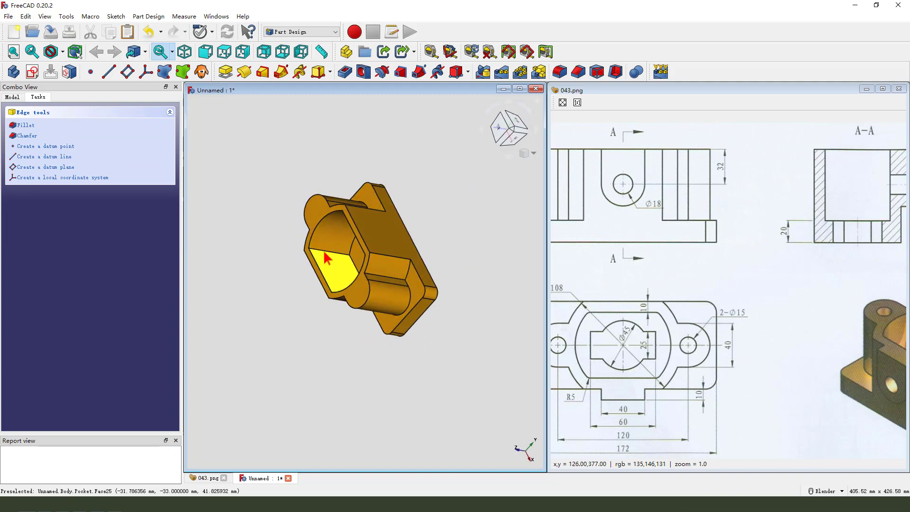
scroll(326, 252, up, 8)
ctrl+click(317, 252)
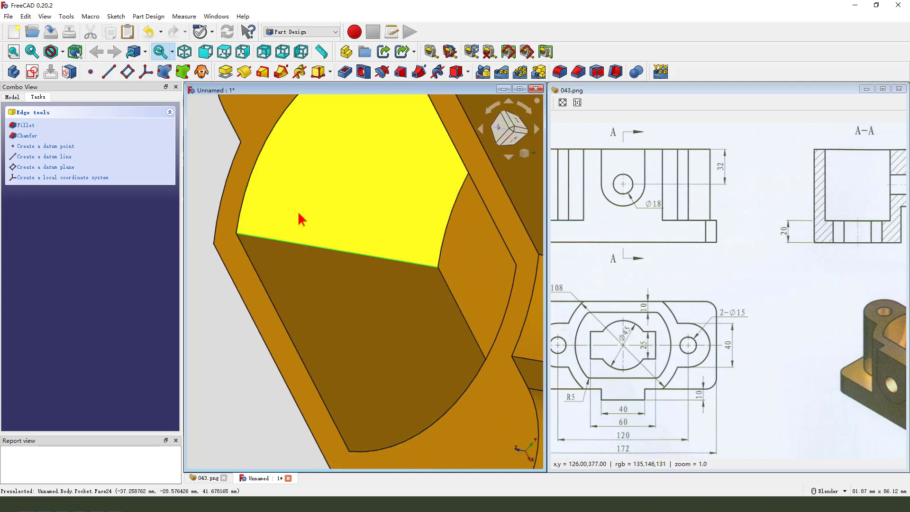
scroll(304, 224, down, 7)
middle_drag(336, 255, 362, 302)
scroll(362, 302, up, 6)
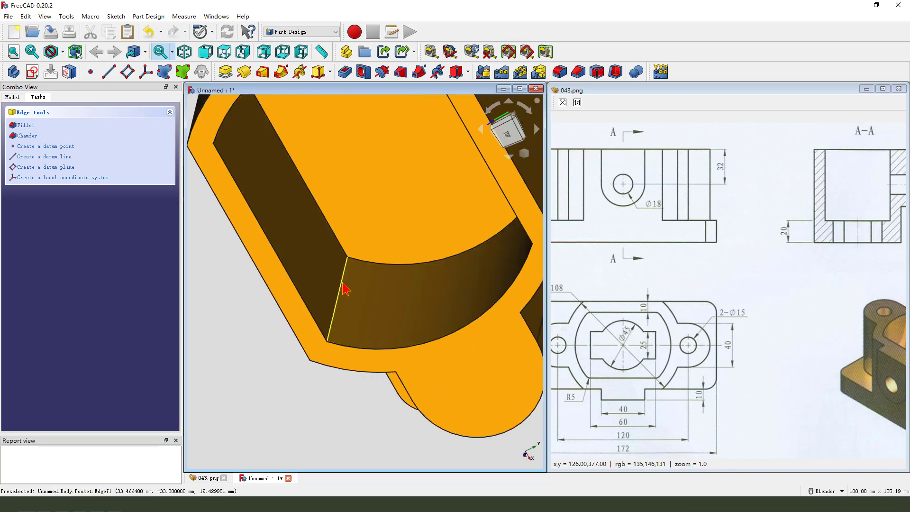
ctrl+click(341, 284)
scroll(276, 296, down, 3)
middle_drag(341, 285, 433, 248)
scroll(432, 247, up, 2)
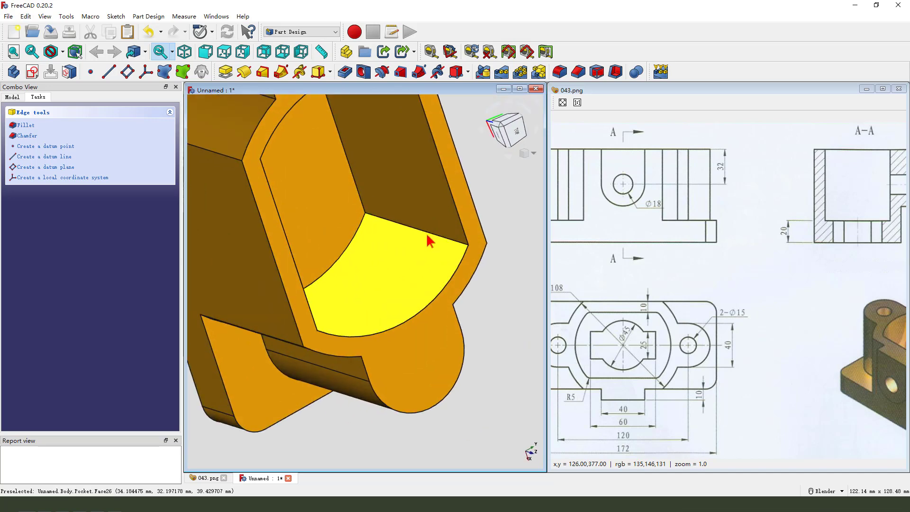
click(427, 234)
key(v)
key(f)
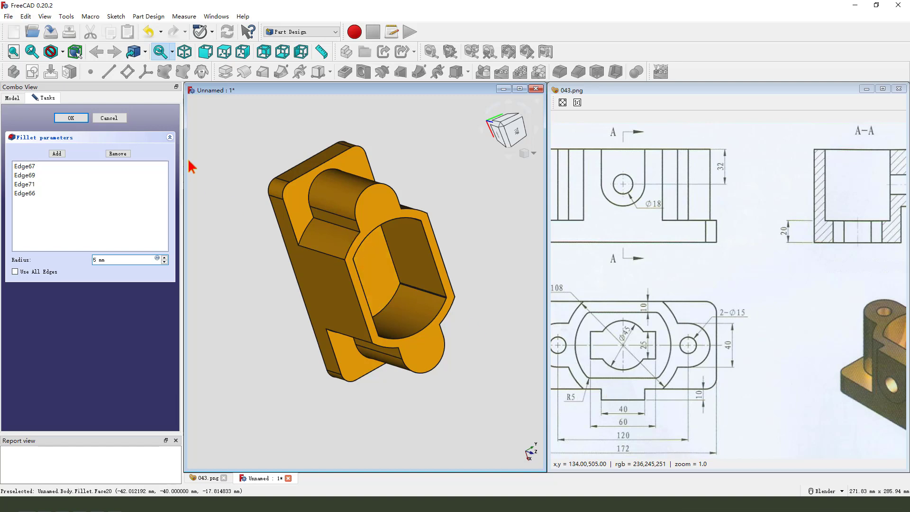
click(72, 118)
mouse_move(417, 305)
middle_down()
mouse_move(429, 266)
mouse_move(438, 277)
middle_up()
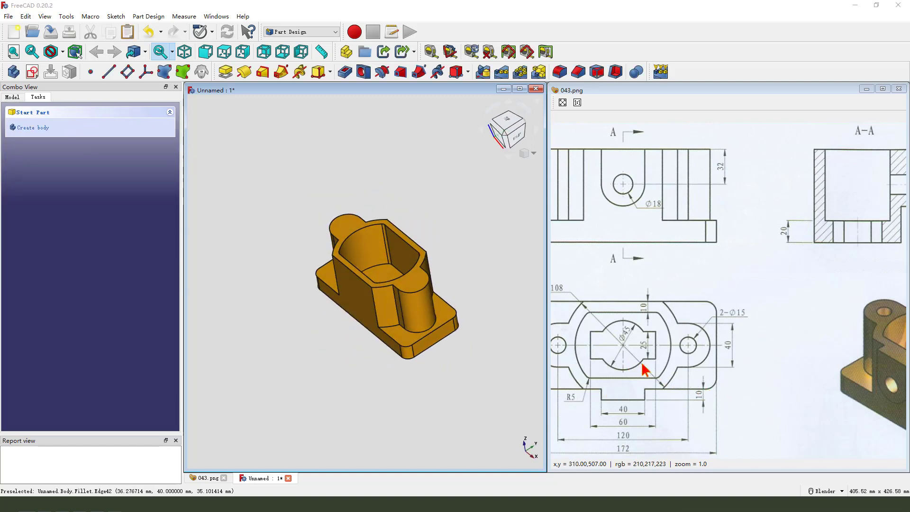
mouse_move(651, 368)
mouse_down()
mouse_move(571, 352)
mouse_move(653, 373)
mouse_up()
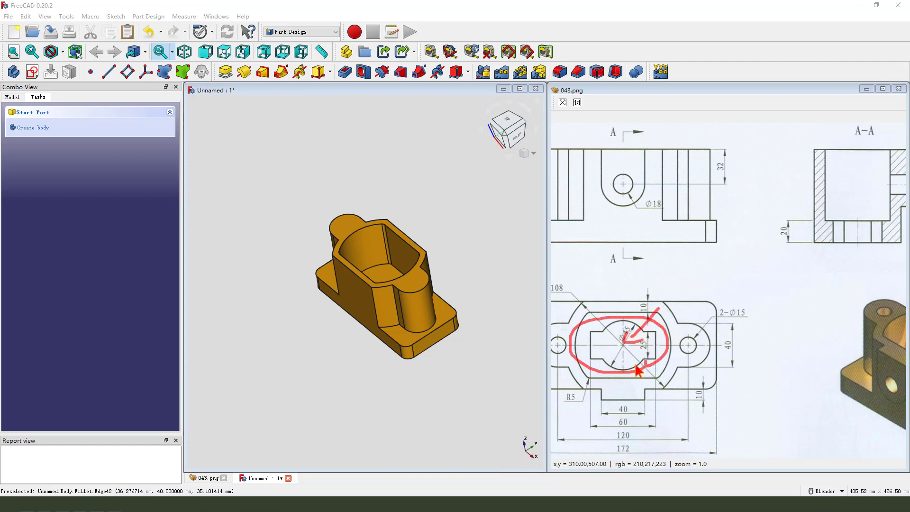
key(Escape)
Step: Sketch a circle centred on the origin of the XY plane and set its diameter to 45 mm
mouse_move(387, 219)
middle_down()
mouse_move(410, 220)
mouse_move(373, 213)
mouse_move(401, 201)
middle_up()
click(32, 72)
click(377, 208)
scroll(351, 306, up, 5)
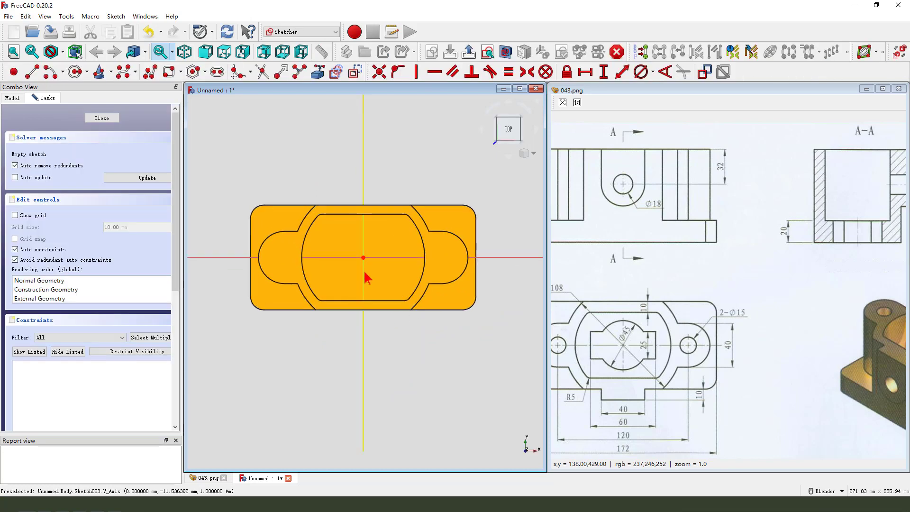
click(75, 72)
click(363, 254)
click(395, 247)
click(391, 240)
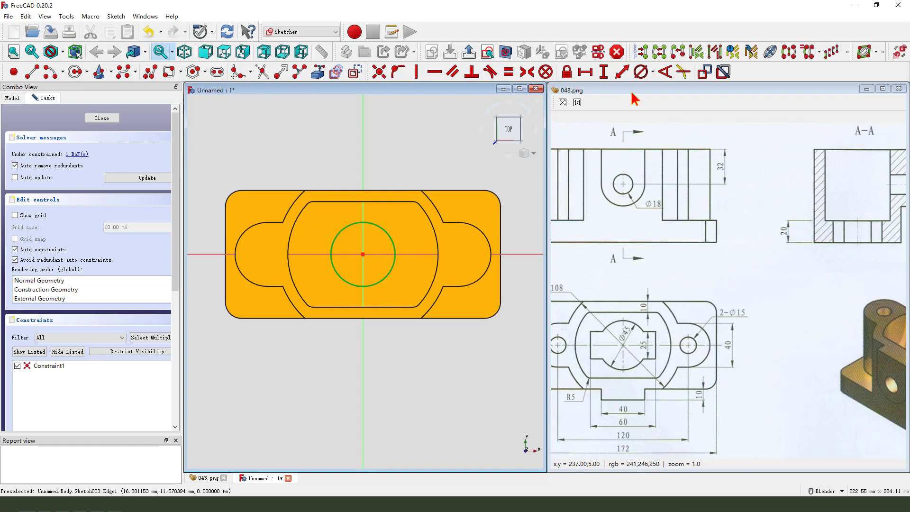
click(644, 73)
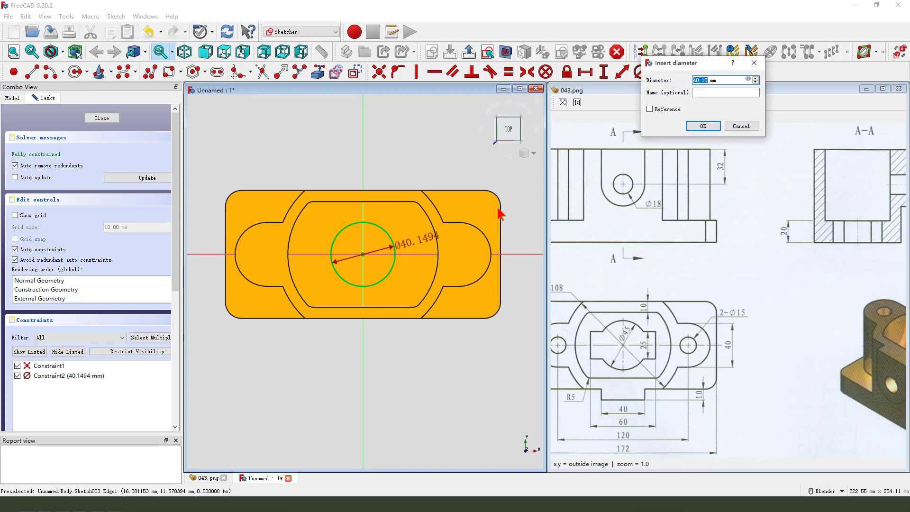
key(Return)
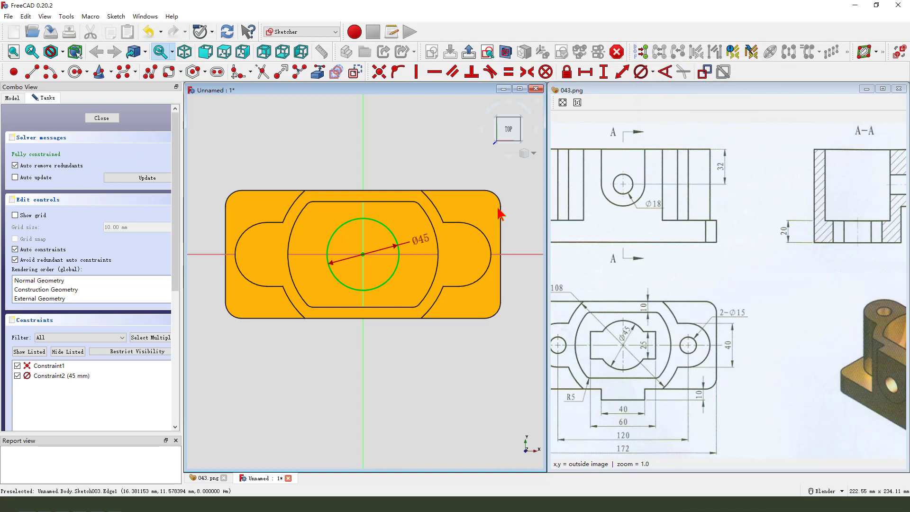
Step: Finish the circle sketch and pocket it with type Through all to cut the hole through the cavity floor
click(469, 52)
click(346, 76)
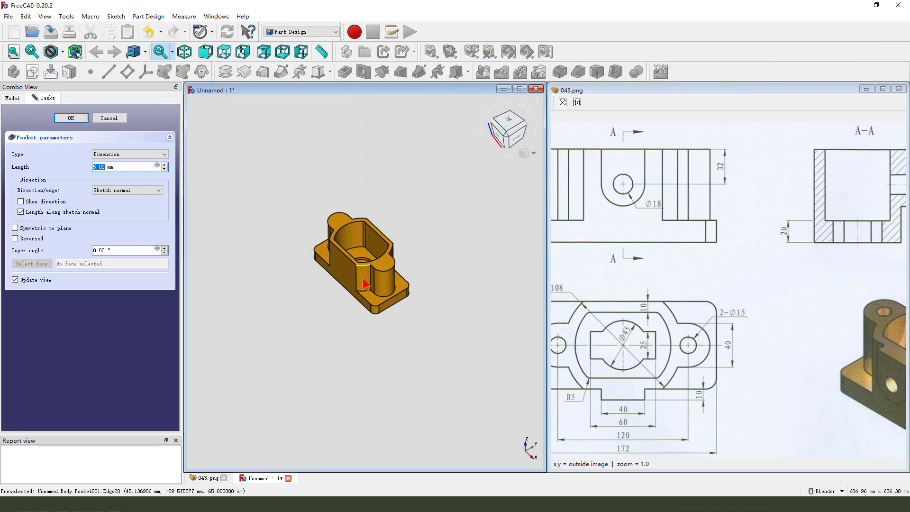
scroll(363, 275, up, 4)
middle_drag(403, 229, 383, 250)
click(143, 157)
click(138, 169)
click(71, 118)
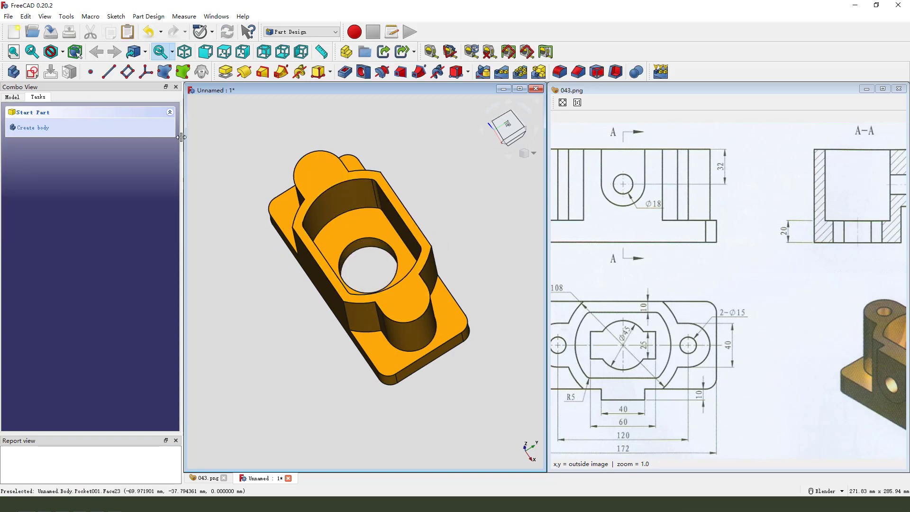
Step: On a new XY plane sketch, draw a horizontal rectangle about 64 by 21 mm across the round hole
click(32, 72)
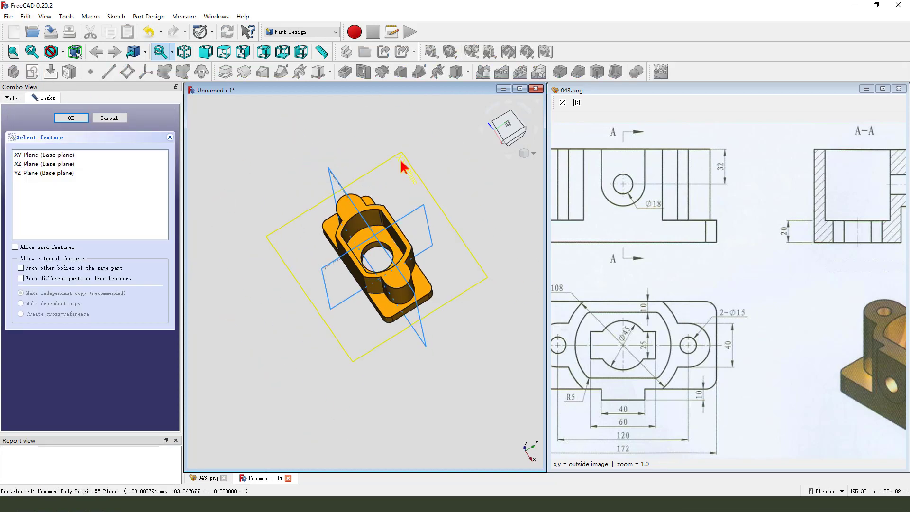
click(407, 176)
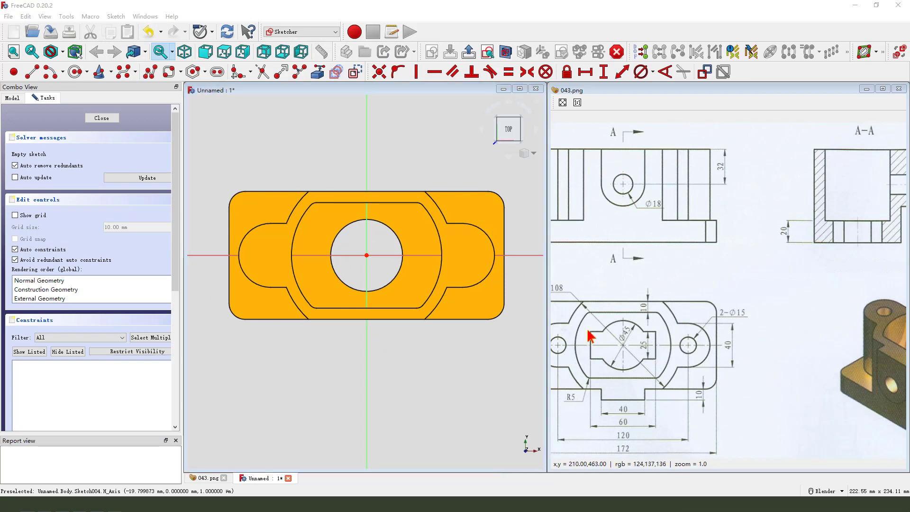
drag(605, 361, 583, 335)
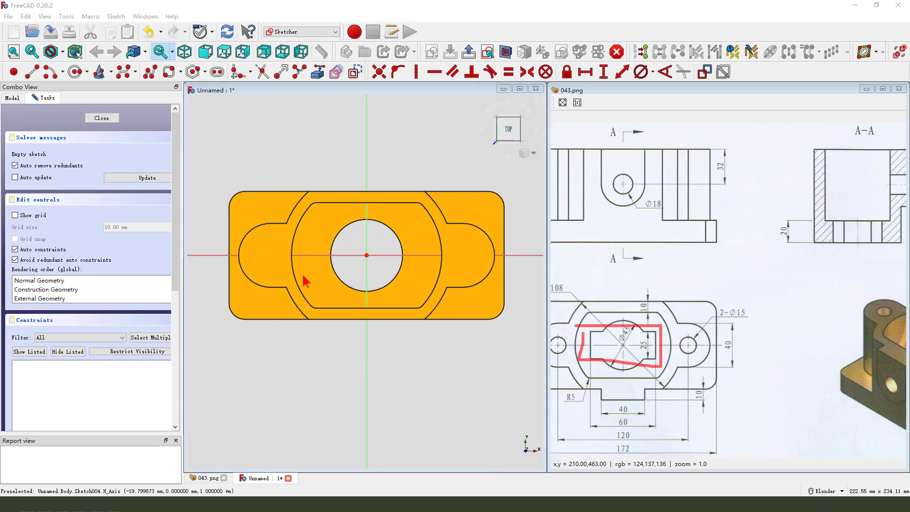
click(181, 72)
click(189, 87)
click(317, 238)
click(424, 273)
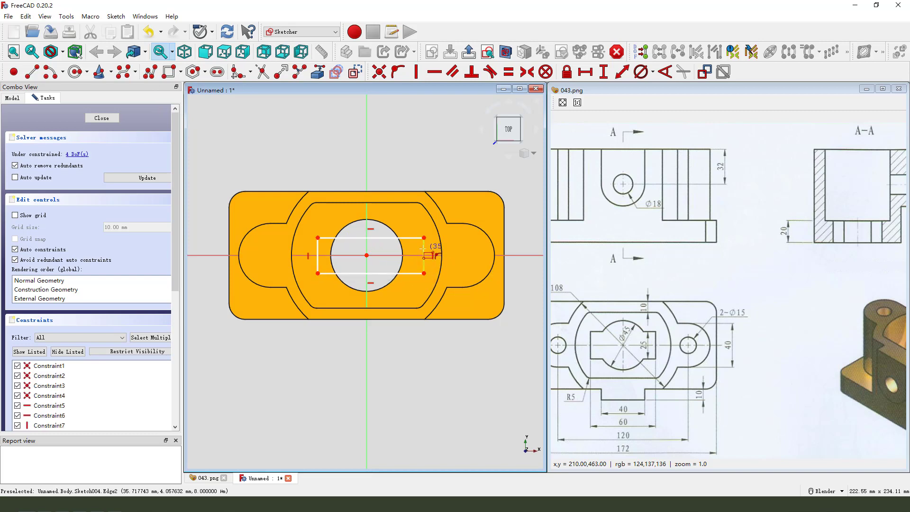
Step: Make the rectangle's upper right and lower left corners symmetric about the origin
click(424, 238)
click(317, 273)
click(367, 256)
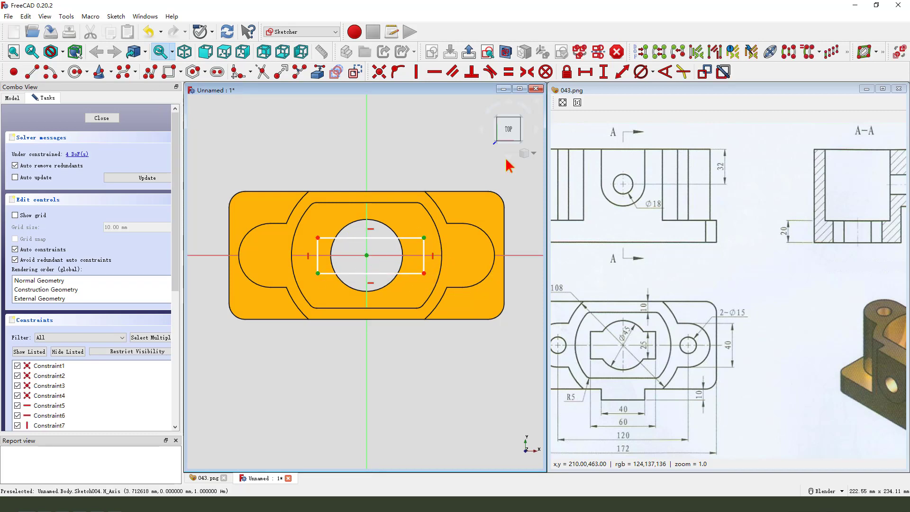
click(527, 73)
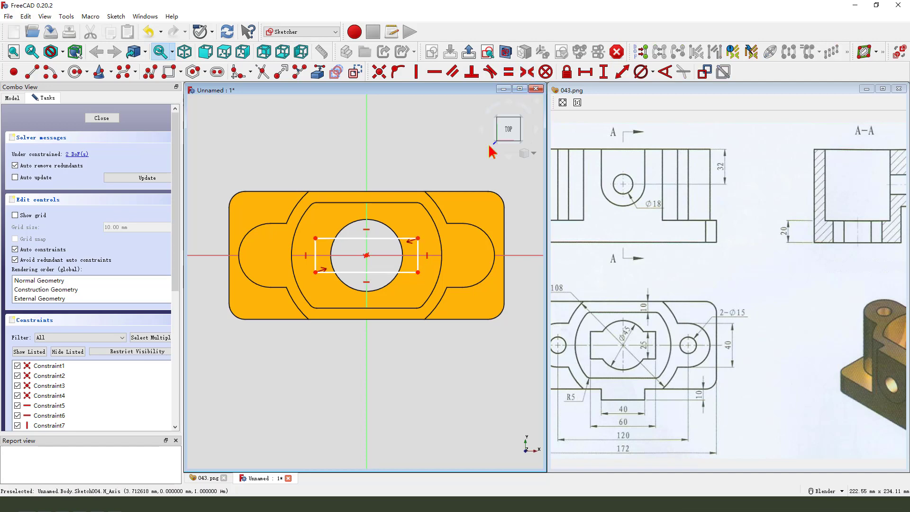
Step: Set the rectangle's vertical side length to 25 mm
click(418, 254)
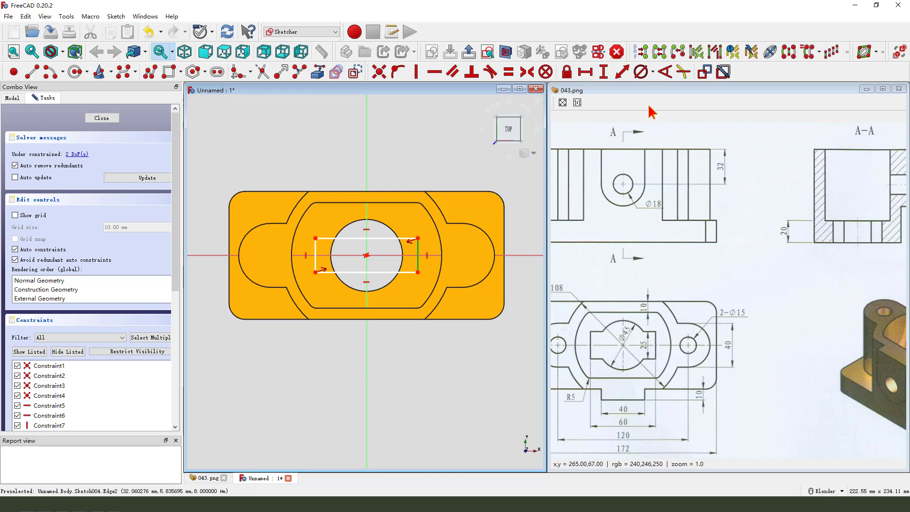
click(604, 72)
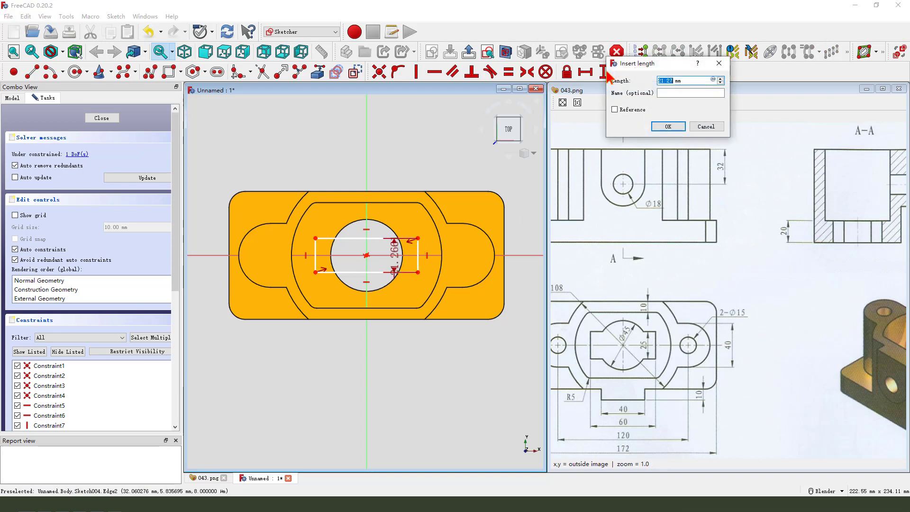
text(25)
key(Return)
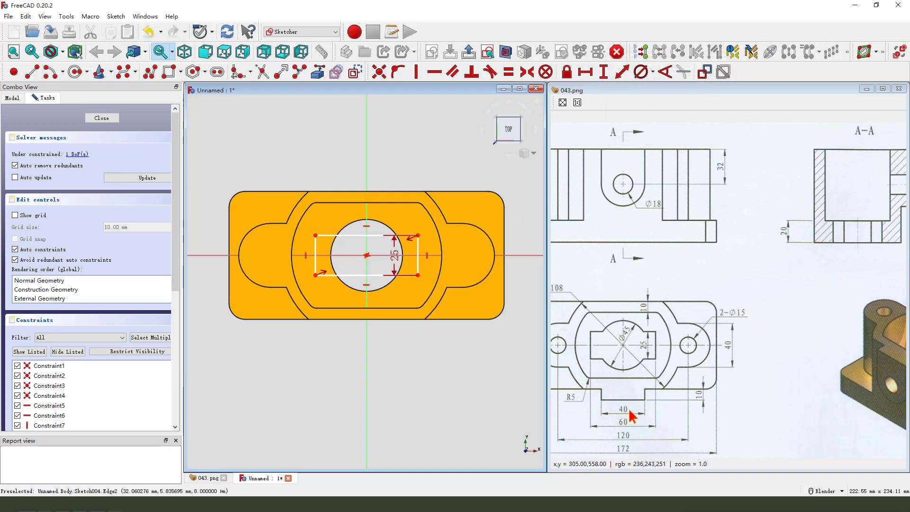
Step: Set the rectangle's horizontal side length to 60 mm
click(365, 275)
click(586, 72)
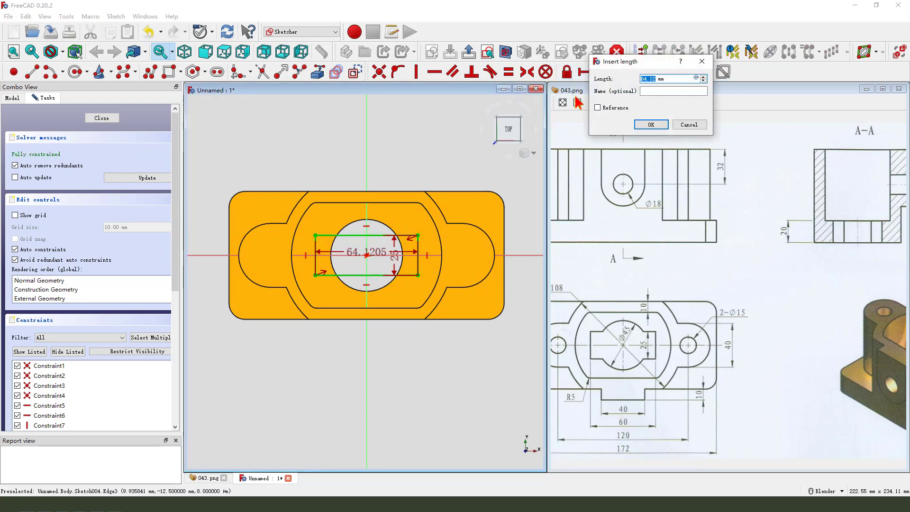
text(60)
key(Return)
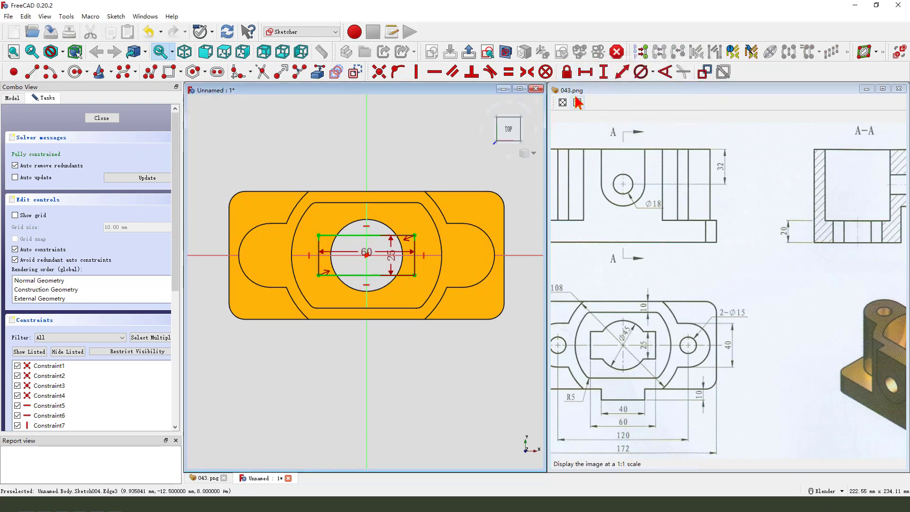
Step: Finish the rectangle sketch and pocket it with type Through all to cut the slot through the cavity floor
click(469, 52)
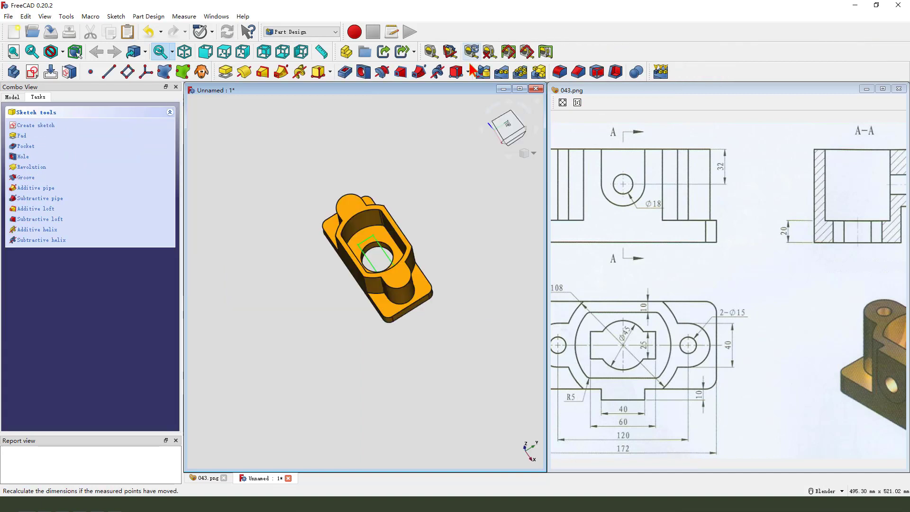
click(345, 72)
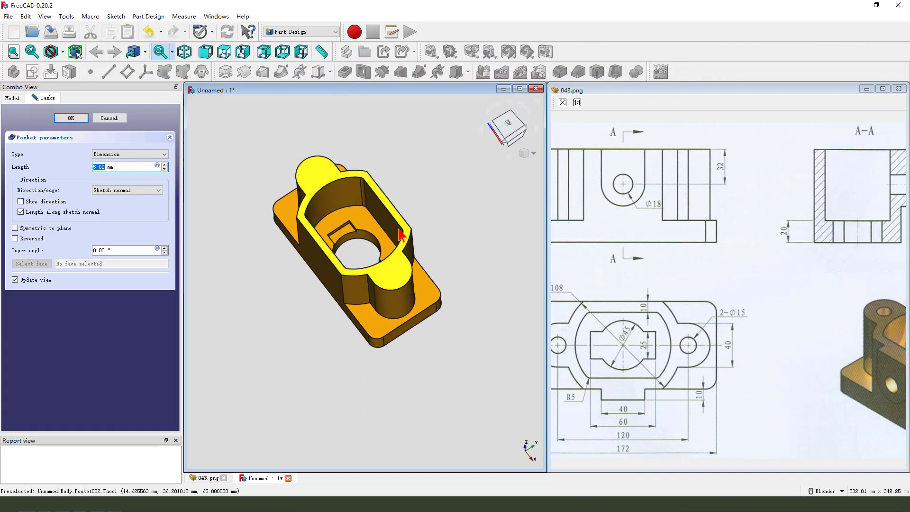
click(132, 156)
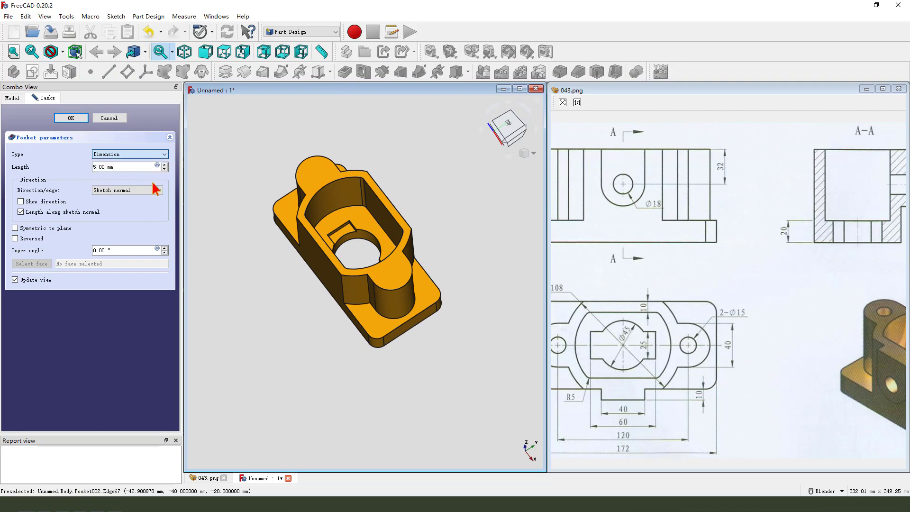
click(125, 170)
click(71, 118)
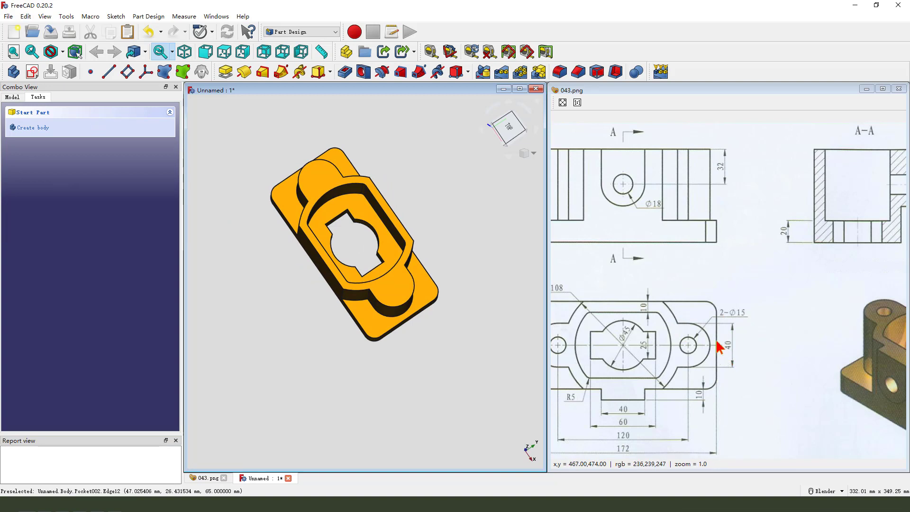
Step: Check the 2-Ø15 hole callout on the drawing and start a new sketch on the XY plane
click(720, 346)
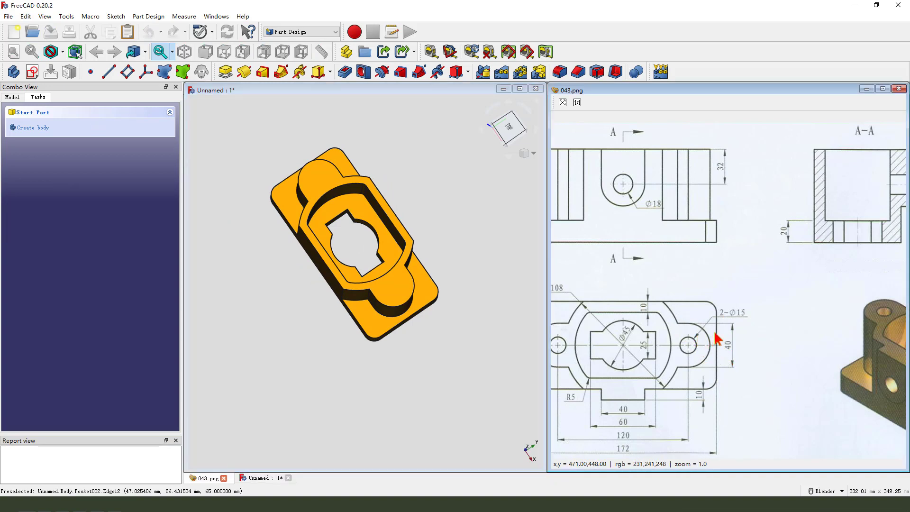
mouse_move(733, 298)
mouse_down()
mouse_move(721, 313)
mouse_move(730, 297)
mouse_up()
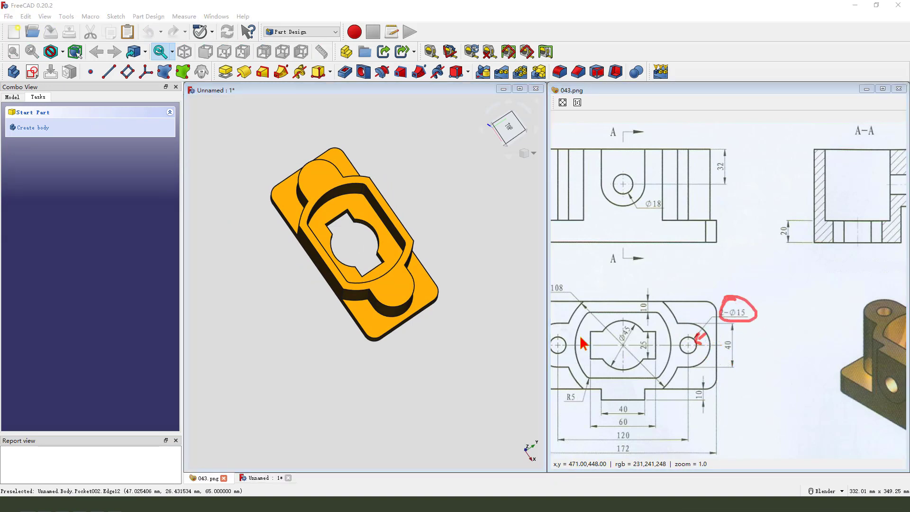
key(Escape)
middle_drag(392, 260, 439, 220)
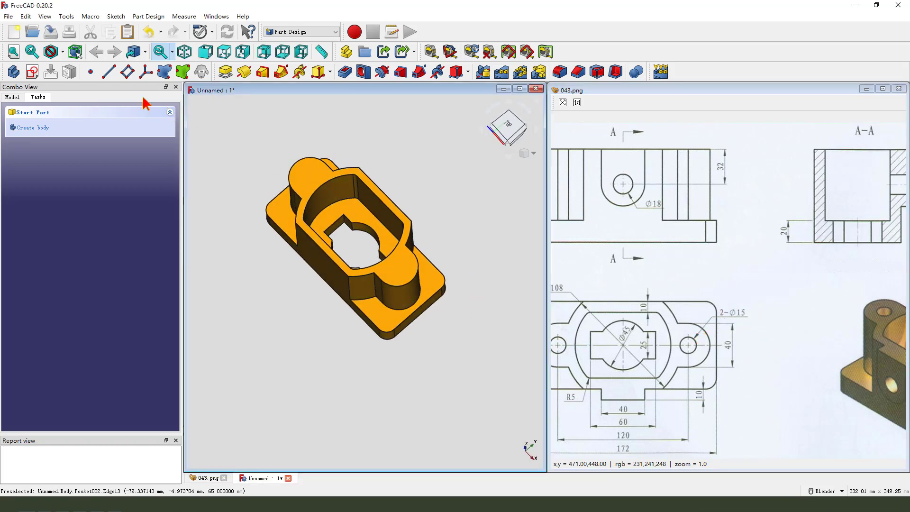
click(32, 72)
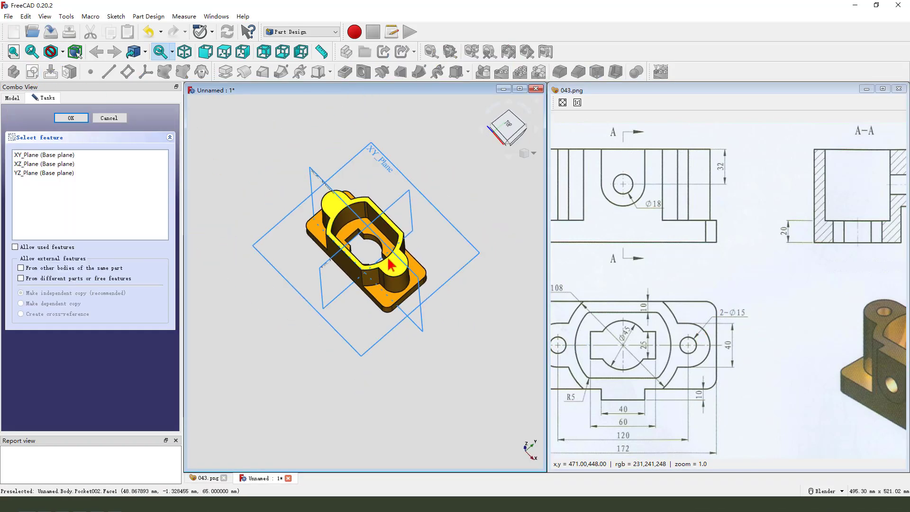
click(379, 164)
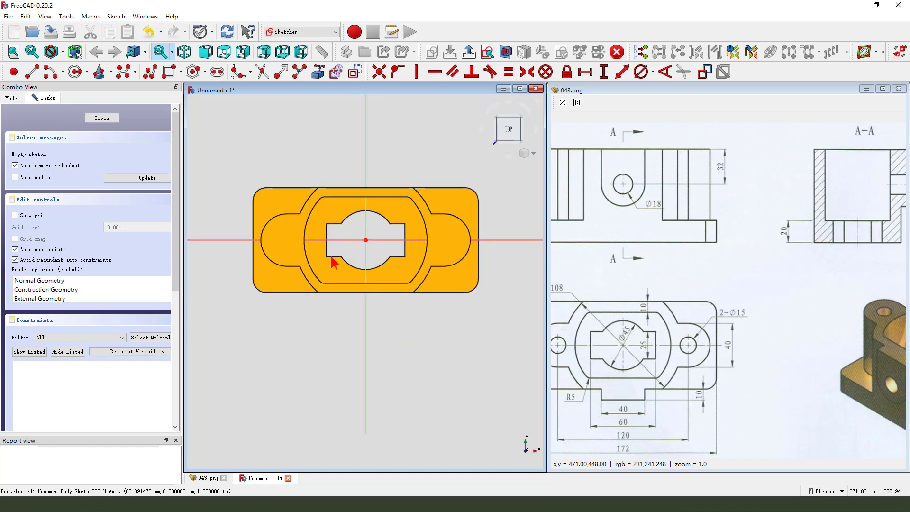
Step: Link the outer arcs of both end bosses as external geometry and toggle the section view of the sketch
click(319, 72)
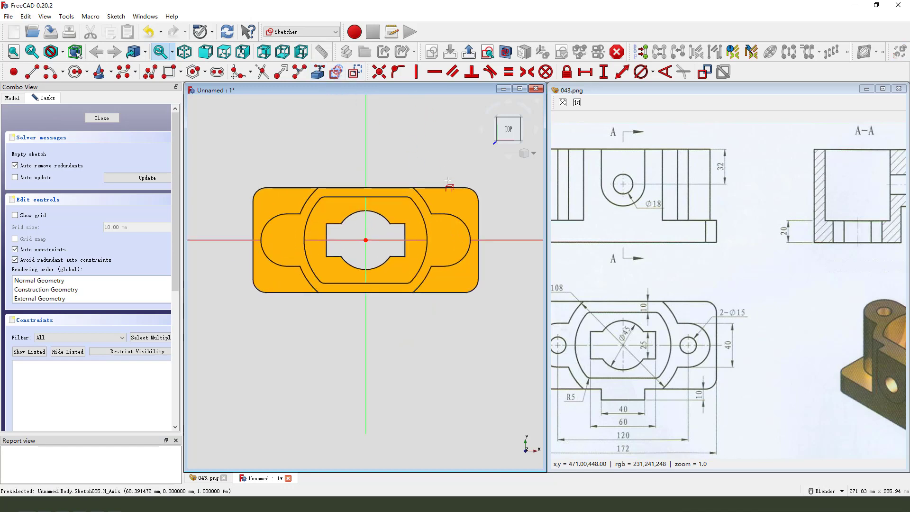
click(271, 219)
right_click(470, 325)
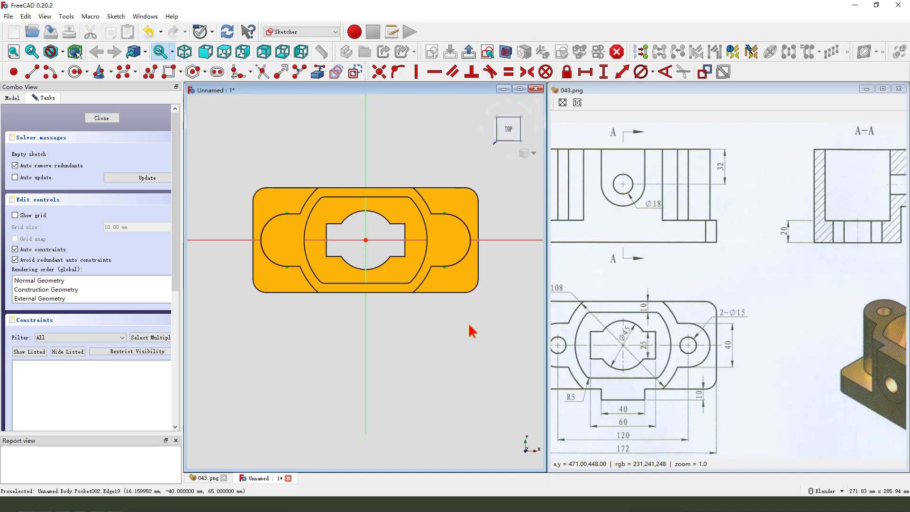
click(506, 52)
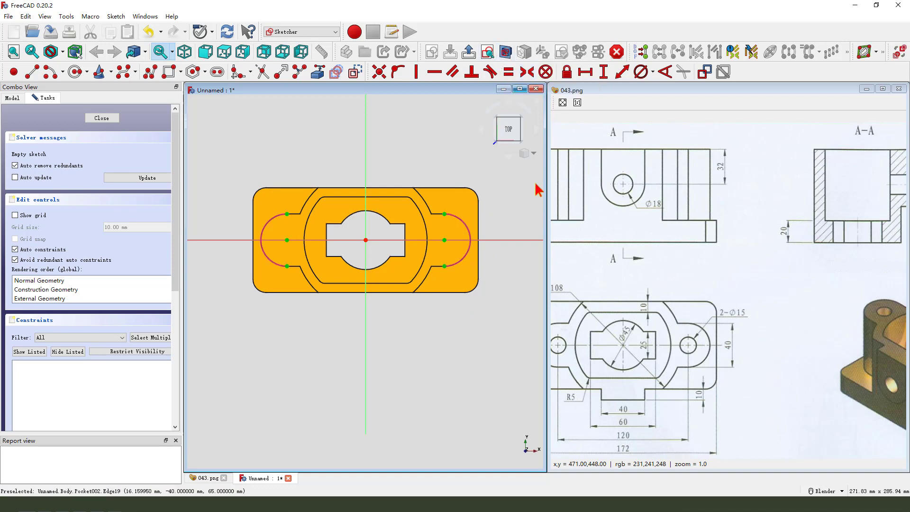
Step: Draw a circle at the centre of each end boss arc and constrain the two circles to be equal
click(75, 72)
click(287, 239)
click(300, 248)
click(444, 240)
click(454, 245)
click(454, 239)
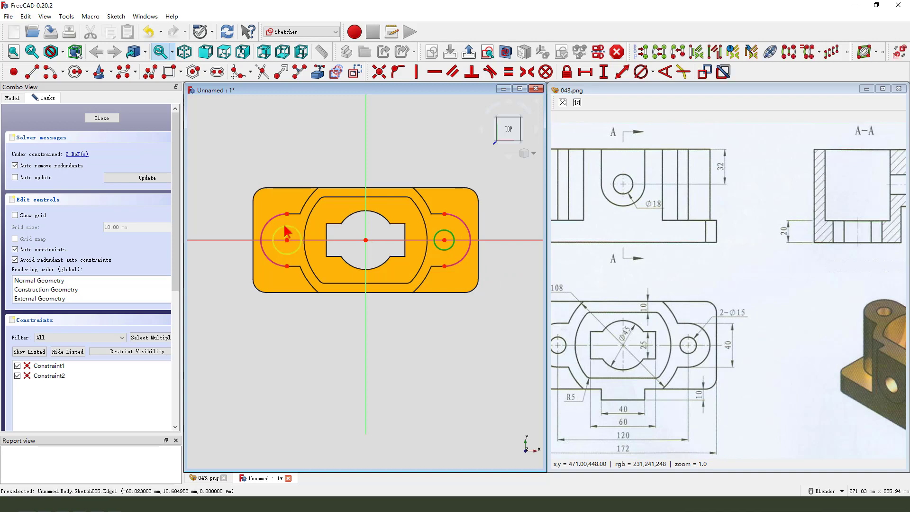
click(300, 239)
click(509, 72)
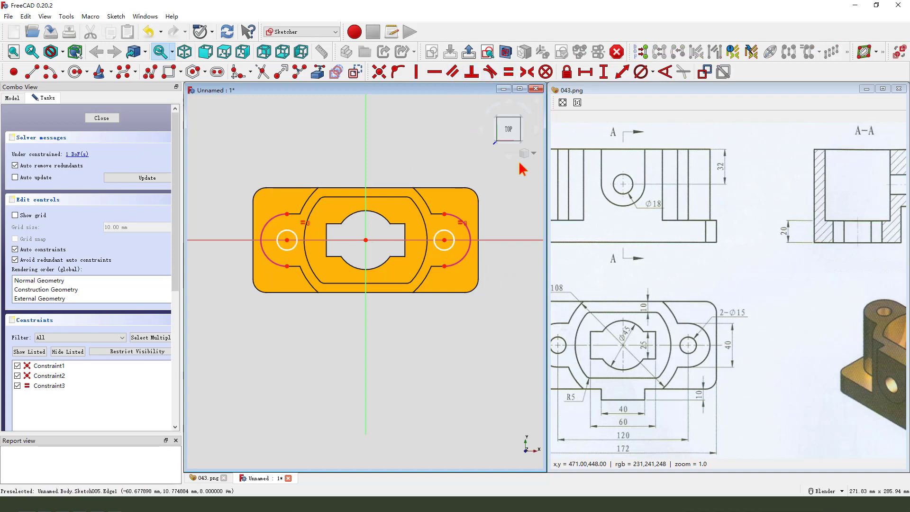
Step: Set the diameter of the circle in the right boss to 15 mm
click(455, 237)
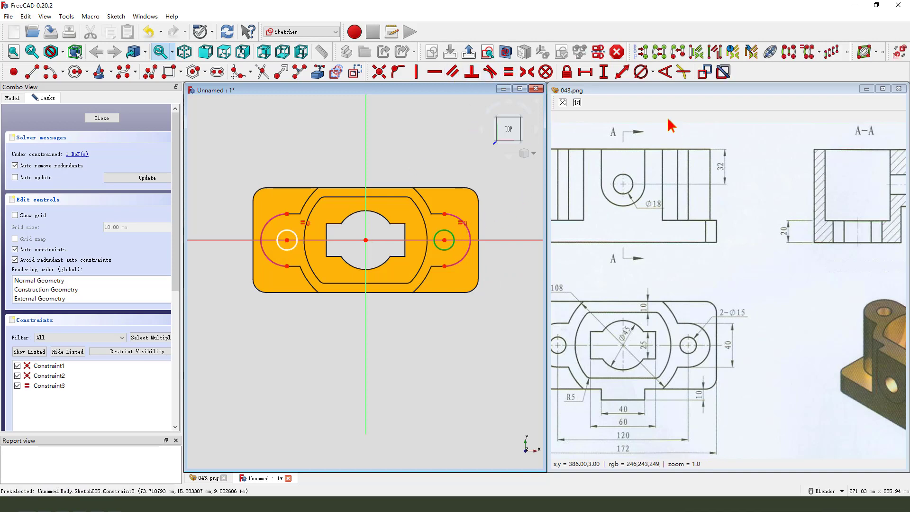
click(641, 72)
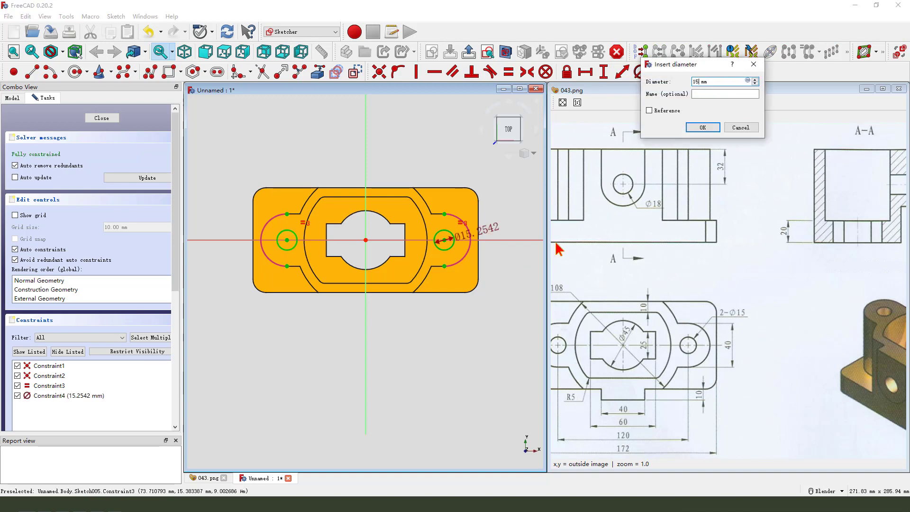
text(15)
key(Return)
Step: Finish the sketch and pocket both circles with type Through all, symmetric to plane, cutting the holes through the end bosses
click(469, 52)
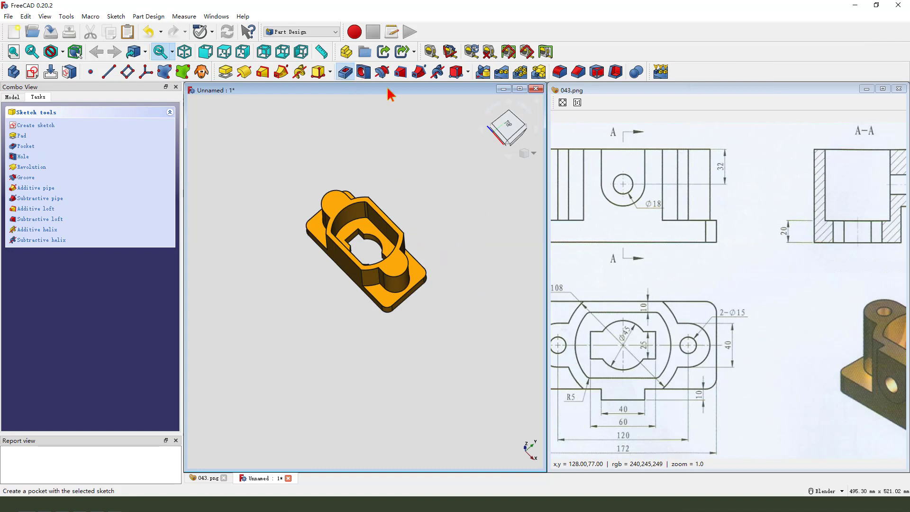
click(124, 154)
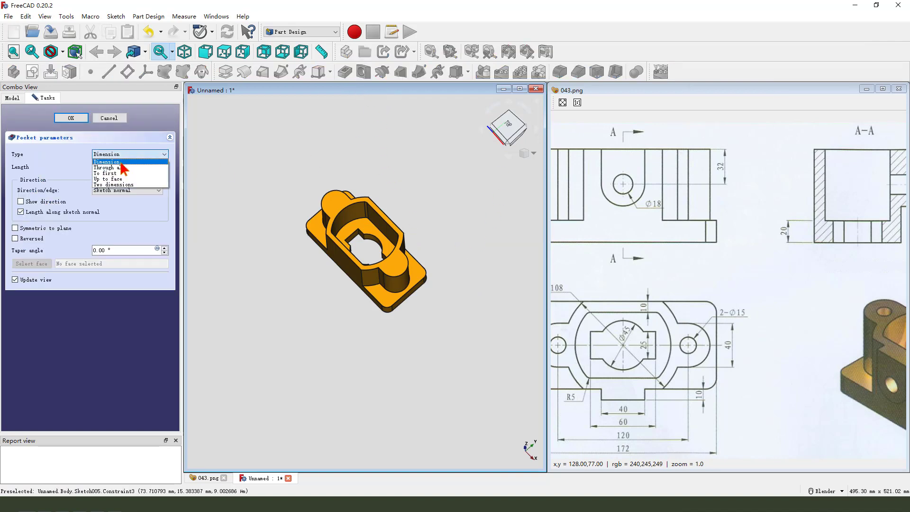
click(121, 168)
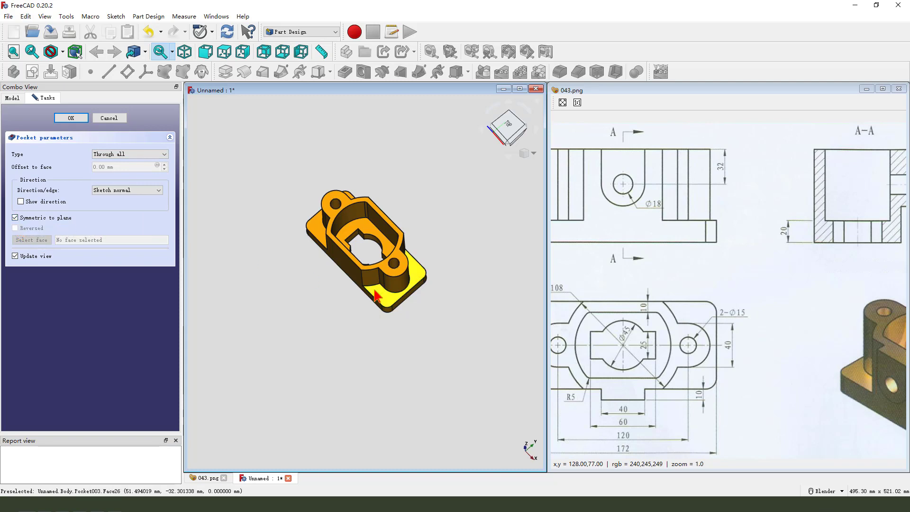
middle_drag(374, 290, 355, 267)
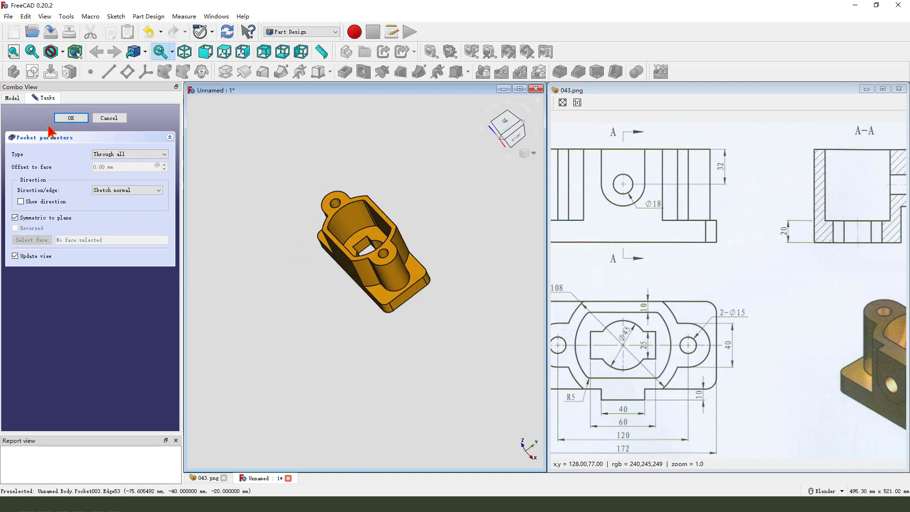
click(70, 119)
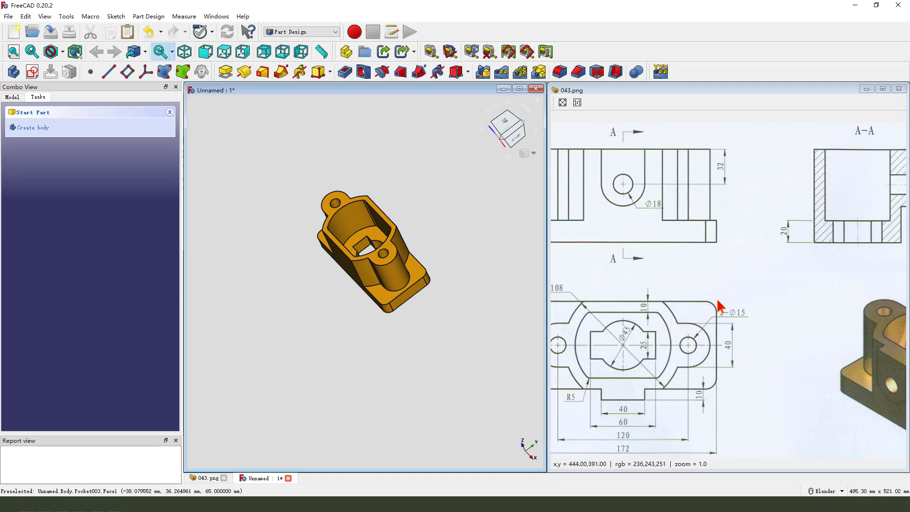
Step: Check the rounded front boss with its Ø18 hole on the drawing and start a sketch on the housing's flat front face
mouse_move(772, 285)
middle_down()
mouse_move(678, 299)
mouse_move(769, 328)
middle_up()
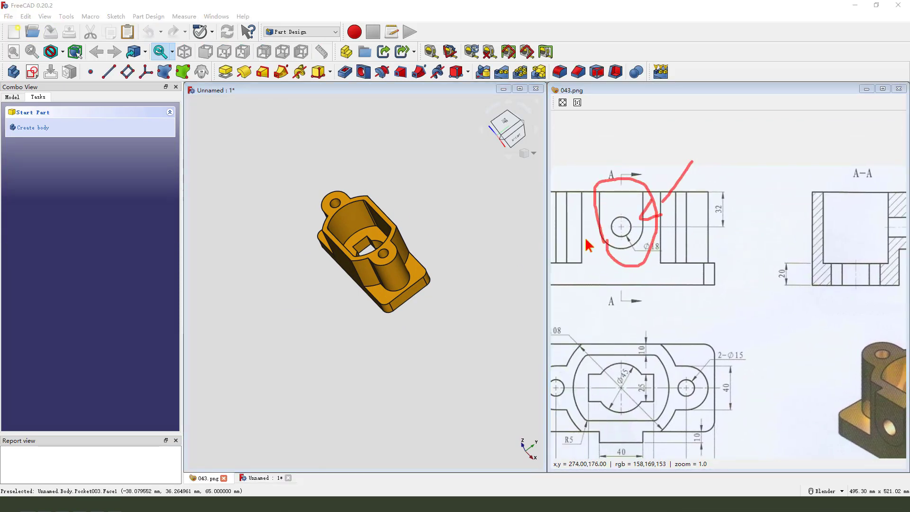
key(Escape)
middle_drag(450, 281, 463, 274)
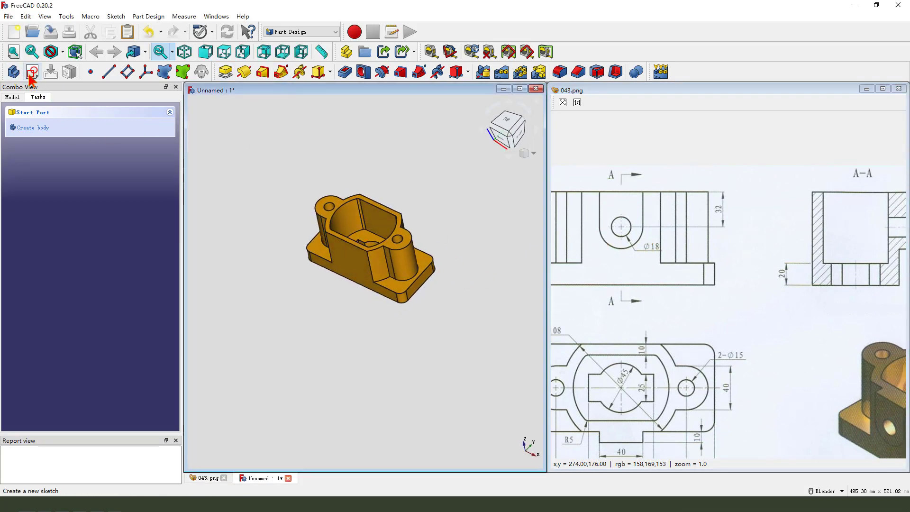
click(351, 269)
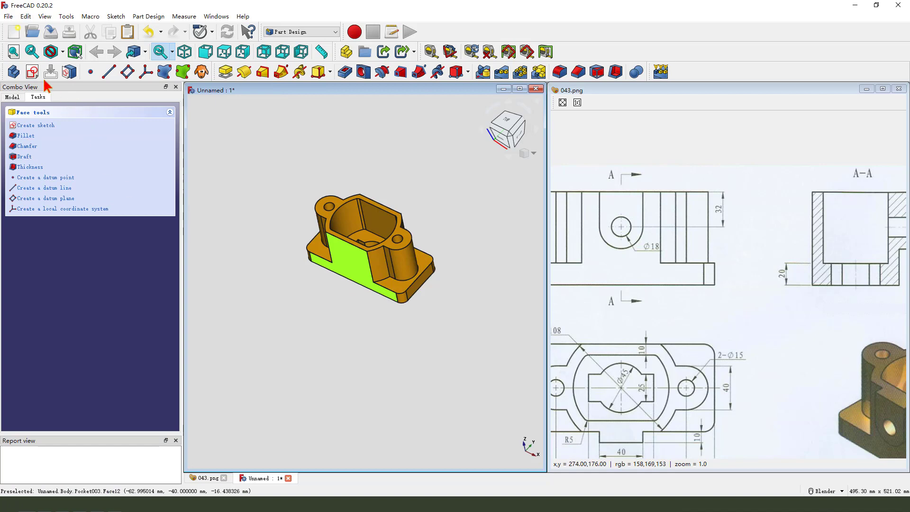
scroll(336, 261, up, 3)
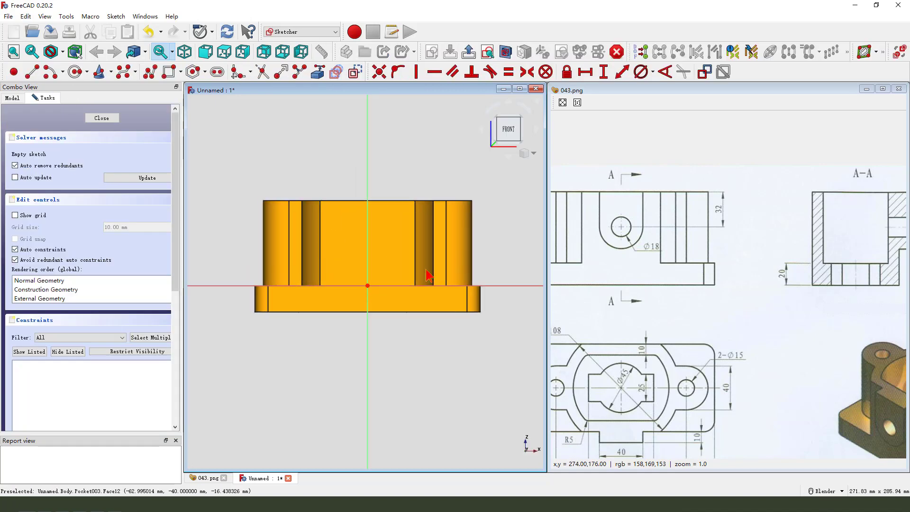
Step: Draw a vertical slot on the vertical axis crossing the housing's top edge, about 50 mm between arc centres
click(218, 71)
click(368, 175)
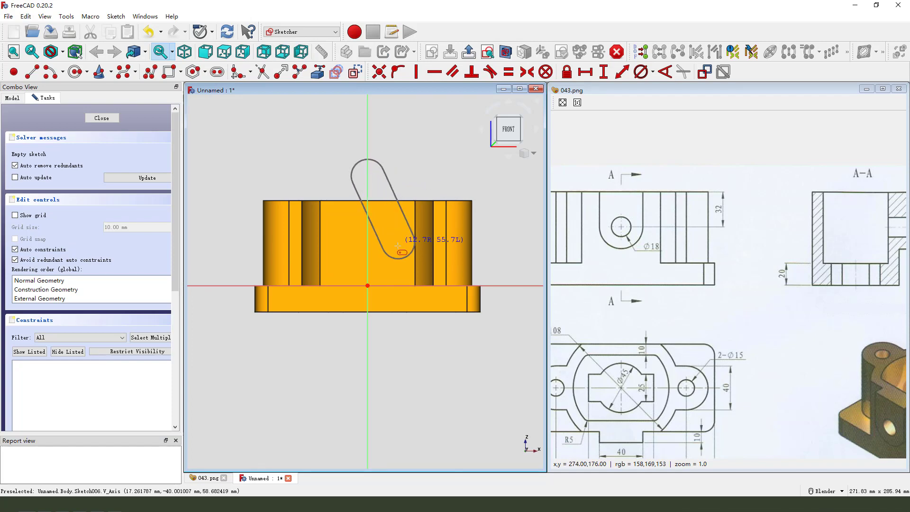
click(369, 240)
scroll(417, 187, up, 1)
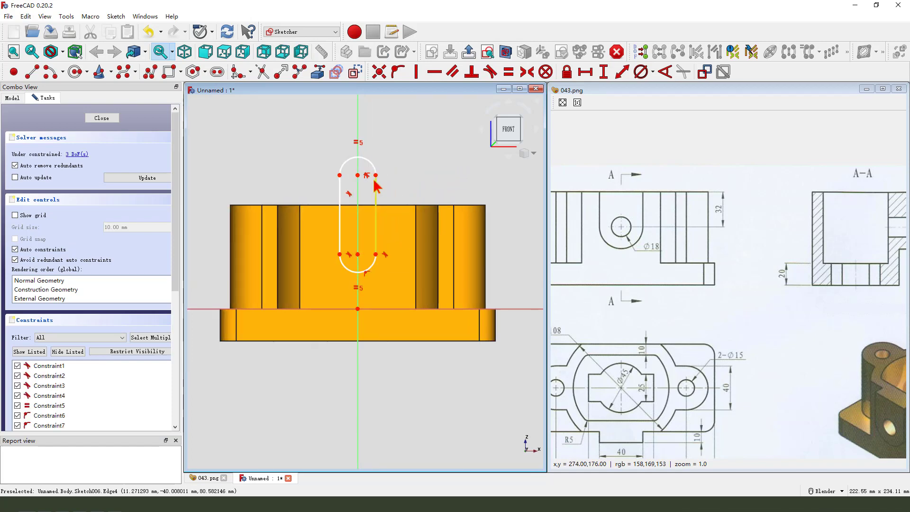
Step: Link the front face's top edge as external geometry and constrain the slot's upper arc centre onto it
click(334, 76)
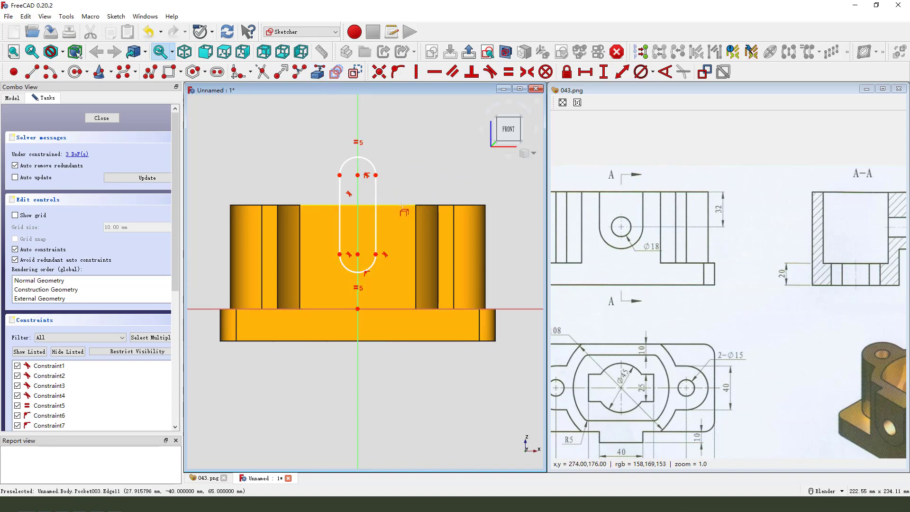
click(403, 204)
right_click(417, 158)
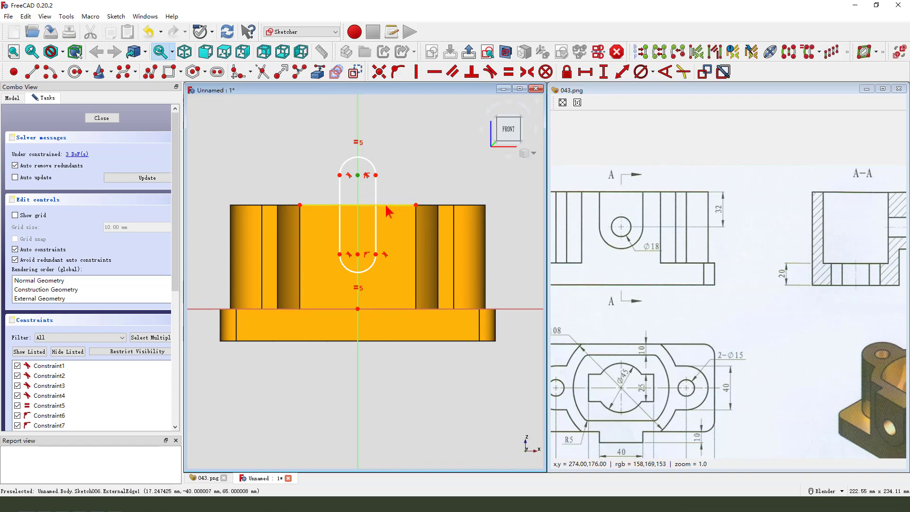
click(398, 72)
scroll(375, 188, up, 2)
Step: Convert the slot's upper arc to construction geometry and close the profile with a horizontal line between the arc's endpoints
click(368, 184)
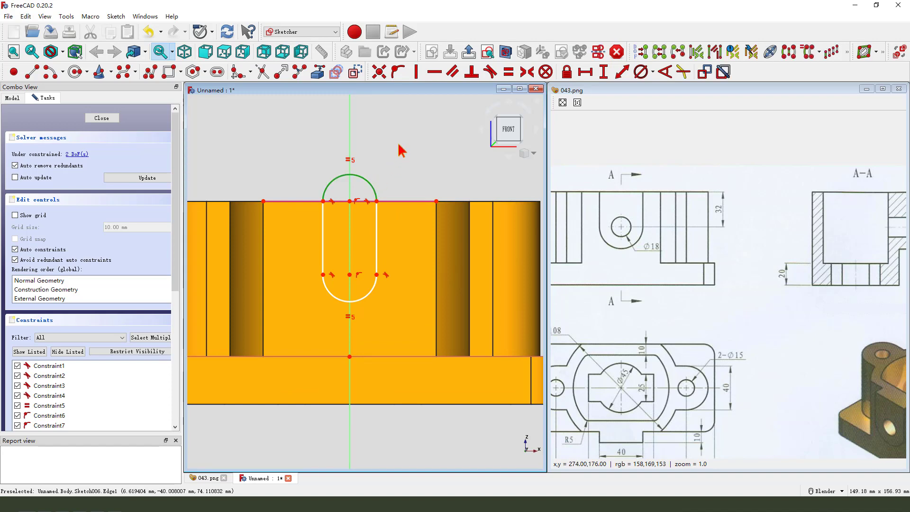
click(355, 71)
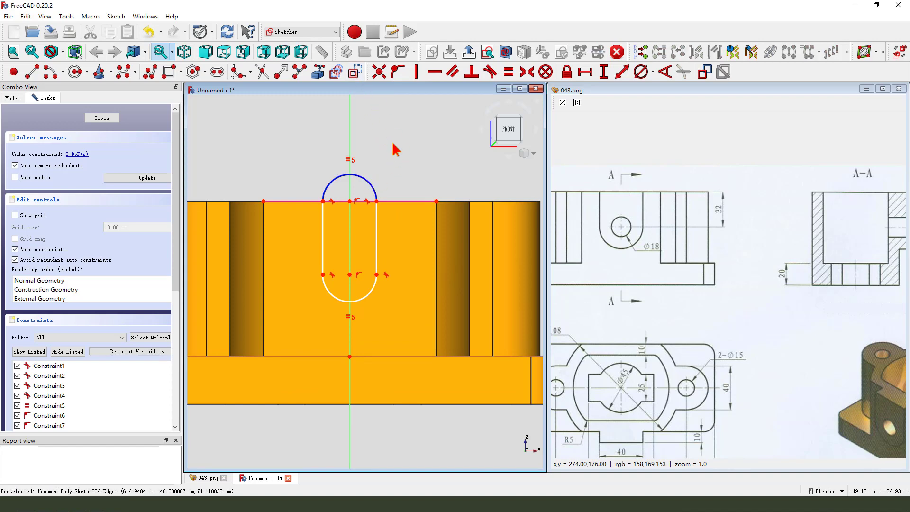
click(84, 69)
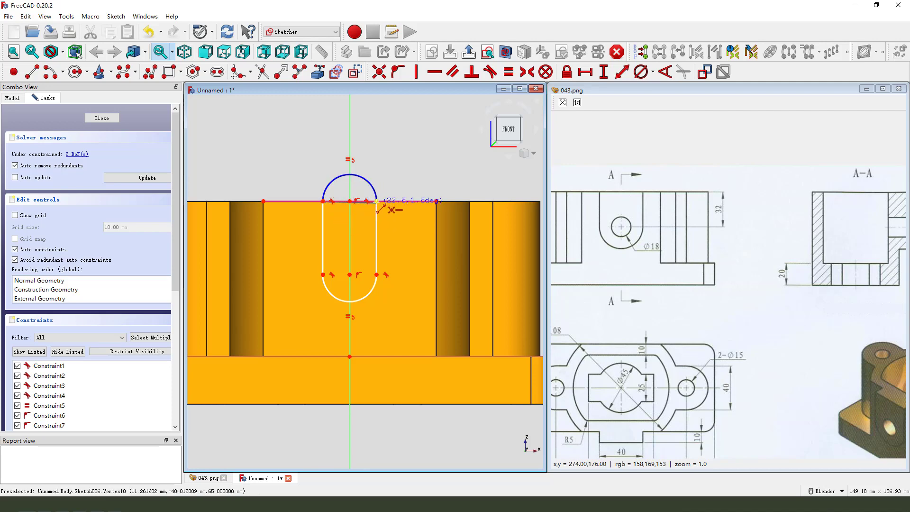
right_click(392, 170)
scroll(361, 168, down, 2)
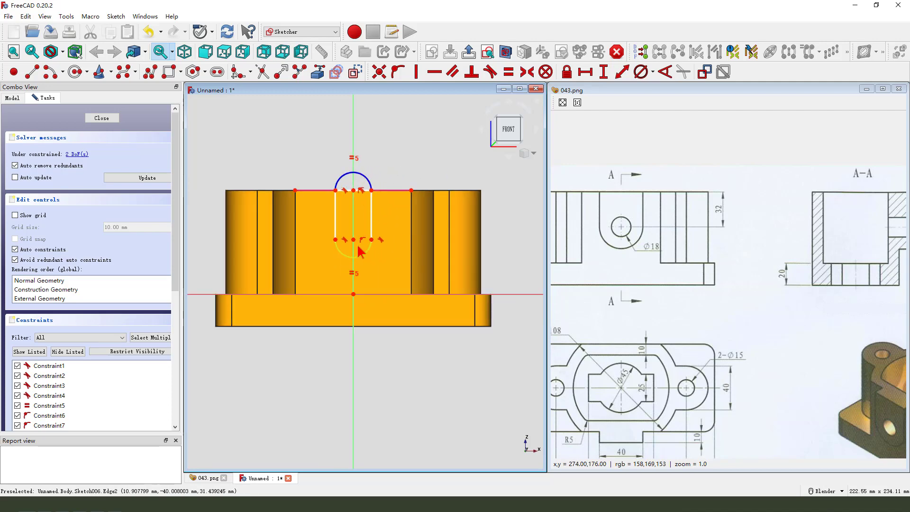
Step: Constrain the vertical distance between the slot's two arc centres to 32 mm
click(353, 240)
click(371, 204)
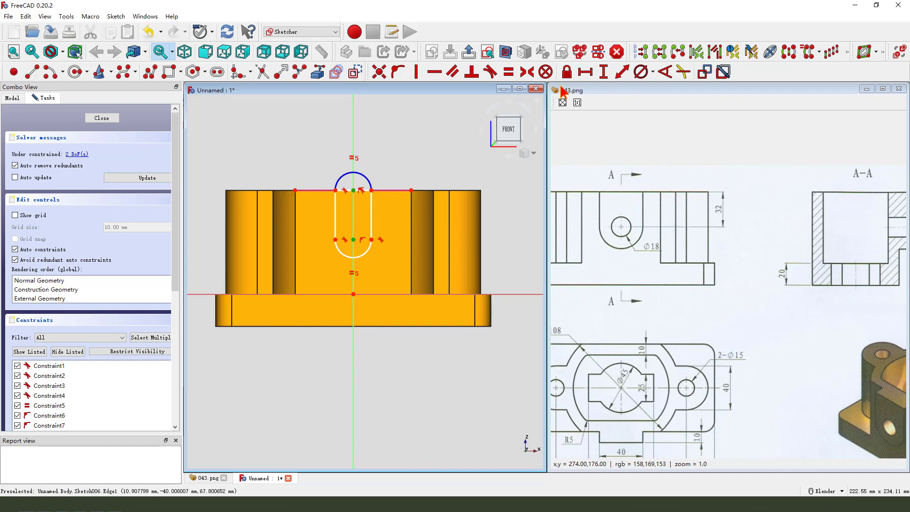
click(604, 72)
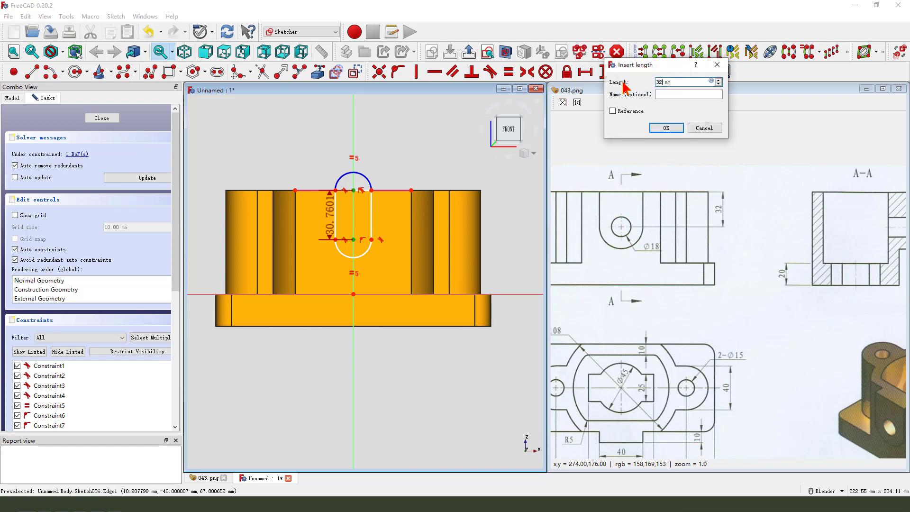
key(Return)
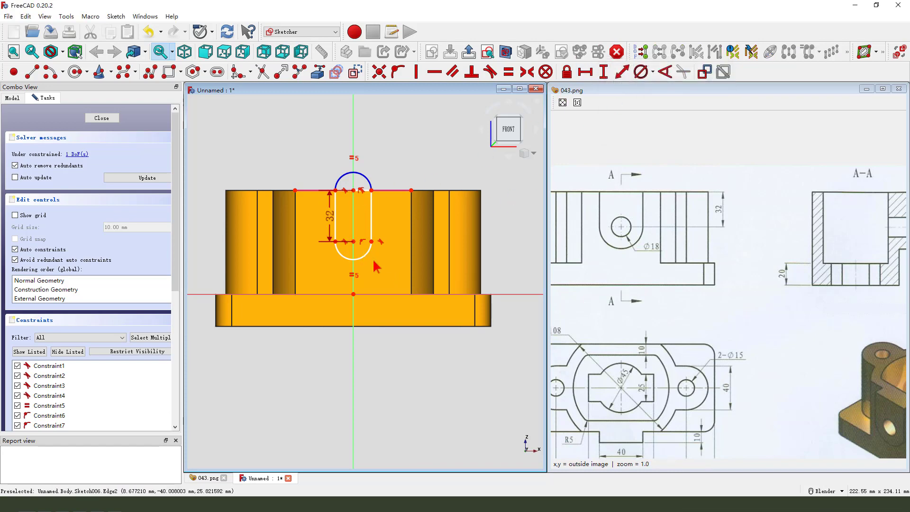
Step: Constrain the boss profile's width between the lower arc's endpoints to 40 mm, following the drawing
scroll(363, 256, up, 2)
scroll(663, 250, down, 2)
scroll(726, 310, up, 1)
scroll(726, 309, up, 1)
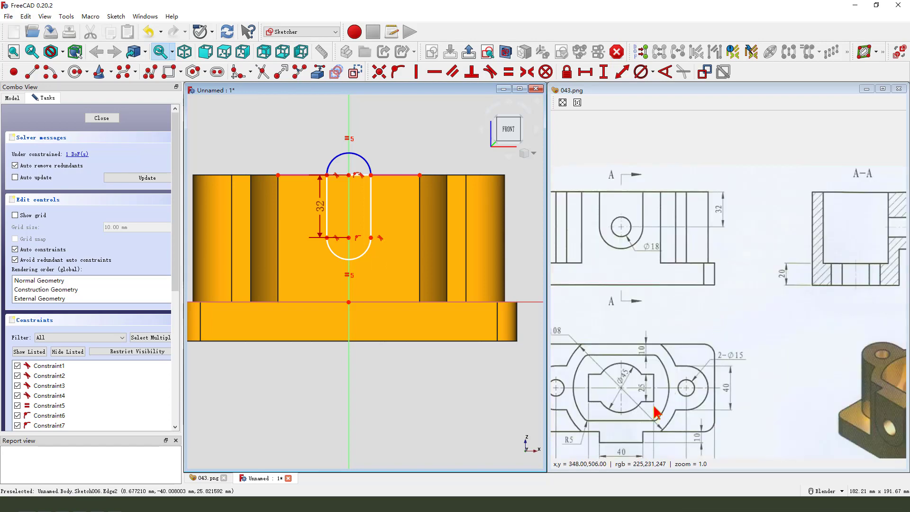
drag(606, 430, 653, 457)
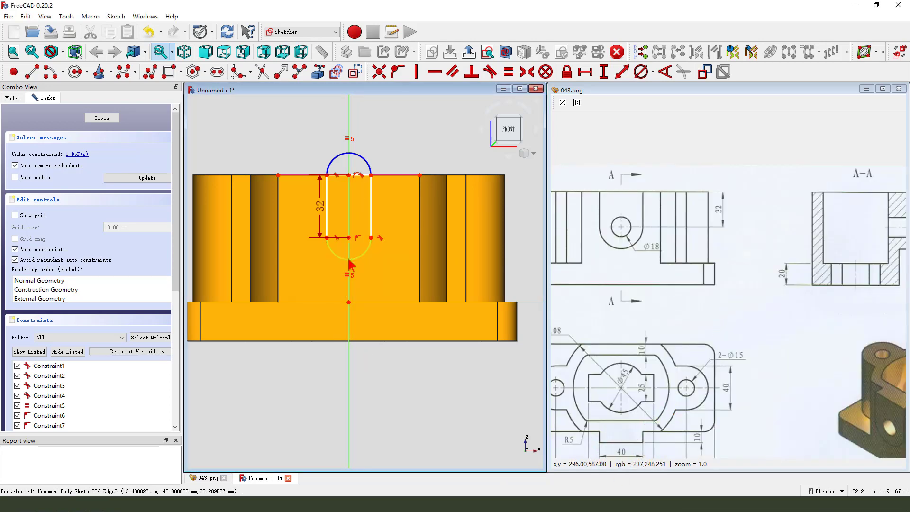
click(371, 237)
click(327, 238)
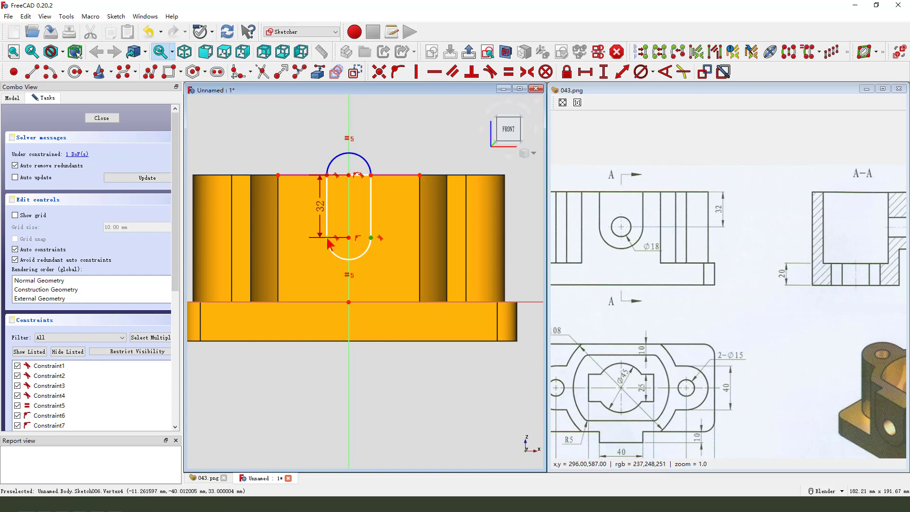
click(592, 76)
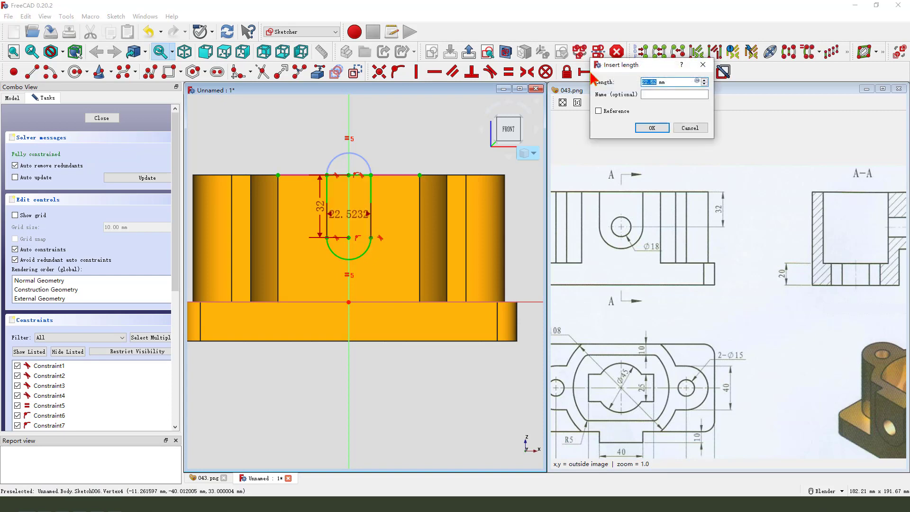
text(40)
key(Return)
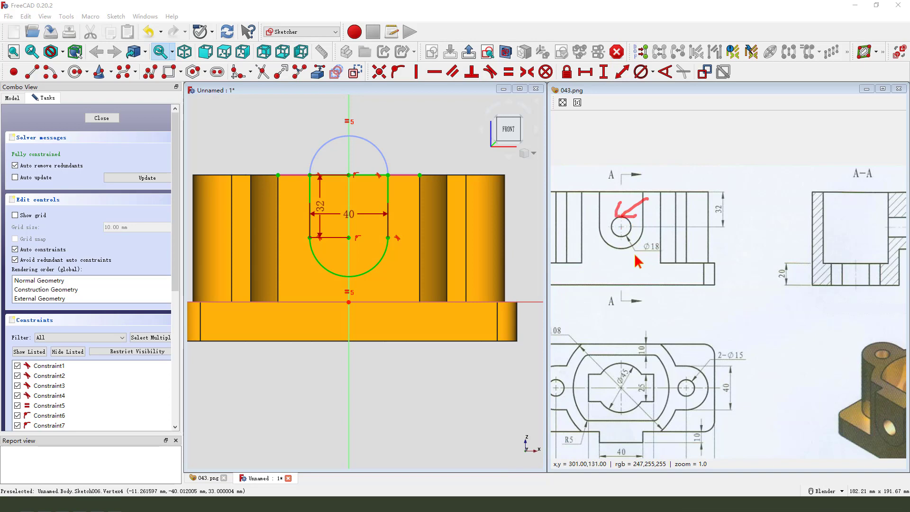
Step: Draw a circle centred on the lower arc's centre and set its diameter to 18 mm
click(74, 72)
click(349, 237)
click(362, 249)
click(368, 248)
click(641, 72)
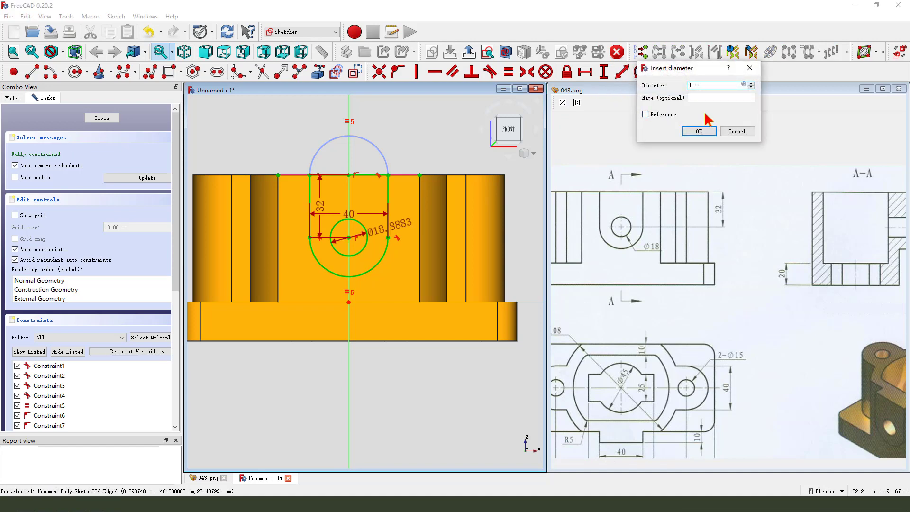
text(18)
key(Return)
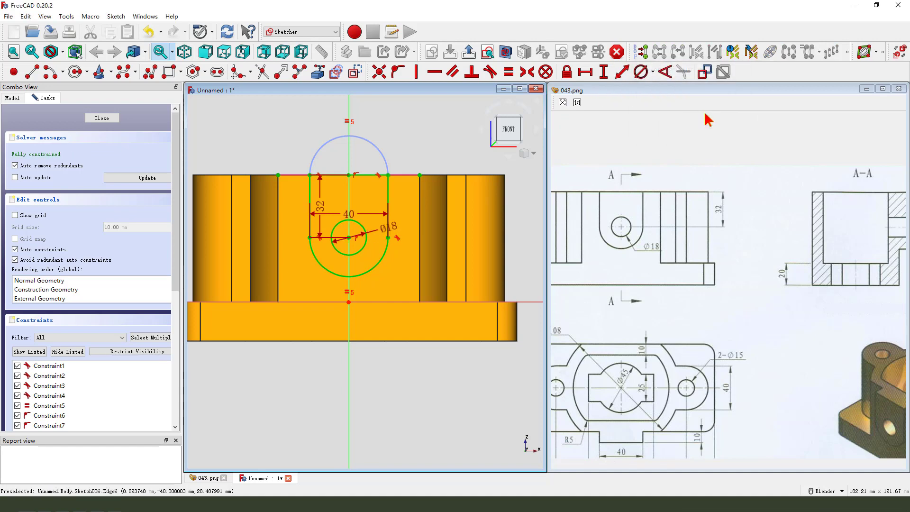
Step: Leave the boss sketch and pad it 10 mm outward from the housing's front face, checking the depth on the drawing
click(470, 53)
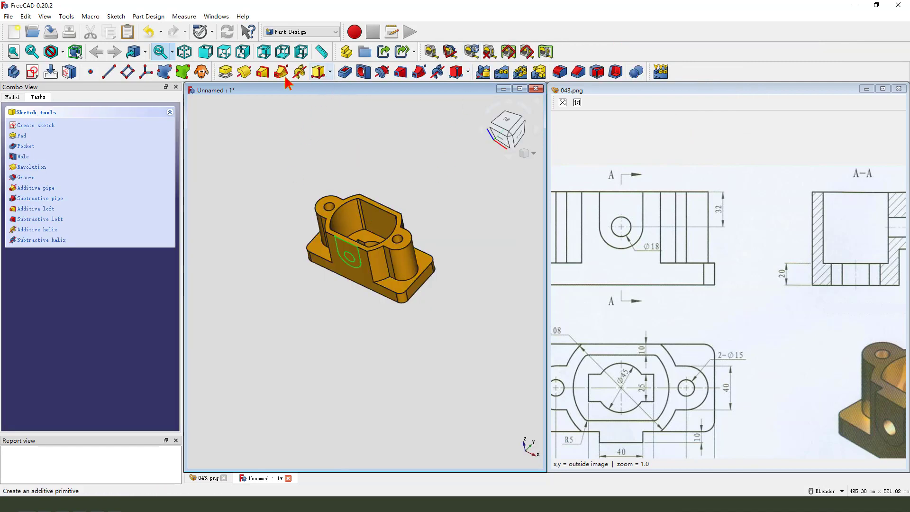
click(227, 74)
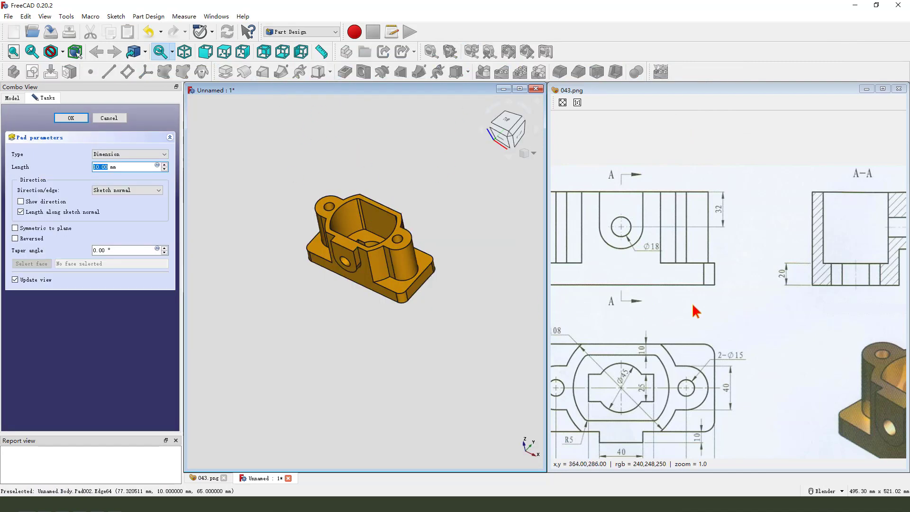
middle_drag(723, 362, 727, 310)
drag(706, 364, 707, 404)
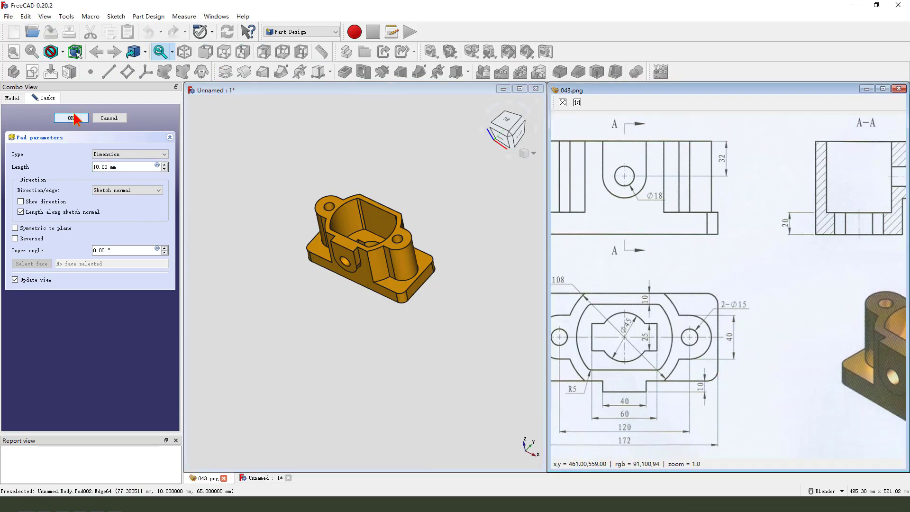
Step: Start a pocket from the circular face inside the boss's hole, trying the To first type with the direction reversed
mouse_move(408, 270)
middle_down()
mouse_move(422, 238)
mouse_move(411, 264)
middle_up()
scroll(343, 277, up, 7)
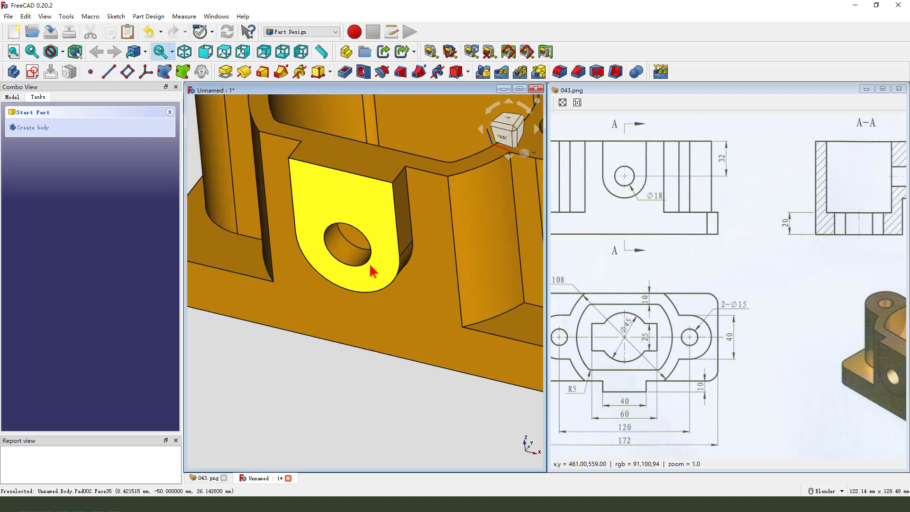
click(346, 240)
scroll(372, 313, down, 5)
click(345, 71)
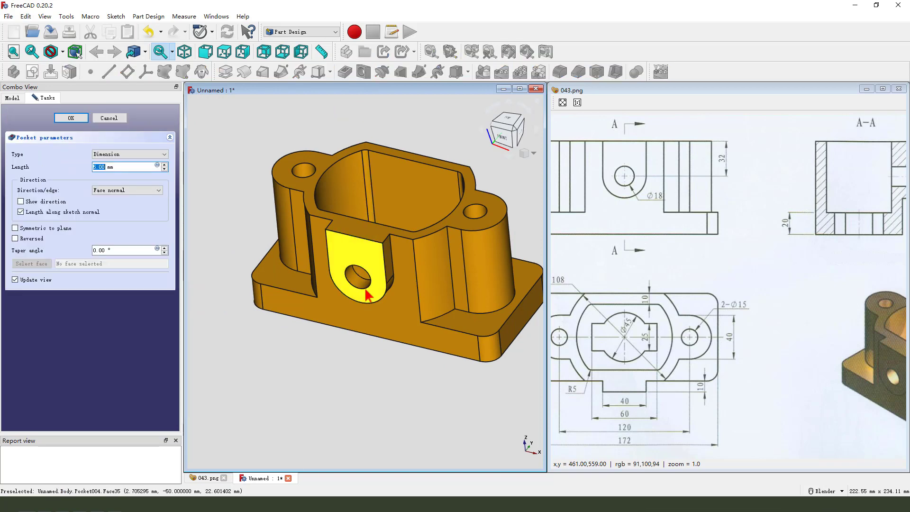
middle_drag(366, 291, 345, 336)
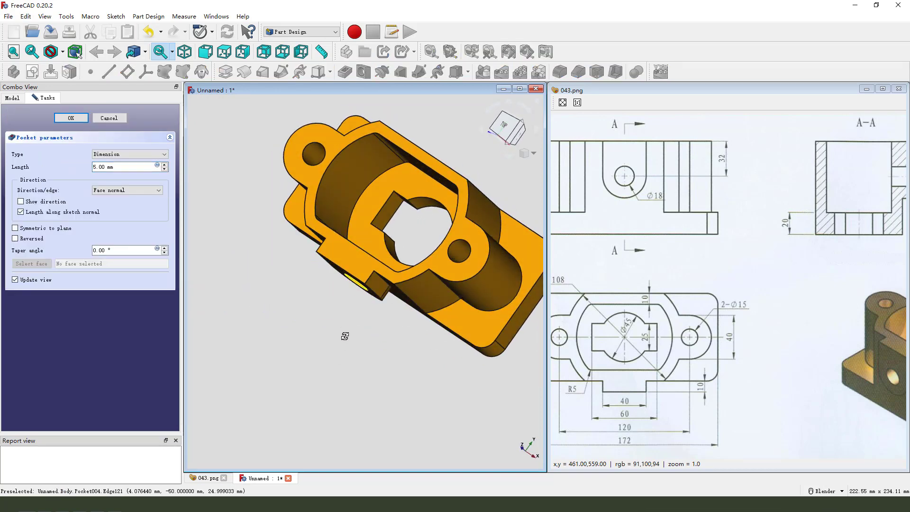
click(122, 154)
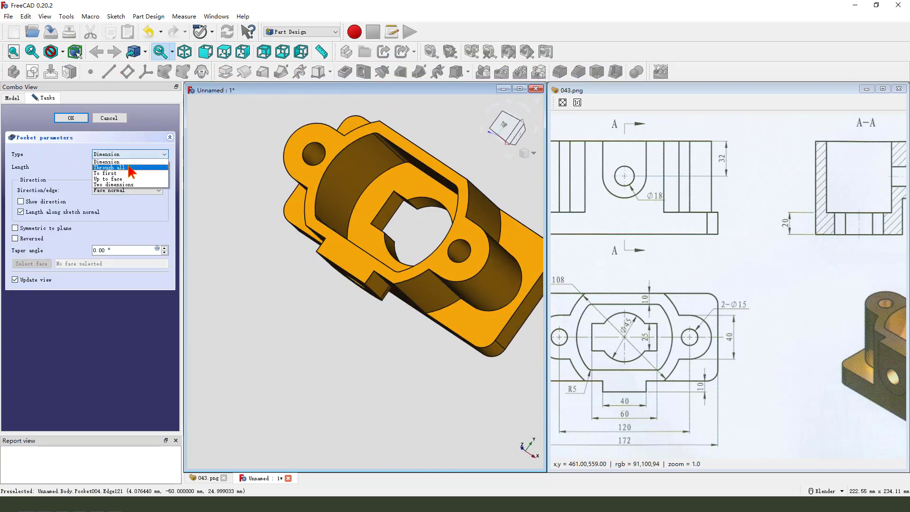
click(121, 174)
key(0)
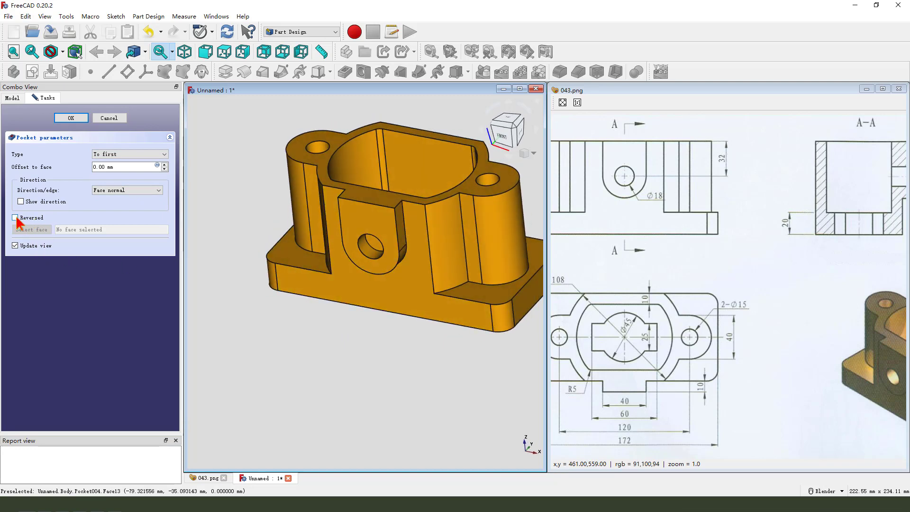
mouse_move(346, 273)
middle_down()
mouse_move(386, 228)
mouse_move(341, 267)
middle_up()
Step: Change the reversed pocket to the Dimension type with a length of 20 mm to cut the hole through the front wall
click(118, 154)
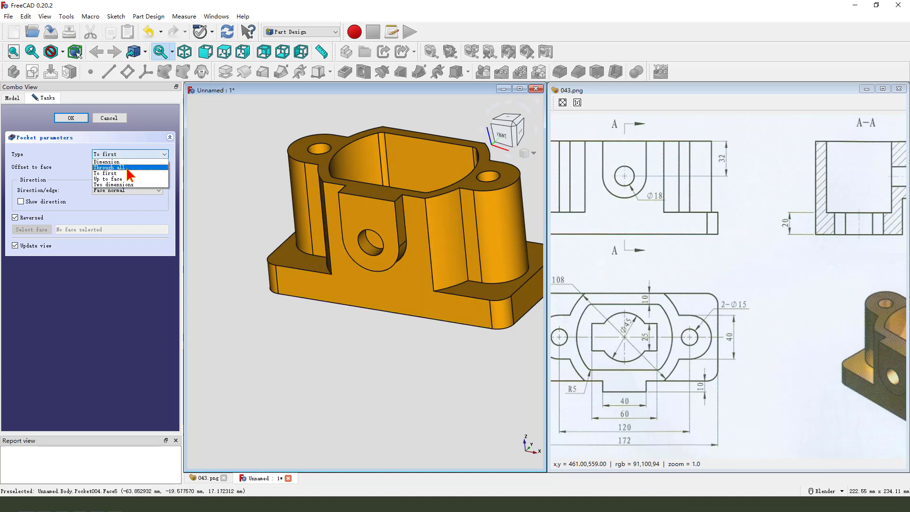
click(117, 163)
mouse_move(394, 232)
middle_down()
mouse_move(362, 265)
mouse_move(385, 241)
middle_up()
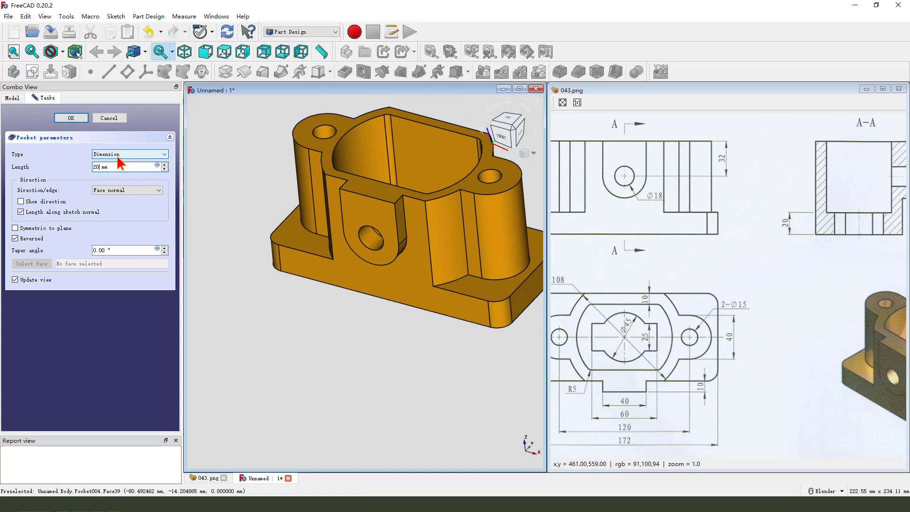
middle_drag(429, 276, 303, 256)
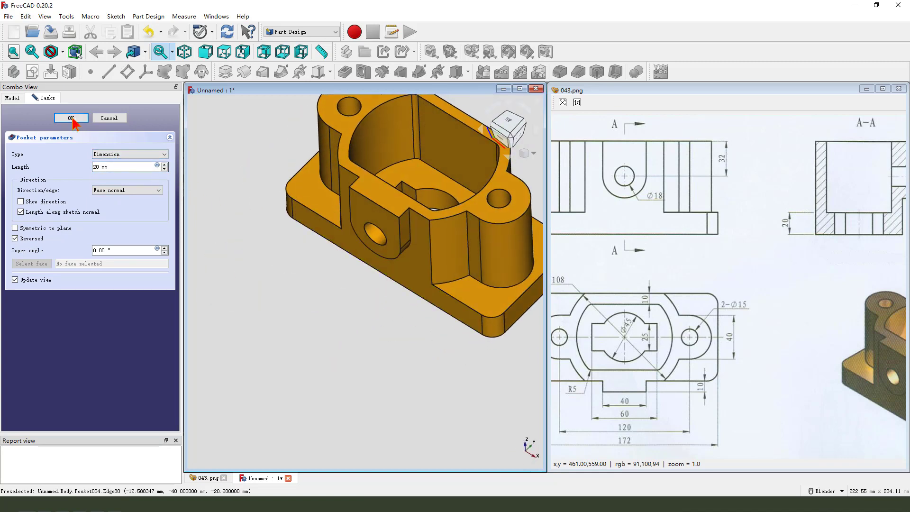
click(72, 118)
Step: Maximize the model window and examine the housing with its front boss and through hole
scroll(363, 266, down, 3)
mouse_move(415, 265)
middle_down()
mouse_move(419, 246)
mouse_move(317, 278)
mouse_move(371, 244)
mouse_move(358, 250)
mouse_move(388, 261)
mouse_move(492, 242)
mouse_move(305, 258)
mouse_move(547, 129)
middle_up()
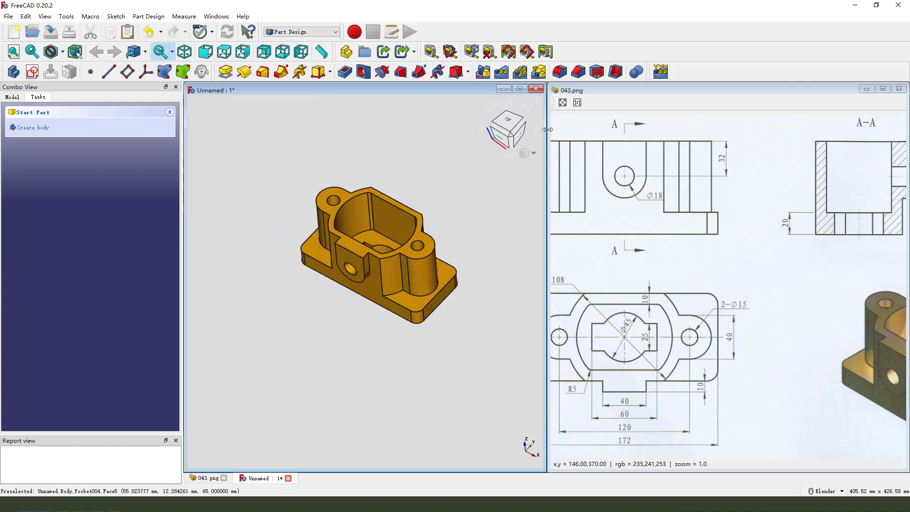
click(520, 89)
scroll(604, 230, up, 3)
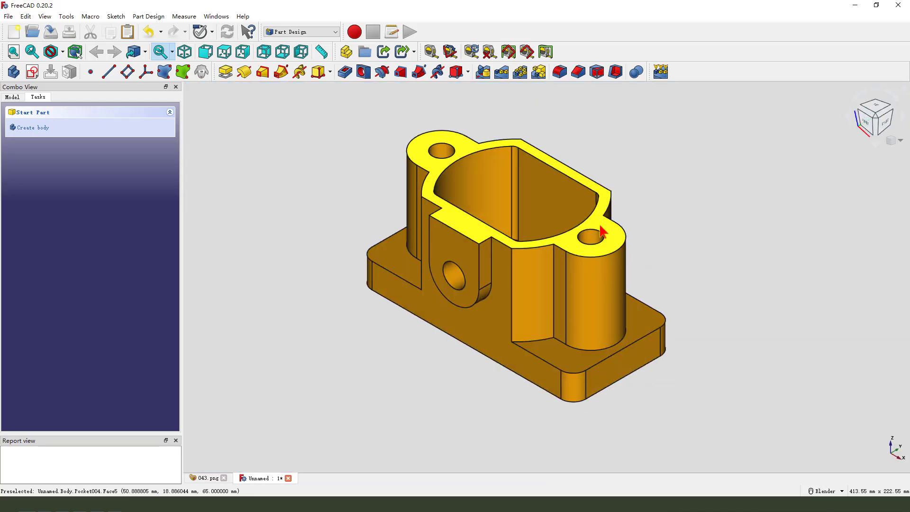